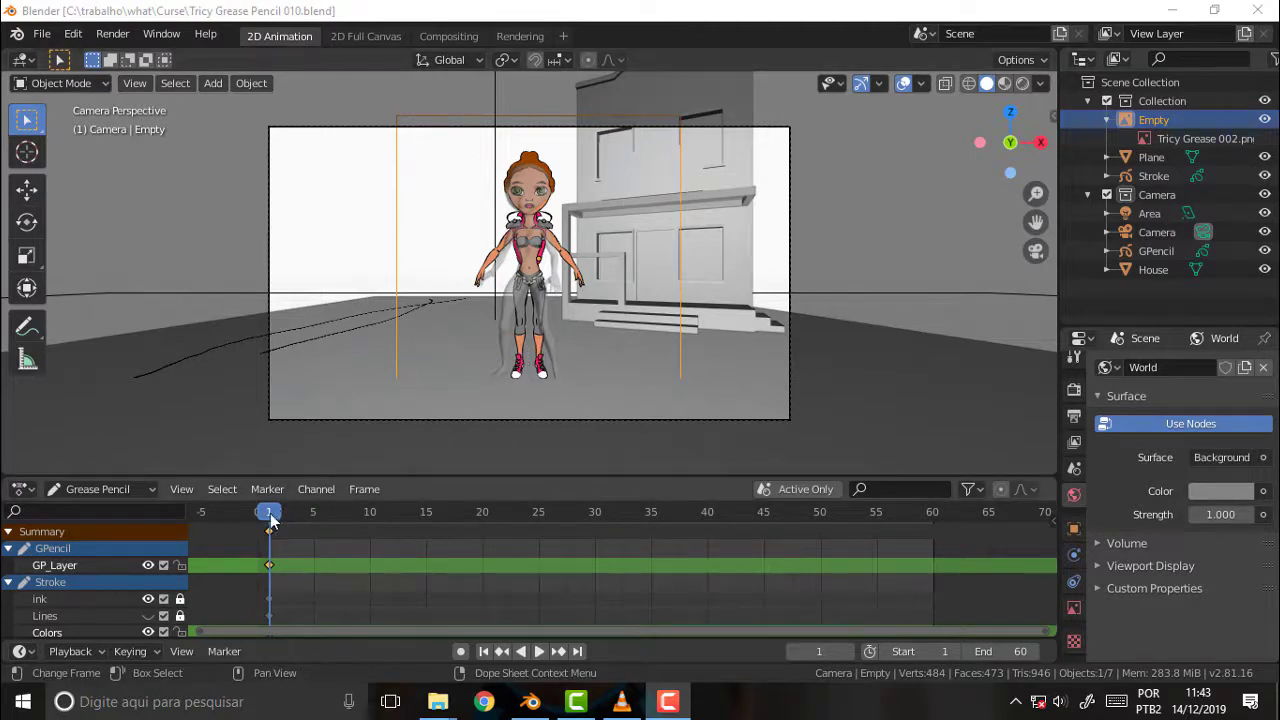
Play the animation, stop it at frame 39, and orbit out of camera view toward the house
{"action": "key", "text": "space"}
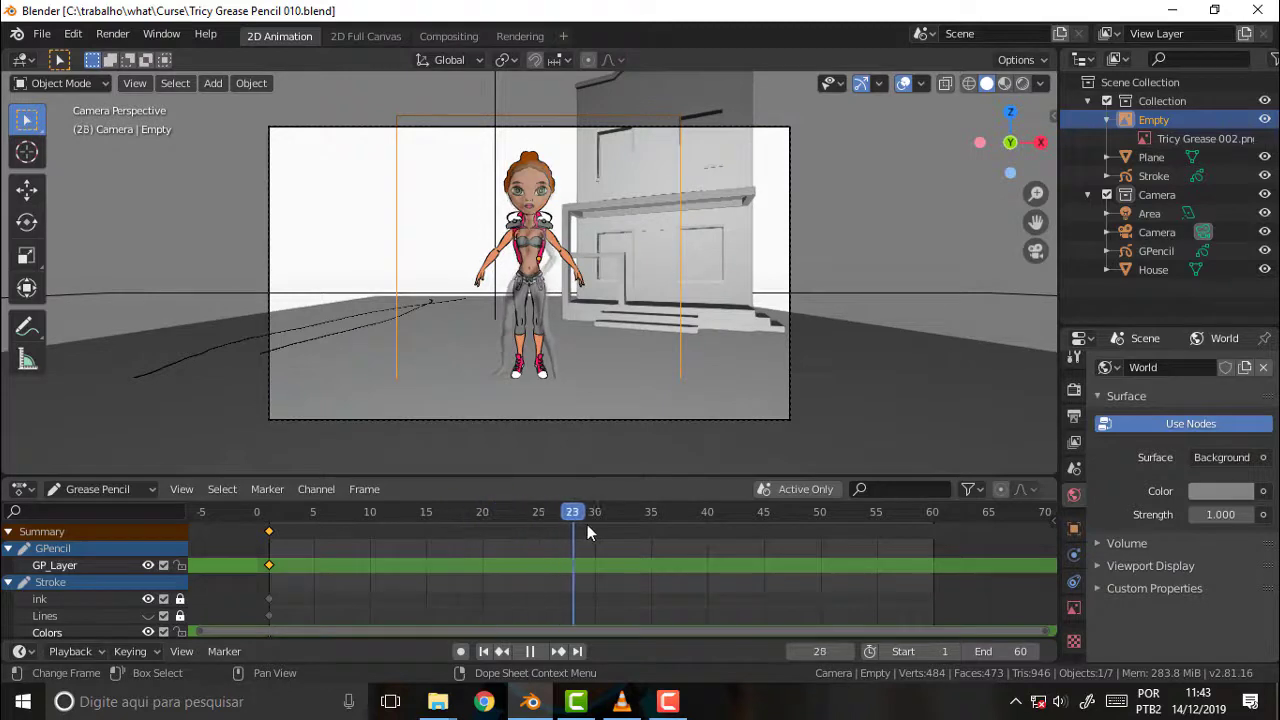
{"action": "left_click", "coordinate": [618, 511]}
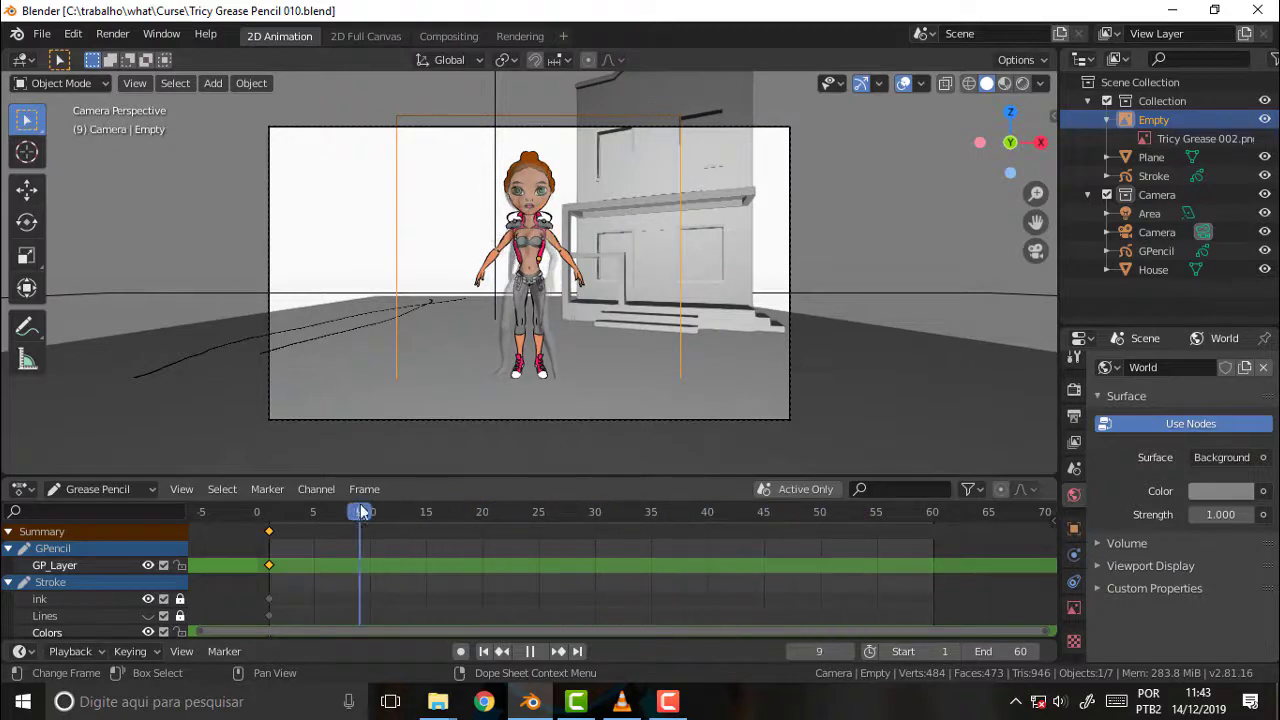
{"action": "left_click_drag", "start_coordinate": [899, 489], "coordinate": [703, 507]}
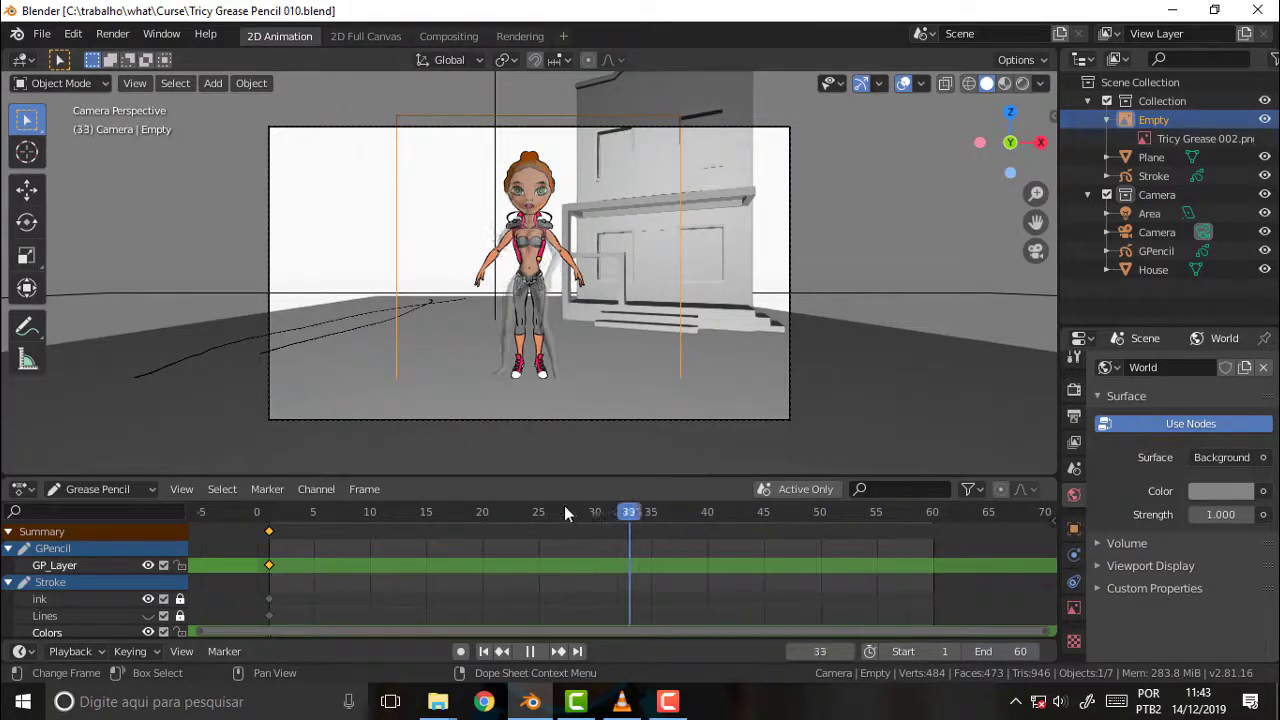
{"action": "key", "text": "space"}
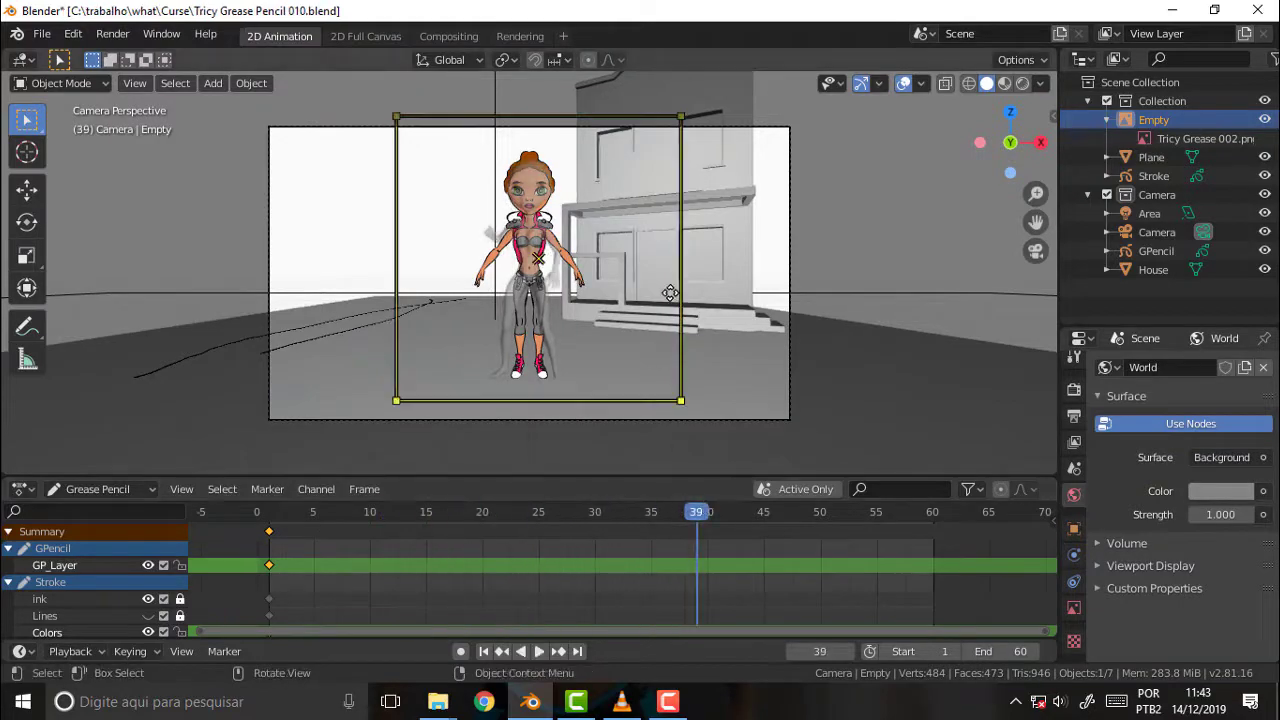
{"action": "mouse_move", "coordinate": [703, 270]}
{"action": "middle_mouse_down"}
{"action": "mouse_move", "coordinate": [681, 231]}
{"action": "mouse_move", "coordinate": [869, 183]}
{"action": "mouse_move", "coordinate": [822, 180]}
{"action": "mouse_move", "coordinate": [845, 183]}
{"action": "middle_mouse_up"}
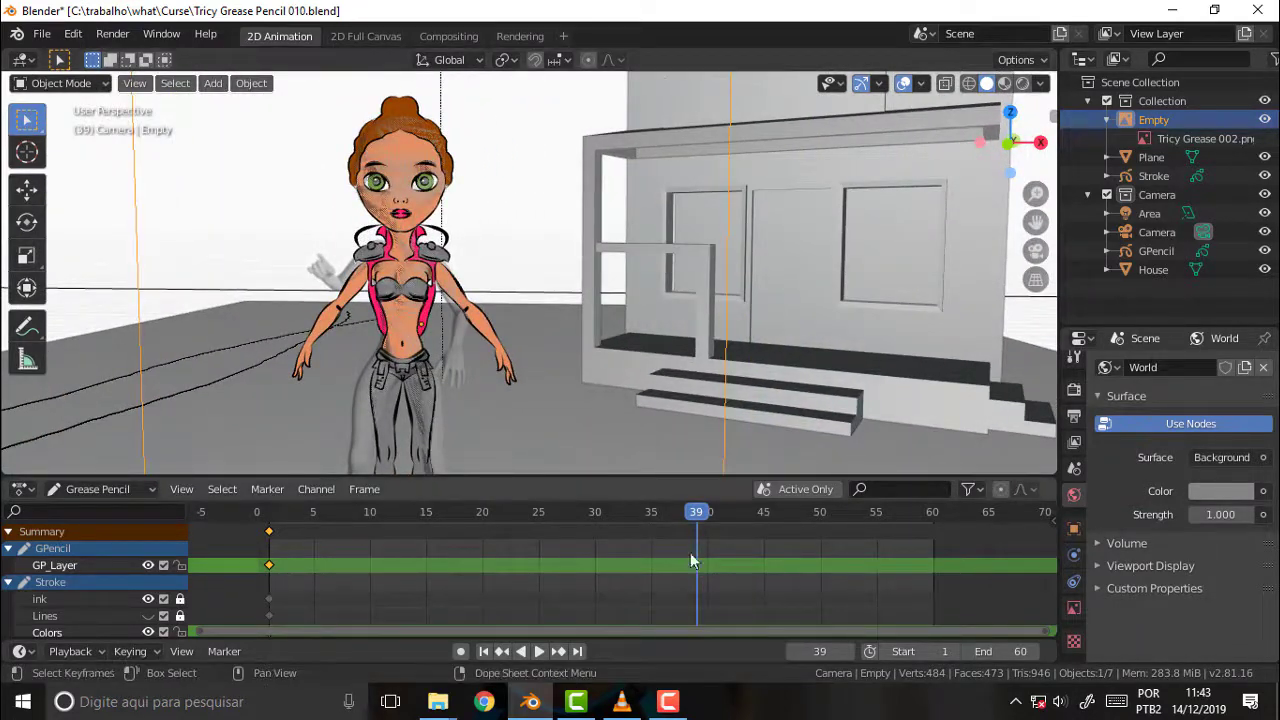
Scrub and play the animation to frame 45, then play it in reverse from a frontal angle
{"action": "left_click_drag", "start_coordinate": [703, 513], "coordinate": [797, 511]}
{"action": "scroll", "coordinate": [668, 196], "scroll_direction": "down", "scroll_amount": 3}
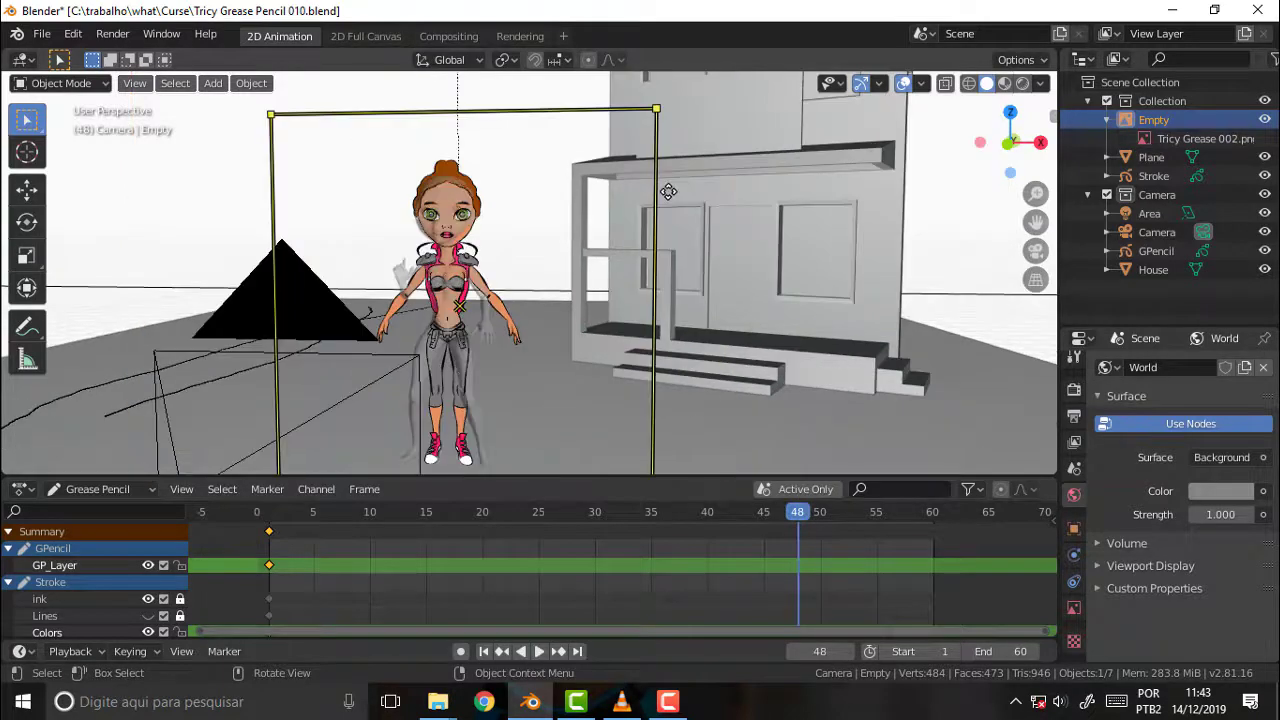
{"action": "key", "text": "space"}
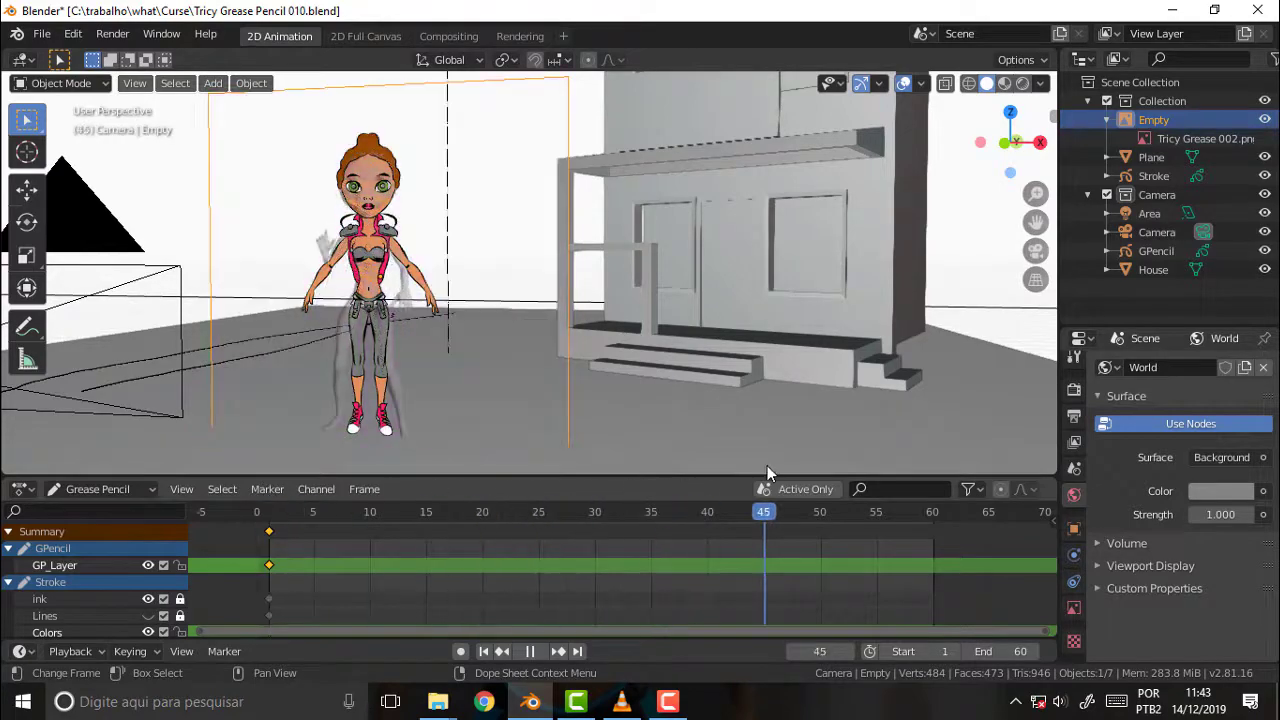
{"action": "key", "text": "space"}
{"action": "middle_click_drag", "start_coordinate": [443, 218], "coordinate": [592, 222]}
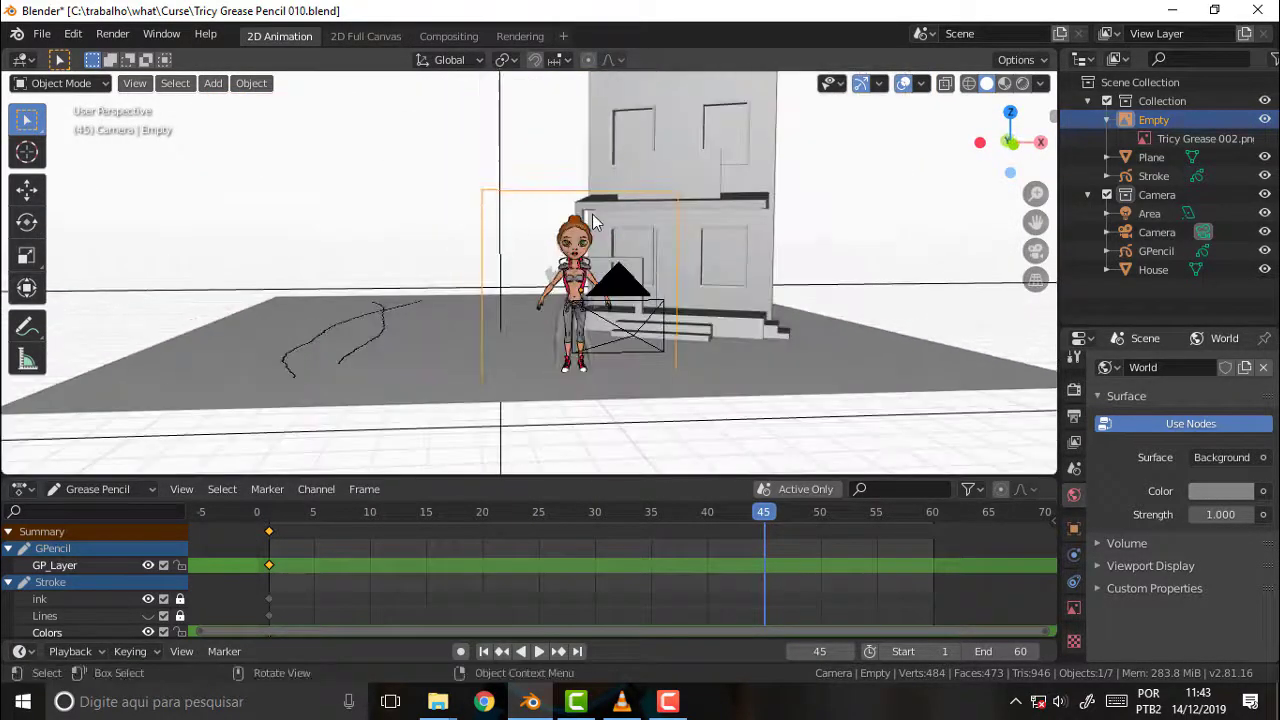
{"action": "key", "text": "ctrl+shift+space"}
{"action": "key", "text": "space"}
Play again, stop at frame 38, and return to the camera's view of the character
{"action": "left_click", "coordinate": [785, 525]}
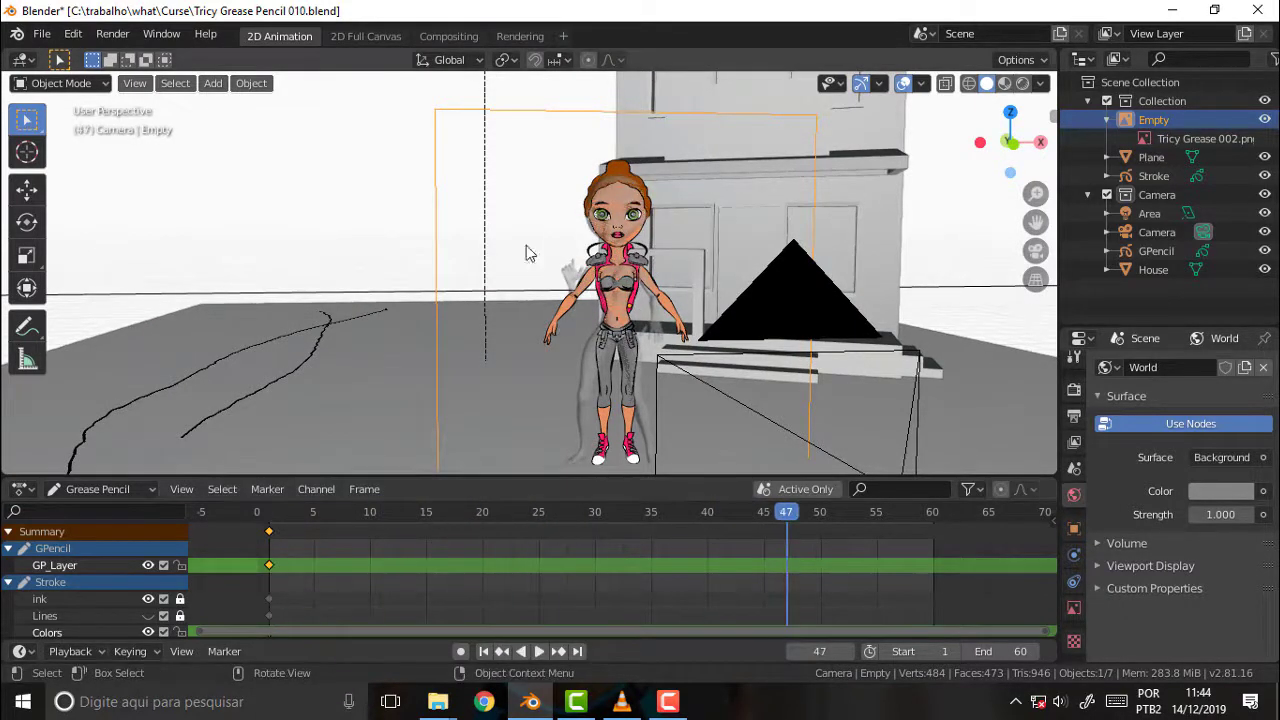
{"action": "scroll", "coordinate": [727, 252], "scroll_direction": "down", "scroll_amount": 3}
{"action": "scroll", "coordinate": [723, 246], "scroll_direction": "up", "scroll_amount": 8}
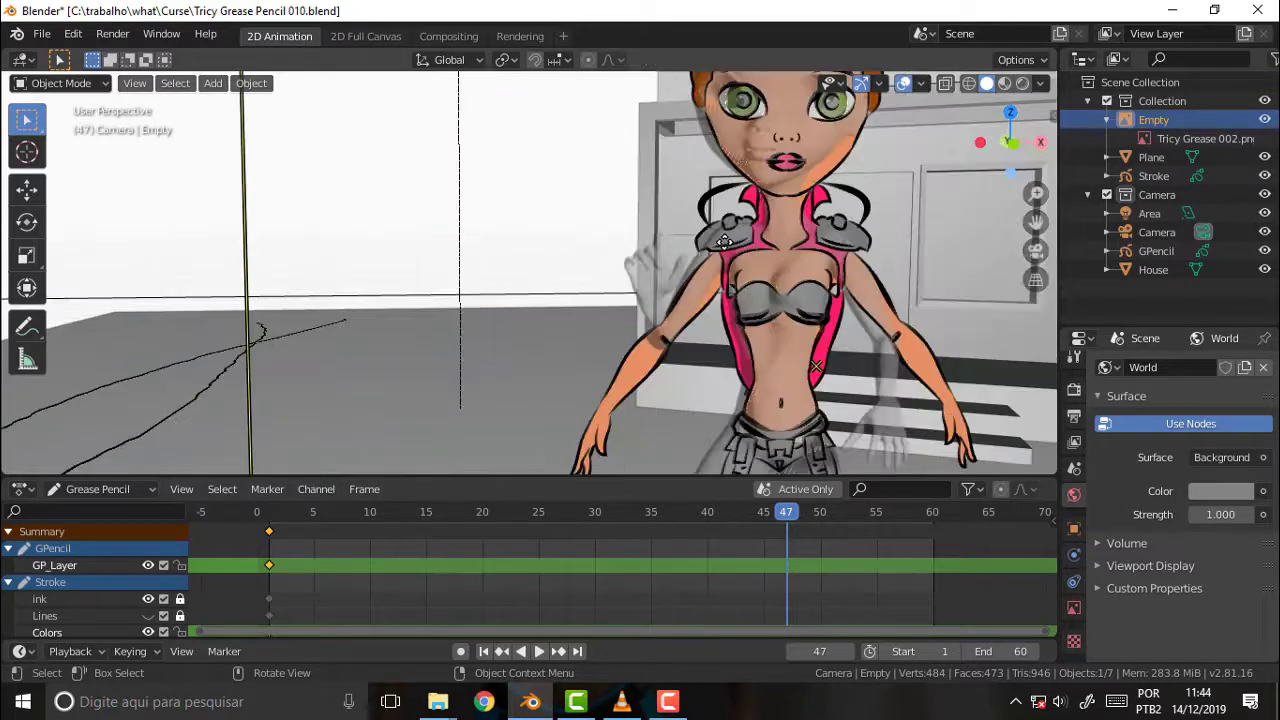
{"action": "scroll", "coordinate": [723, 246], "scroll_direction": "down", "scroll_amount": 3}
{"action": "key", "text": "space"}
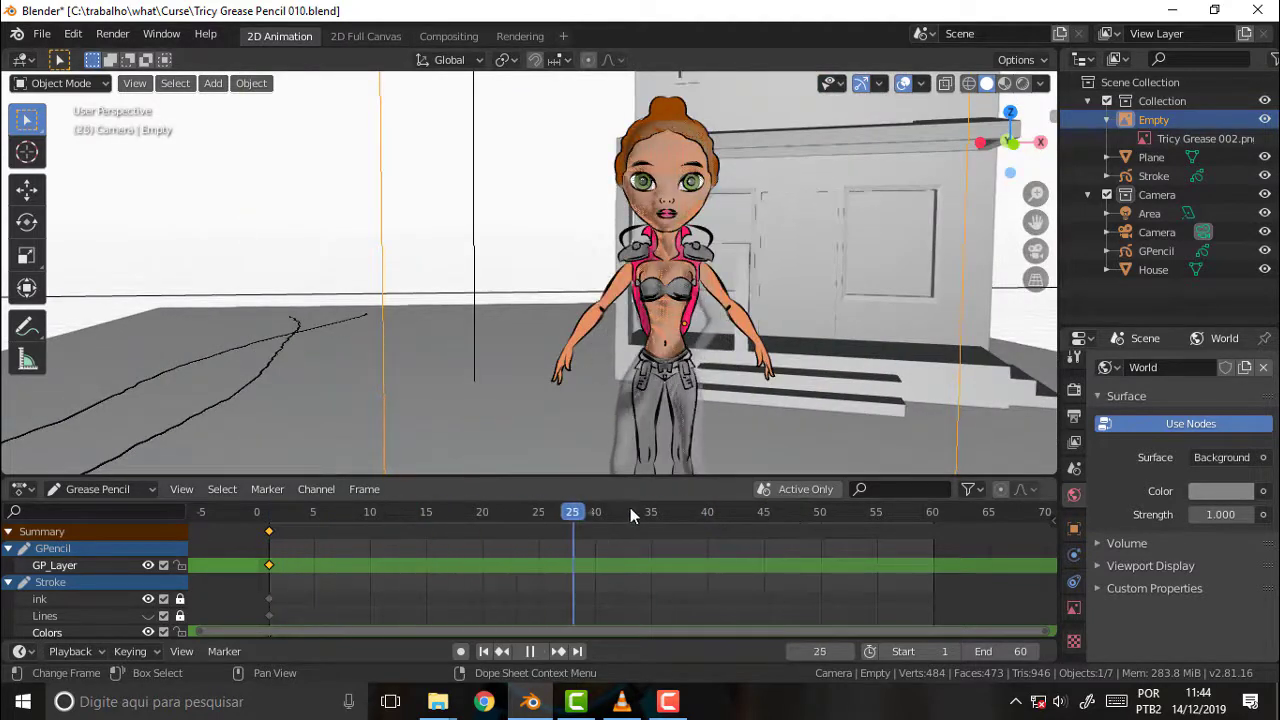
{"action": "mouse_move", "coordinate": [854, 512]}
{"action": "left_mouse_down"}
{"action": "mouse_move", "coordinate": [301, 520]}
{"action": "mouse_move", "coordinate": [686, 519]}
{"action": "left_mouse_up"}
{"action": "key", "text": "space"}
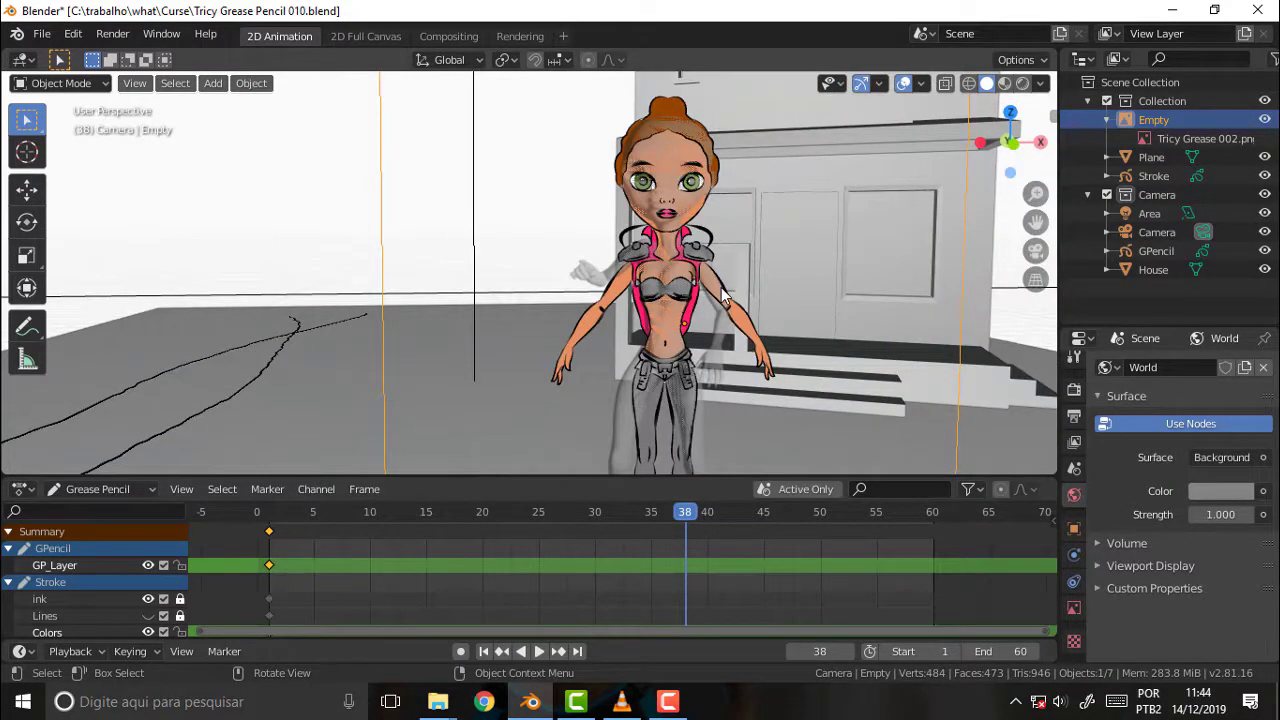
{"action": "key", "text": "KP_0"}
{"action": "scroll", "coordinate": [637, 269], "scroll_direction": "up", "scroll_amount": 3}
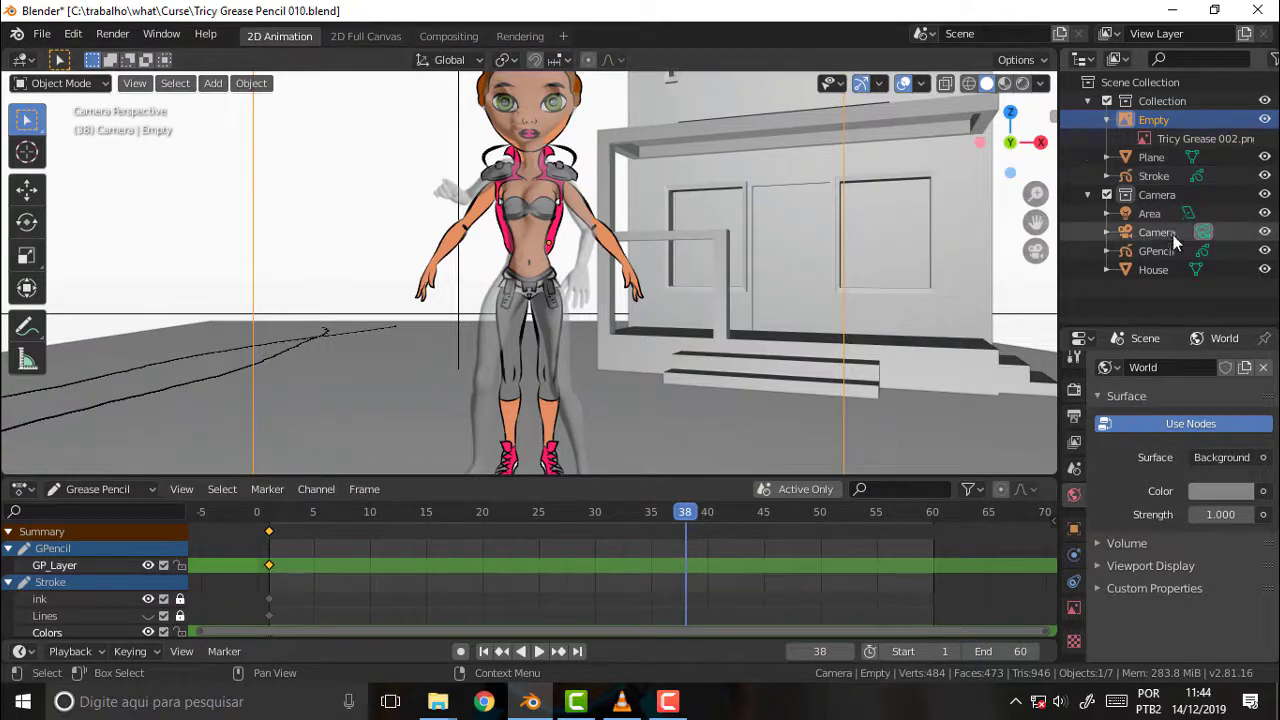
Select the Stroke object and show its ink, Lines, Colors and Fills layers in Object Data properties
{"action": "left_click", "coordinate": [1153, 175]}
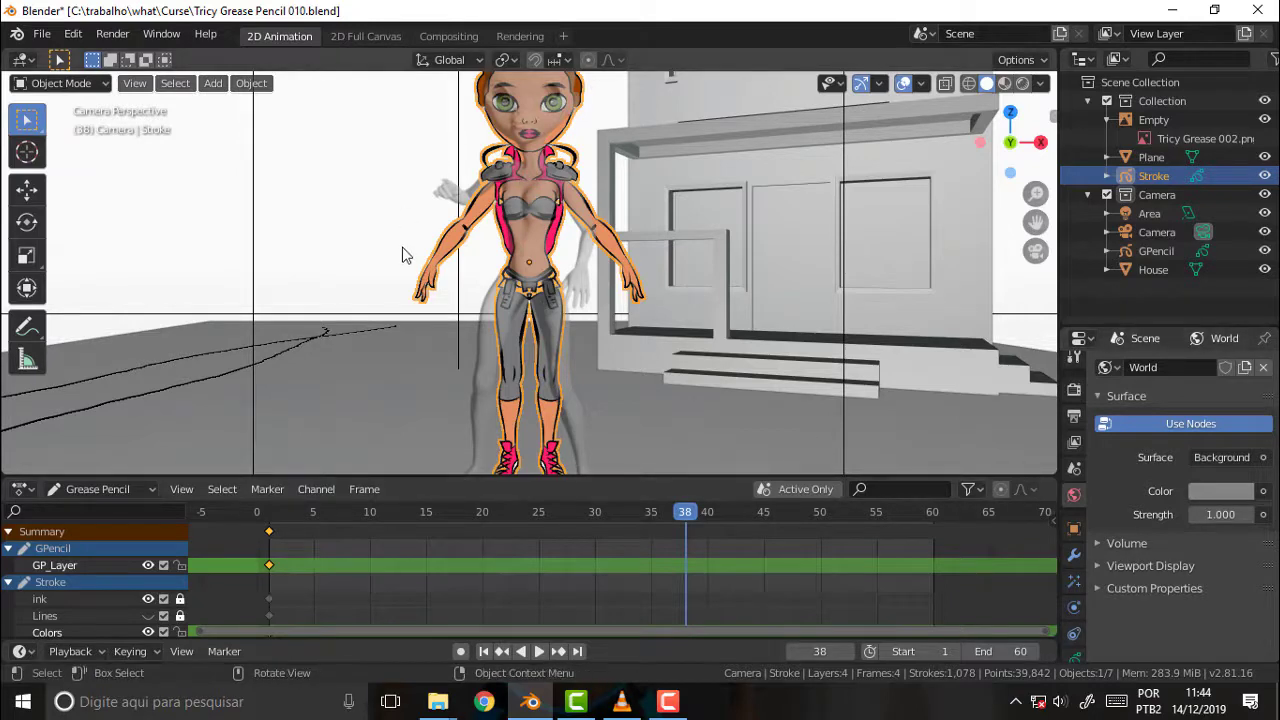
{"action": "scroll", "coordinate": [664, 234], "scroll_direction": "down", "scroll_amount": 3}
{"action": "scroll", "coordinate": [664, 234], "scroll_direction": "up", "scroll_amount": 2}
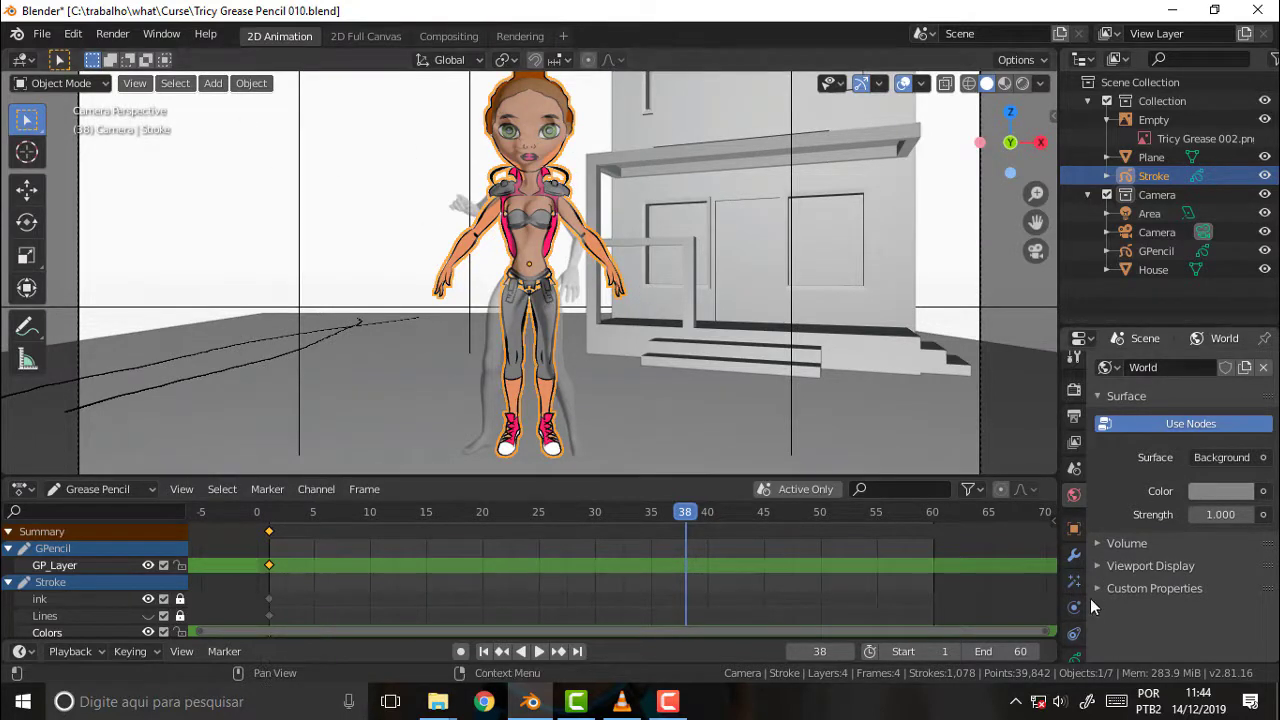
{"action": "scroll", "coordinate": [1081, 588], "scroll_direction": "down", "scroll_amount": 3}
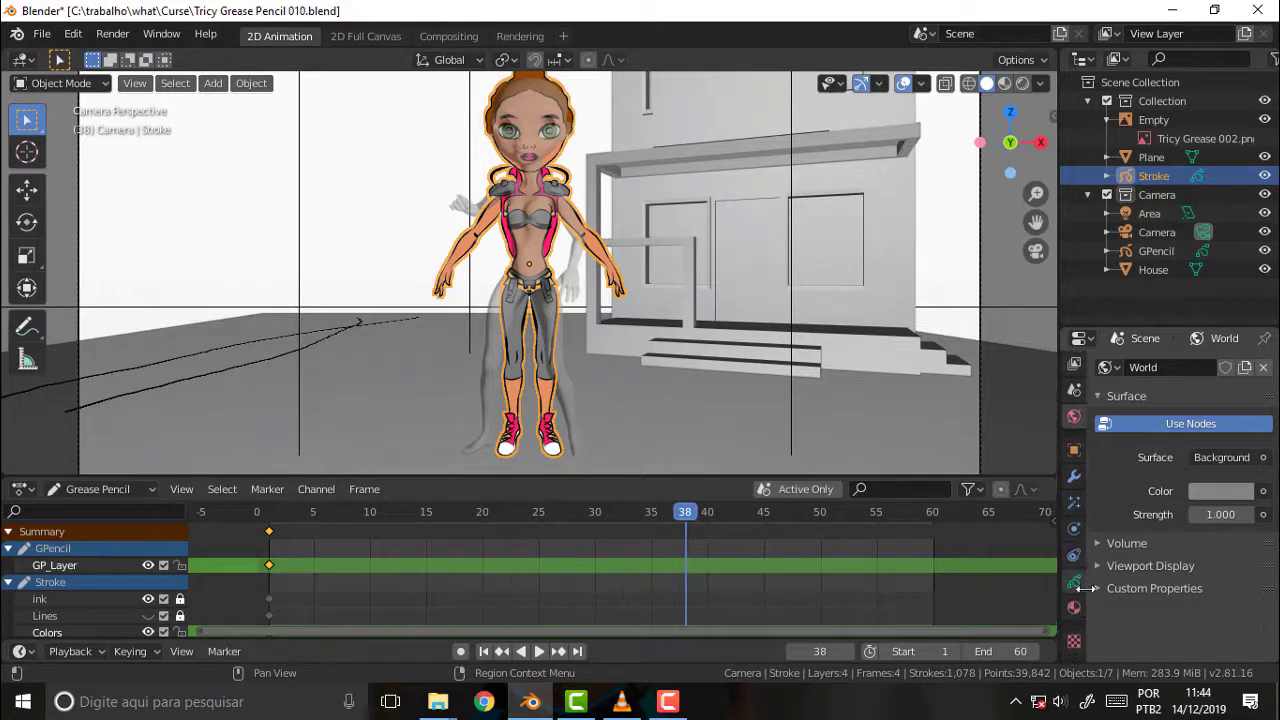
{"action": "left_click", "coordinate": [1075, 585]}
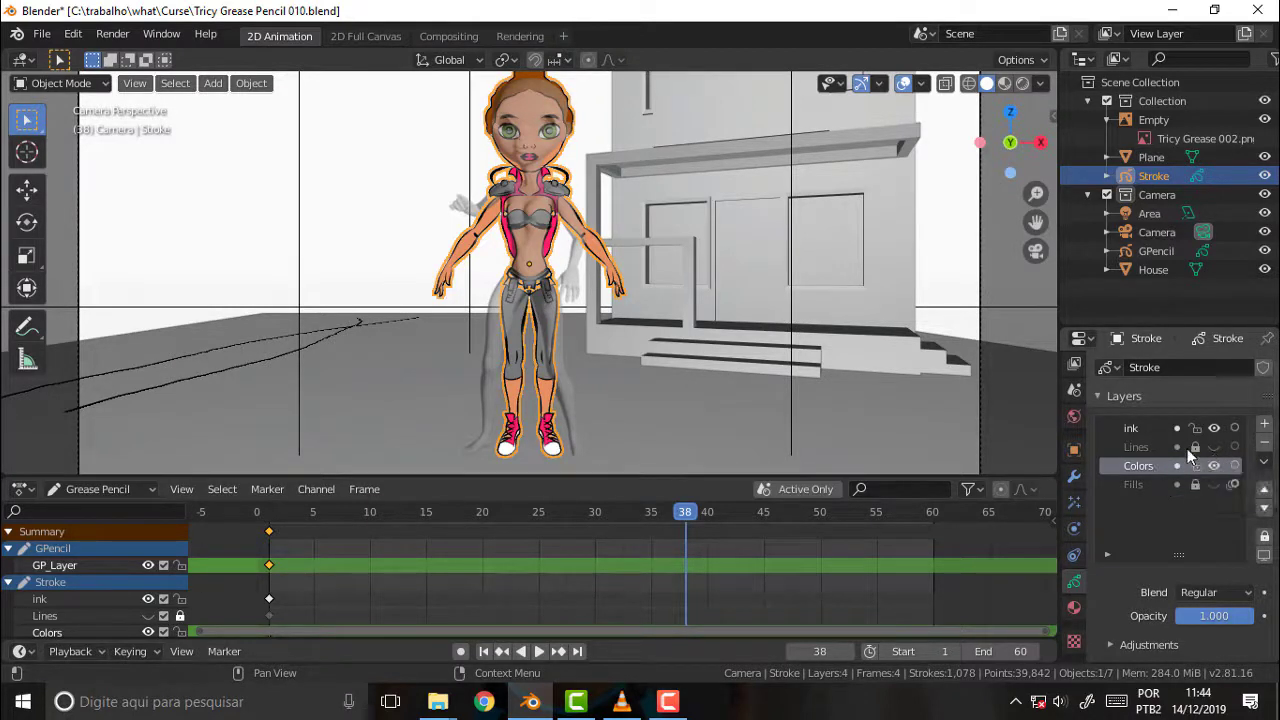
Switch the Stroke character to Edit Mode and view it in front orthographic view
{"action": "left_click", "coordinate": [75, 86]}
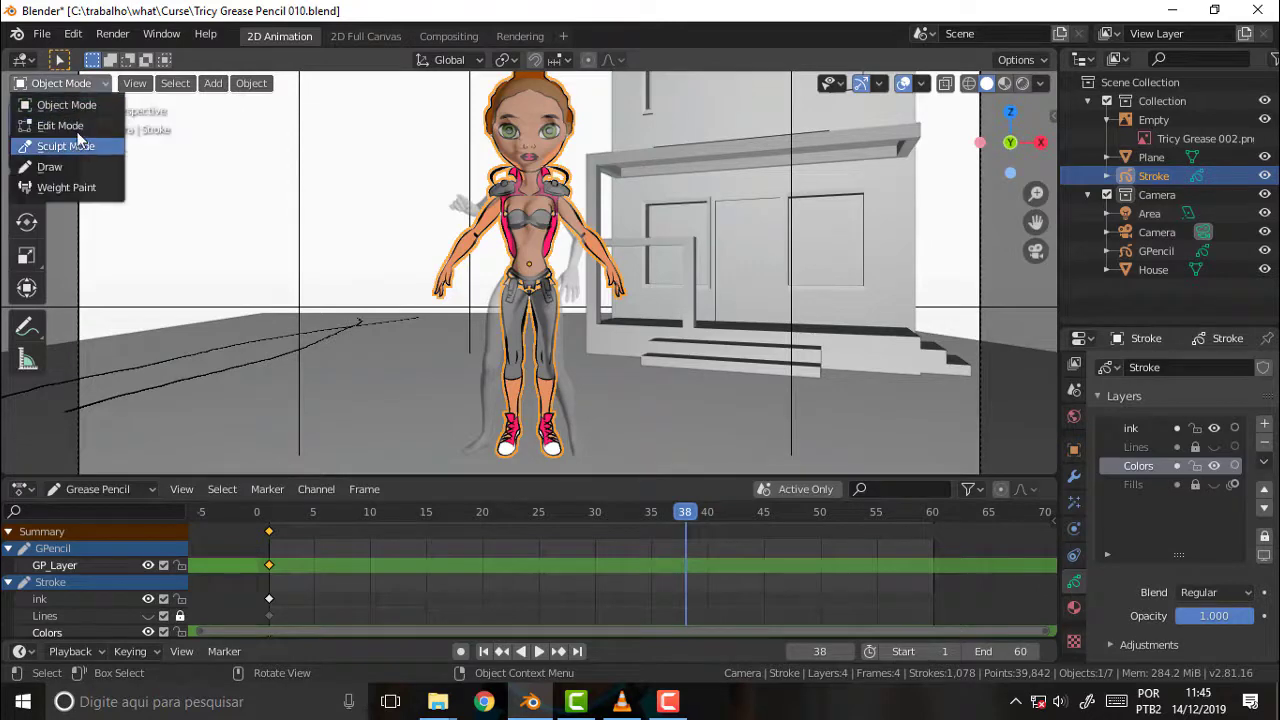
{"action": "left_click", "coordinate": [30, 125]}
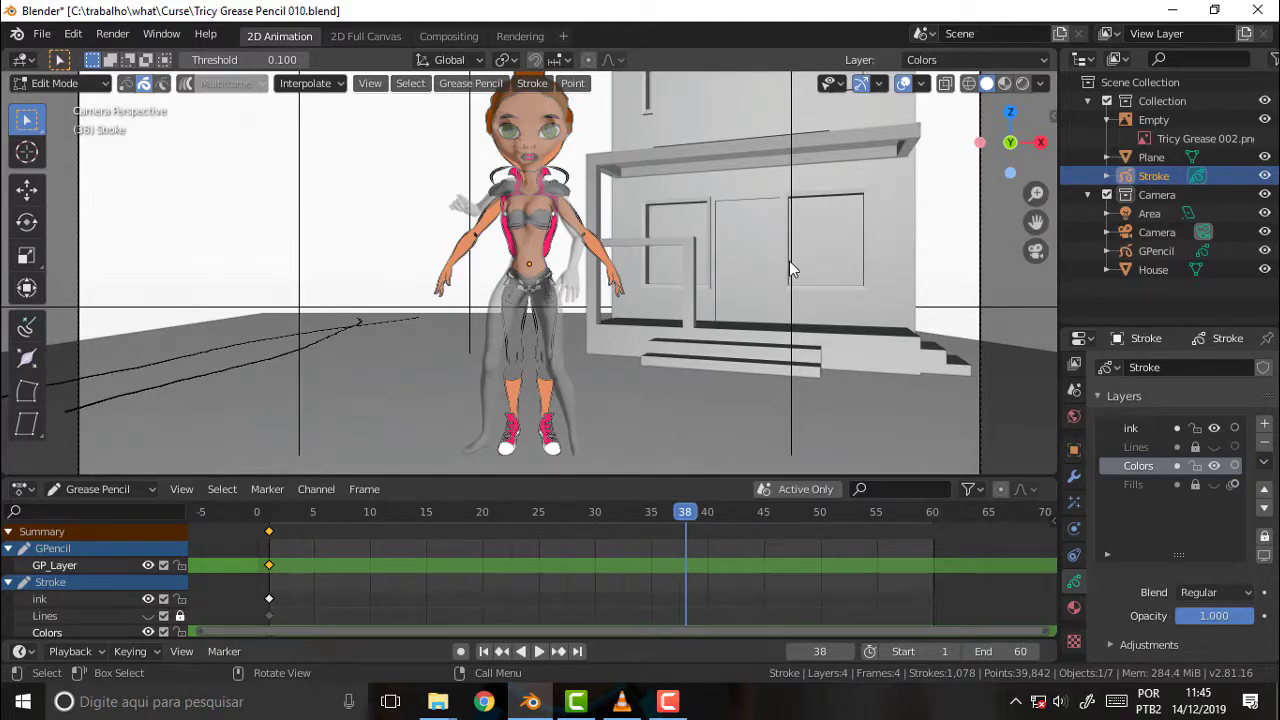
{"action": "key", "text": "KP_1"}
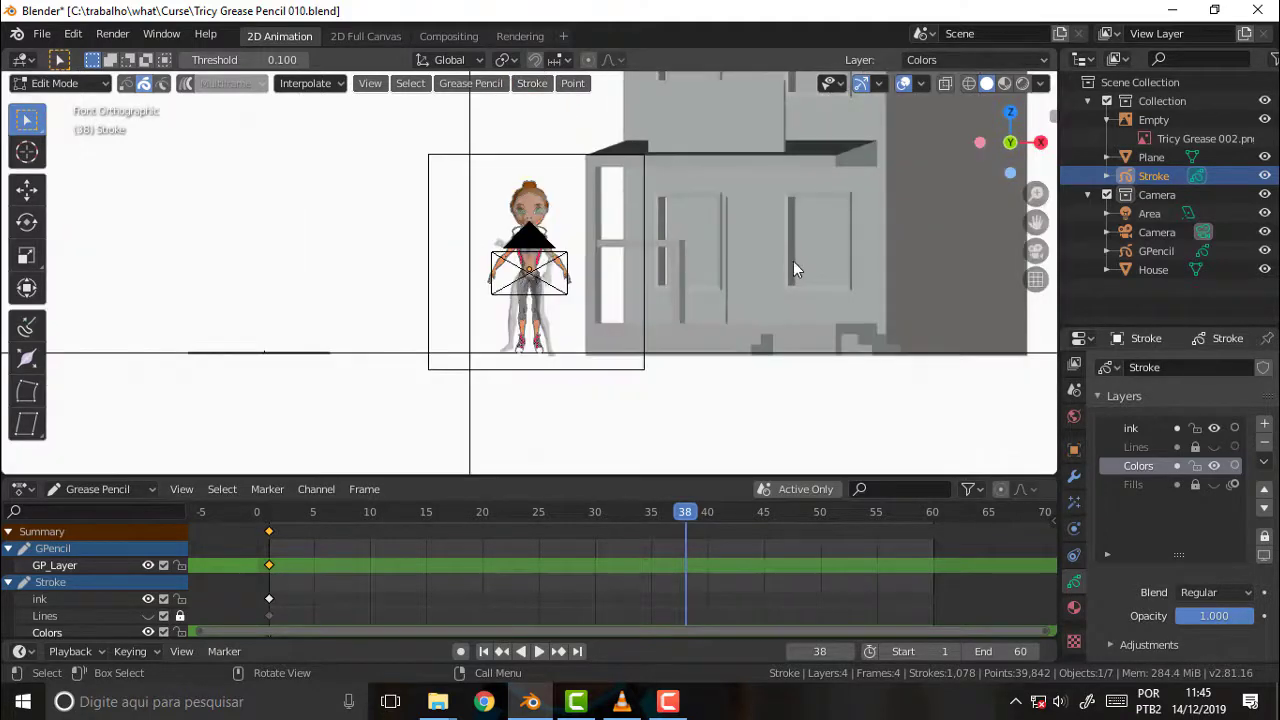
{"action": "scroll", "coordinate": [793, 268], "scroll_direction": "up", "scroll_amount": 3}
{"action": "scroll", "coordinate": [793, 268], "scroll_direction": "up", "scroll_amount": 2}
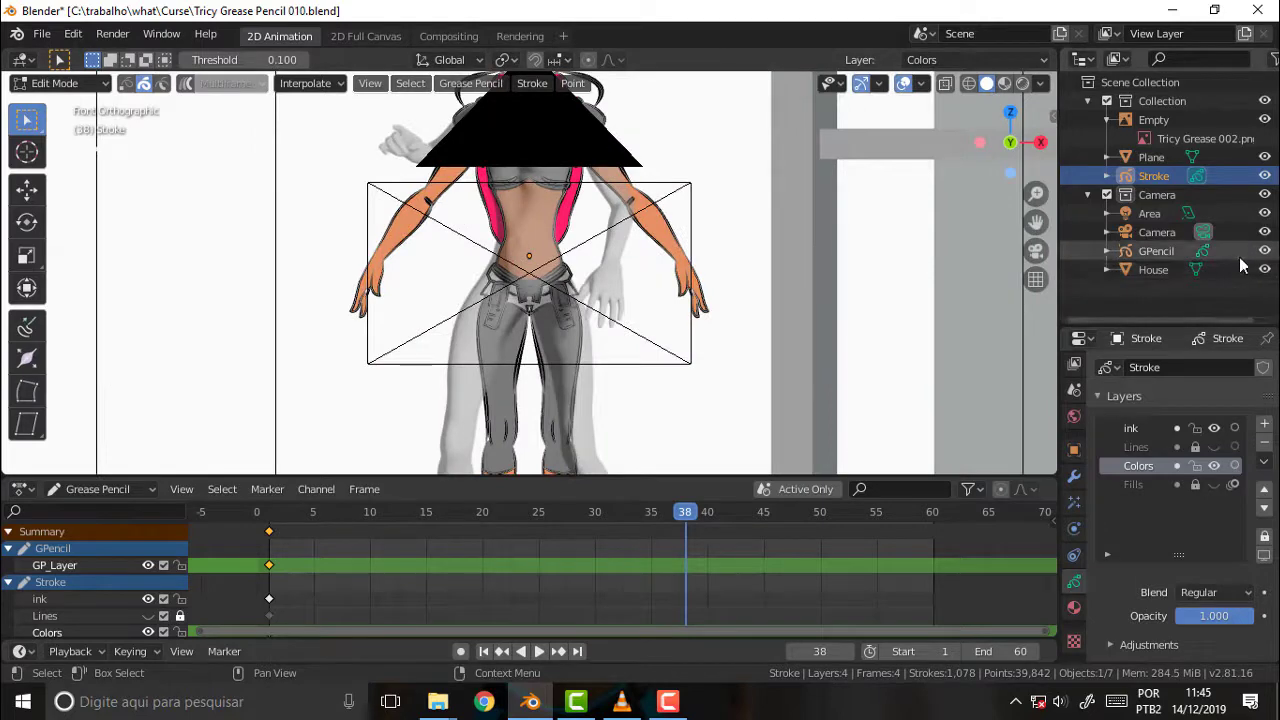
Hide the Camera collection and frame the character's legs and feet
{"action": "left_click", "coordinate": [1265, 196]}
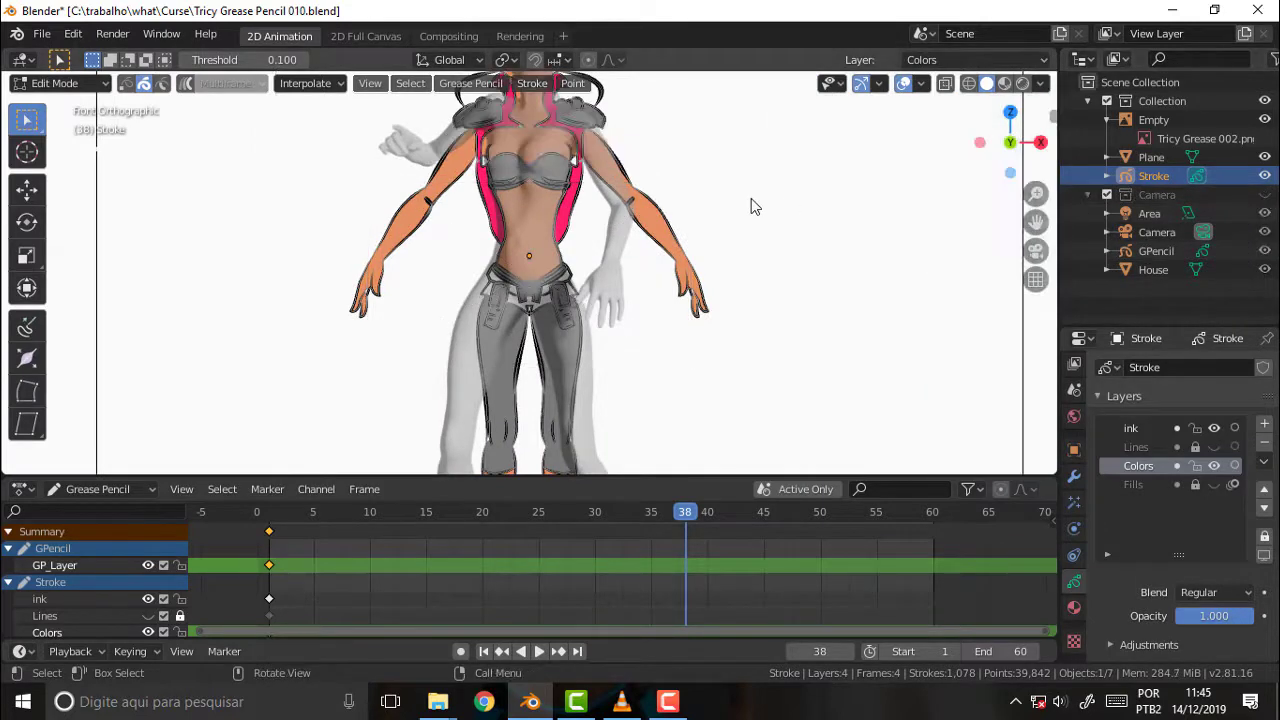
{"action": "scroll", "coordinate": [755, 206], "scroll_direction": "down", "scroll_amount": 2}
{"action": "left_click_drag", "start_coordinate": [1036, 221], "coordinate": [1018, 157]}
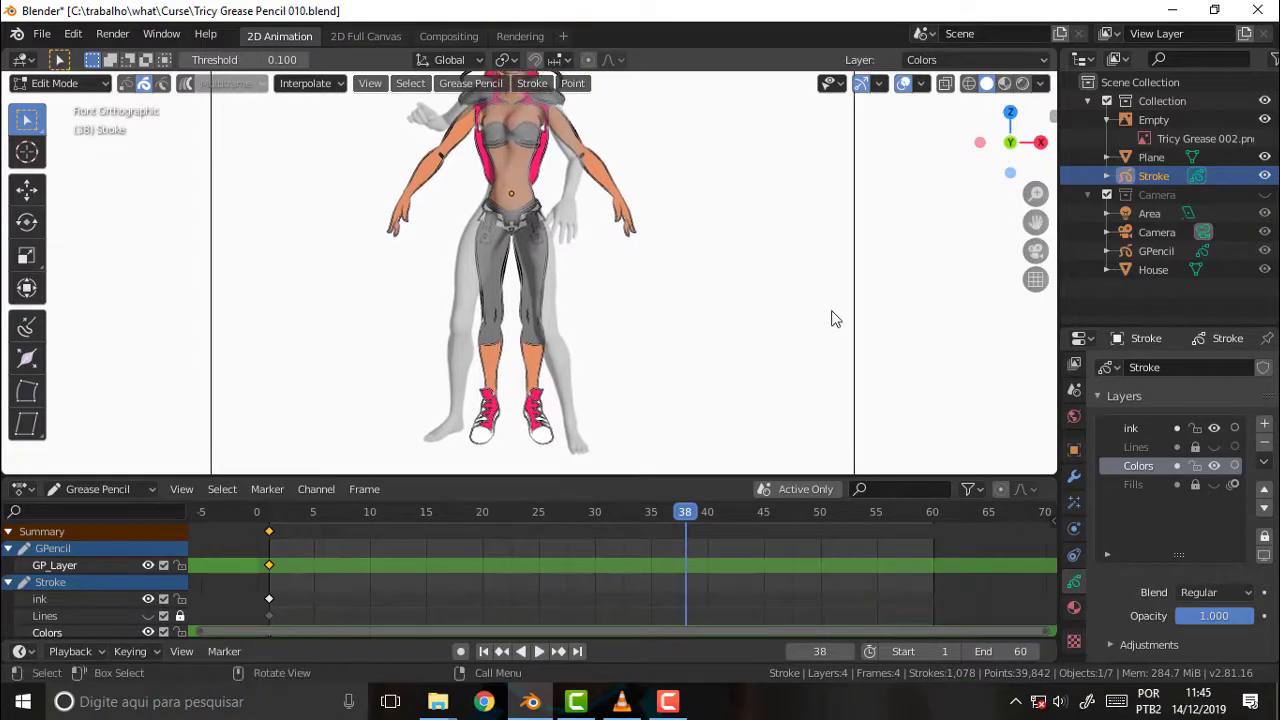
Show the 3D cursor overlay, set the Transform Pivot Point to 3D Cursor, and select the Cursor tool
{"action": "left_click", "coordinate": [921, 83]}
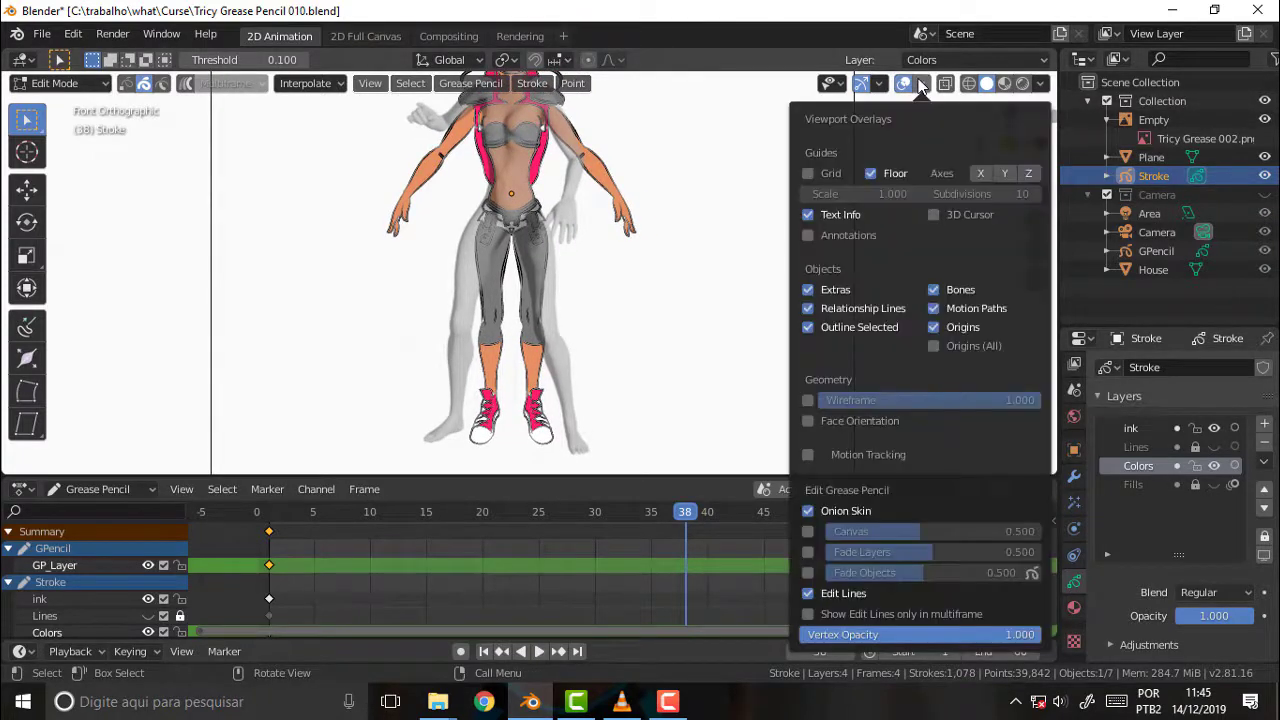
{"action": "left_click", "coordinate": [932, 216]}
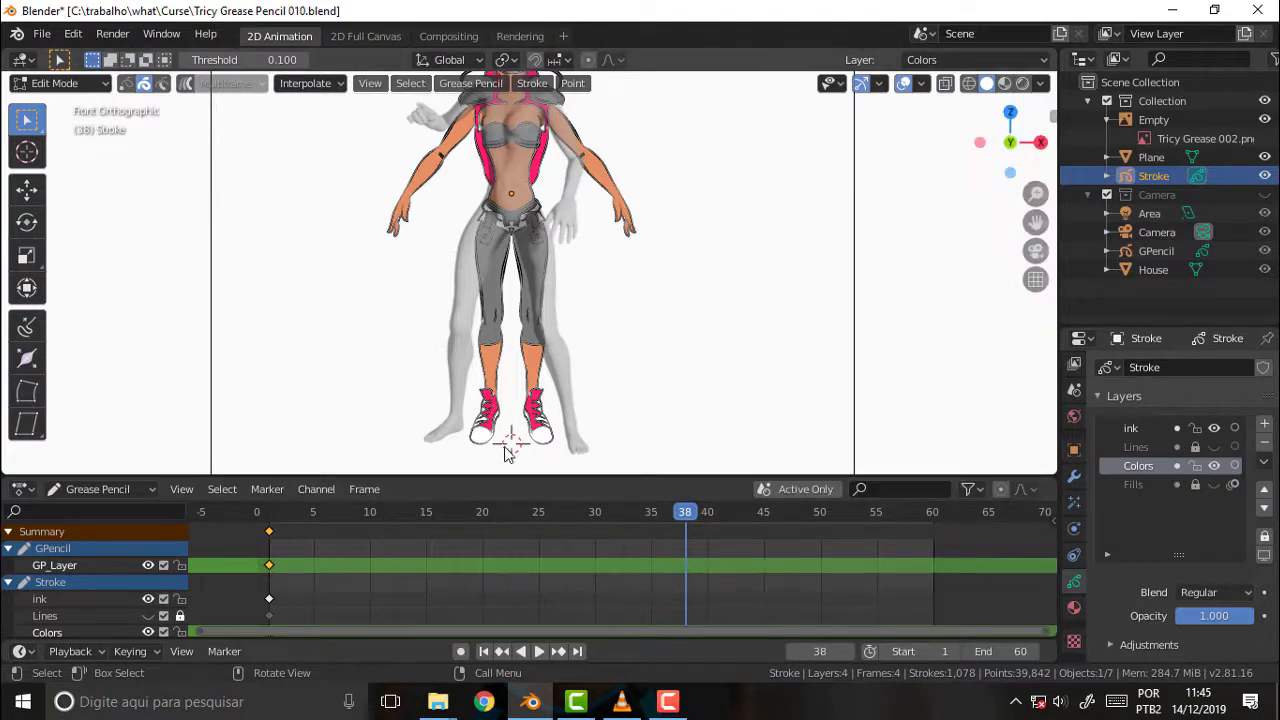
{"action": "left_click", "coordinate": [518, 62]}
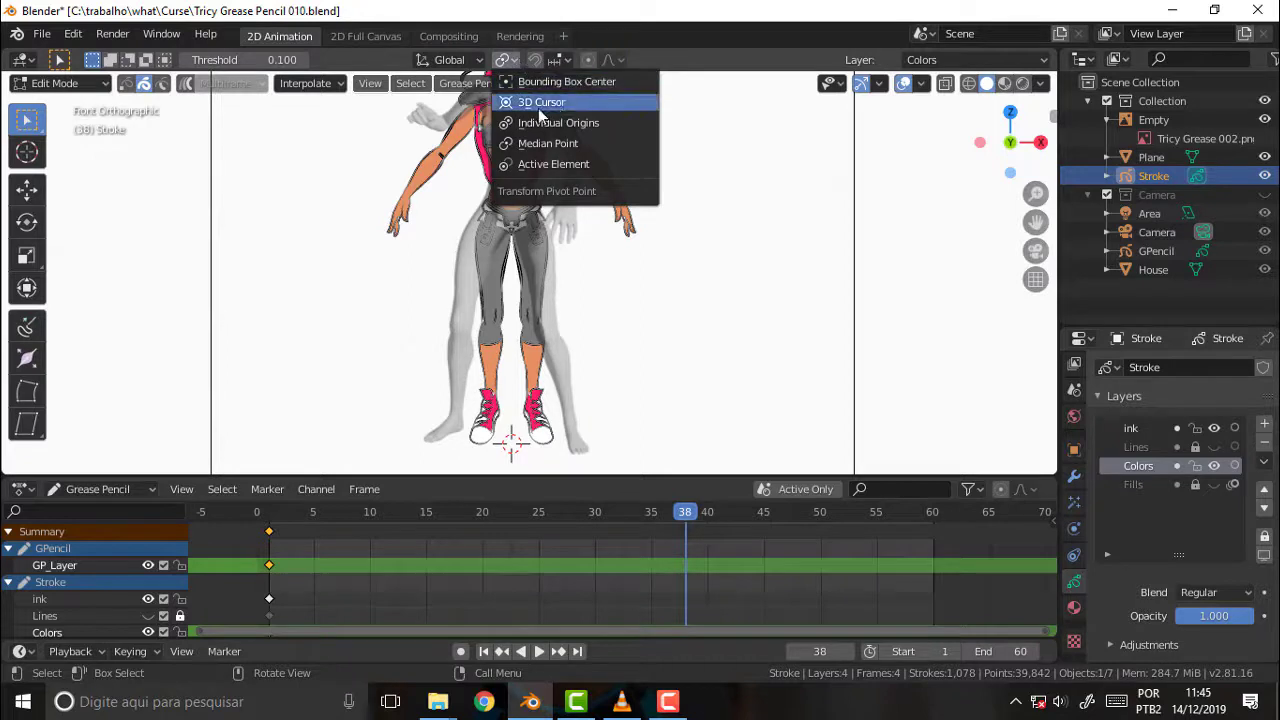
{"action": "left_click", "coordinate": [530, 103]}
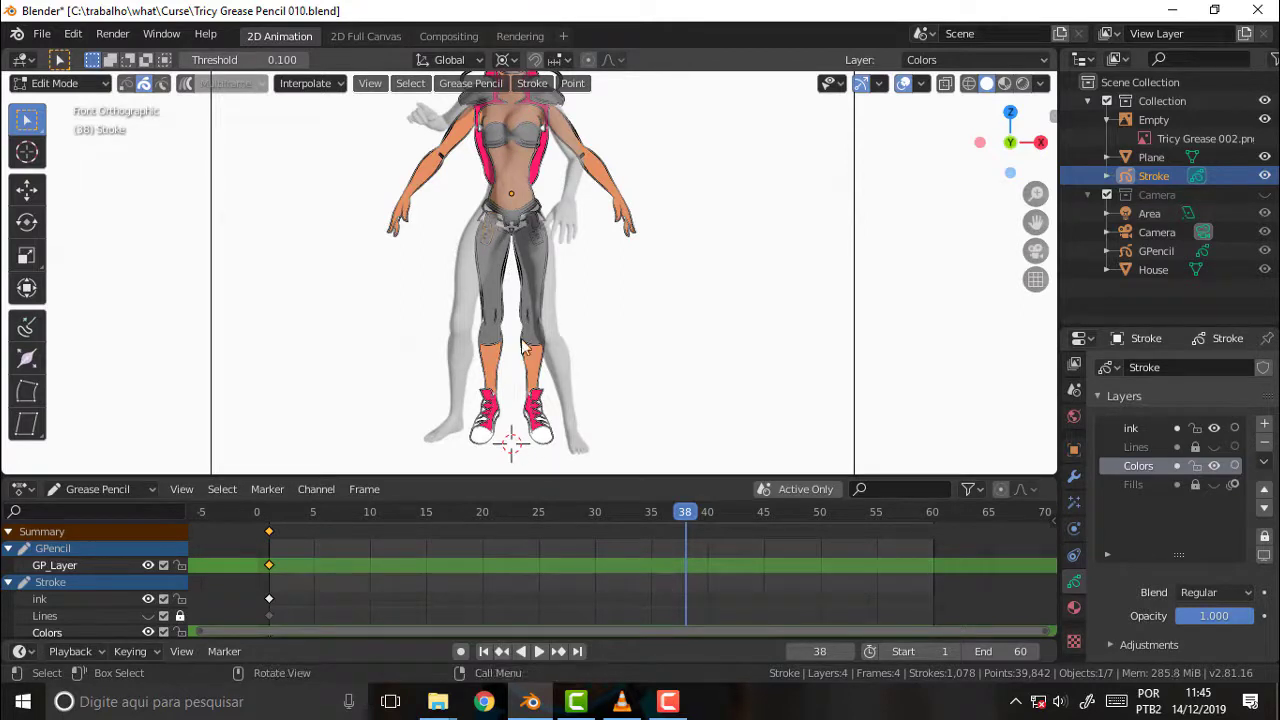
{"action": "left_click", "coordinate": [33, 155]}
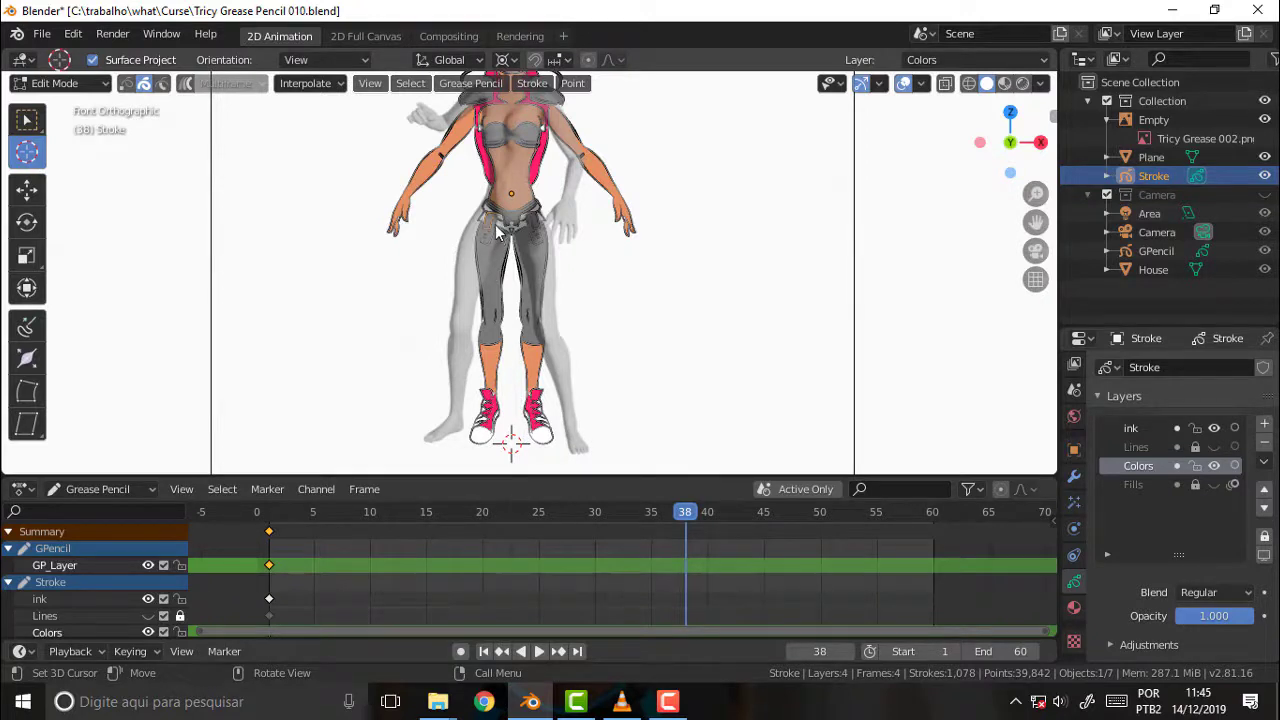
{"action": "key", "text": "ctrl"}
Return to Object Mode and place the 3D cursor at the character's waist
{"action": "left_click", "coordinate": [57, 83]}
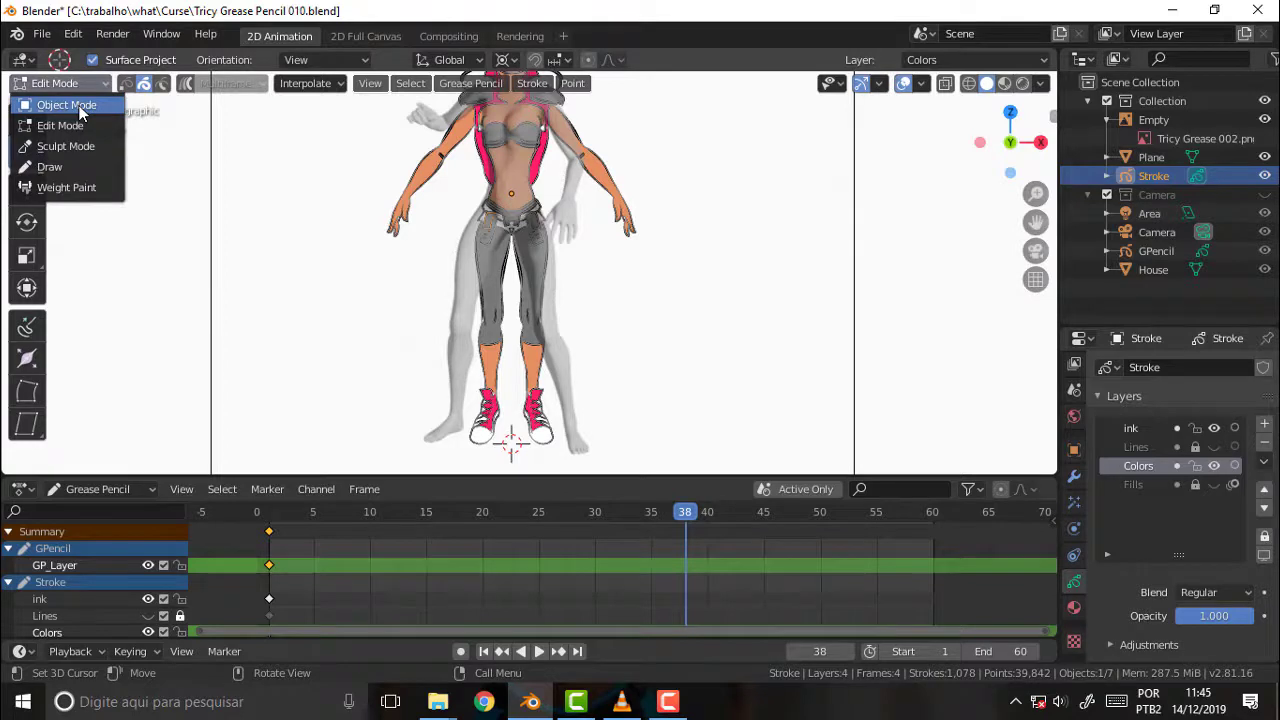
{"action": "left_click", "coordinate": [80, 108]}
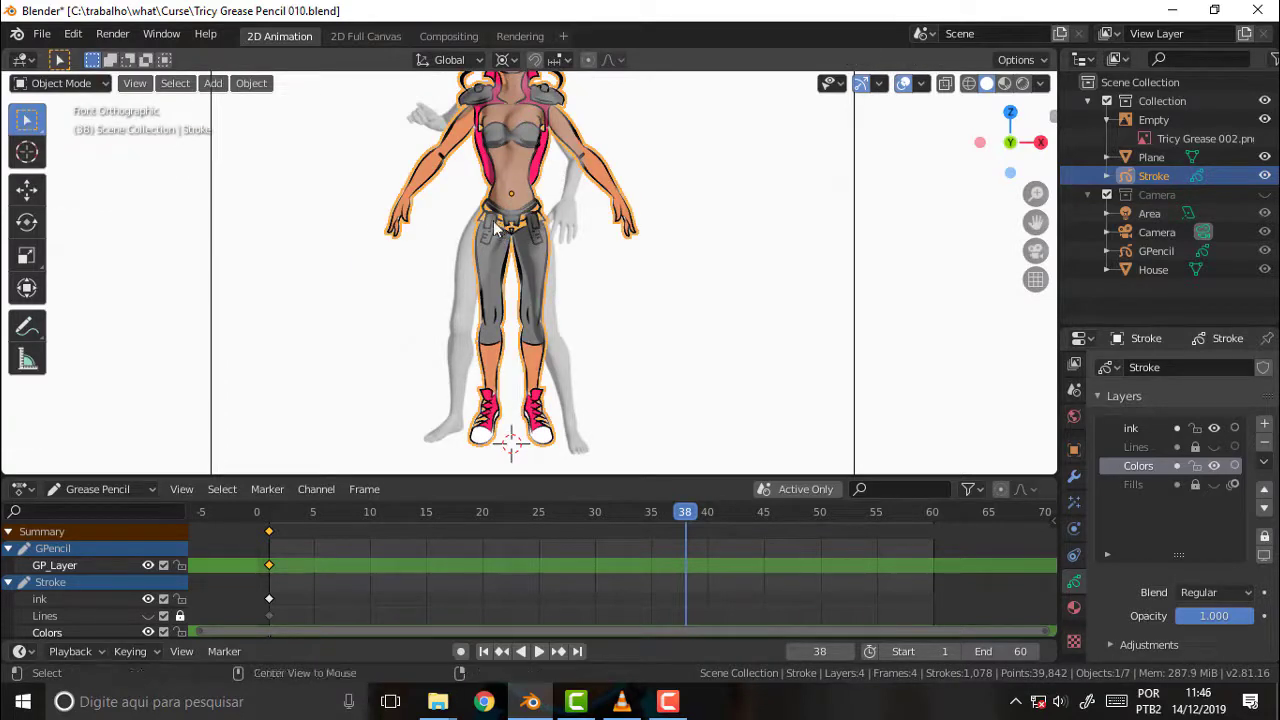
{"action": "left_click", "coordinate": [495, 228], "text": "alt"}
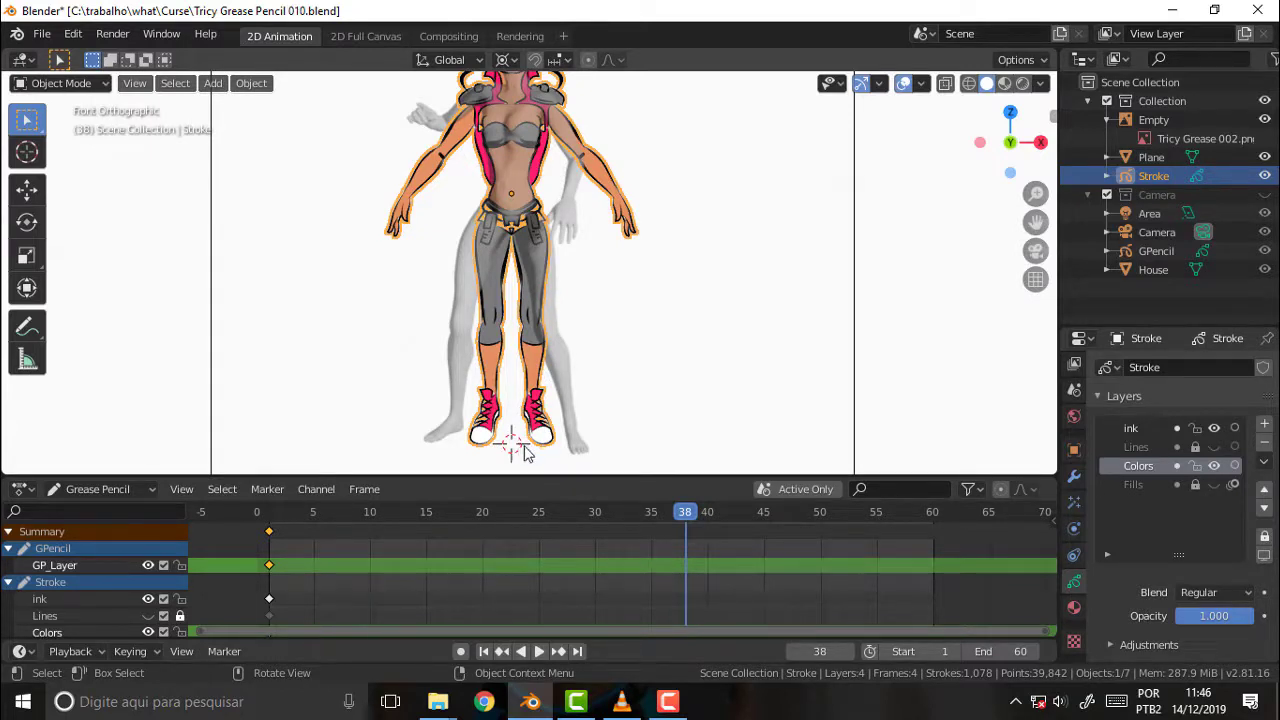
{"action": "left_click", "coordinate": [27, 151]}
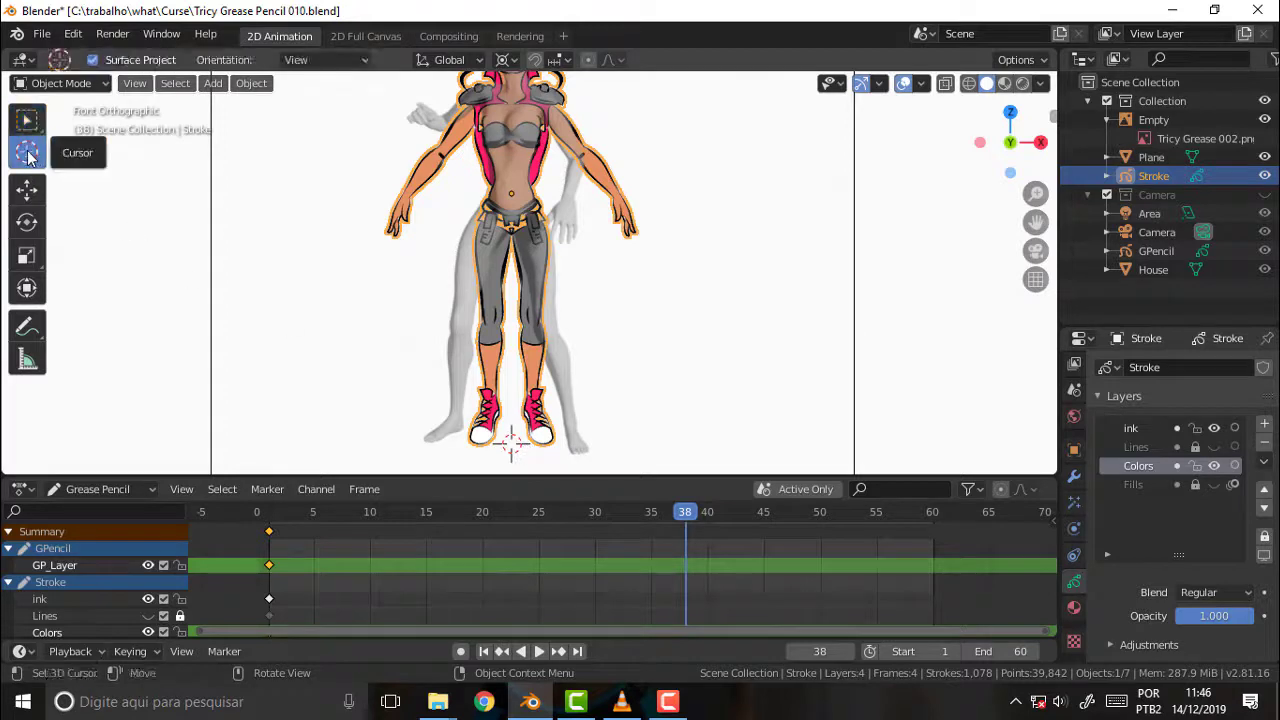
{"action": "left_click", "coordinate": [505, 231]}
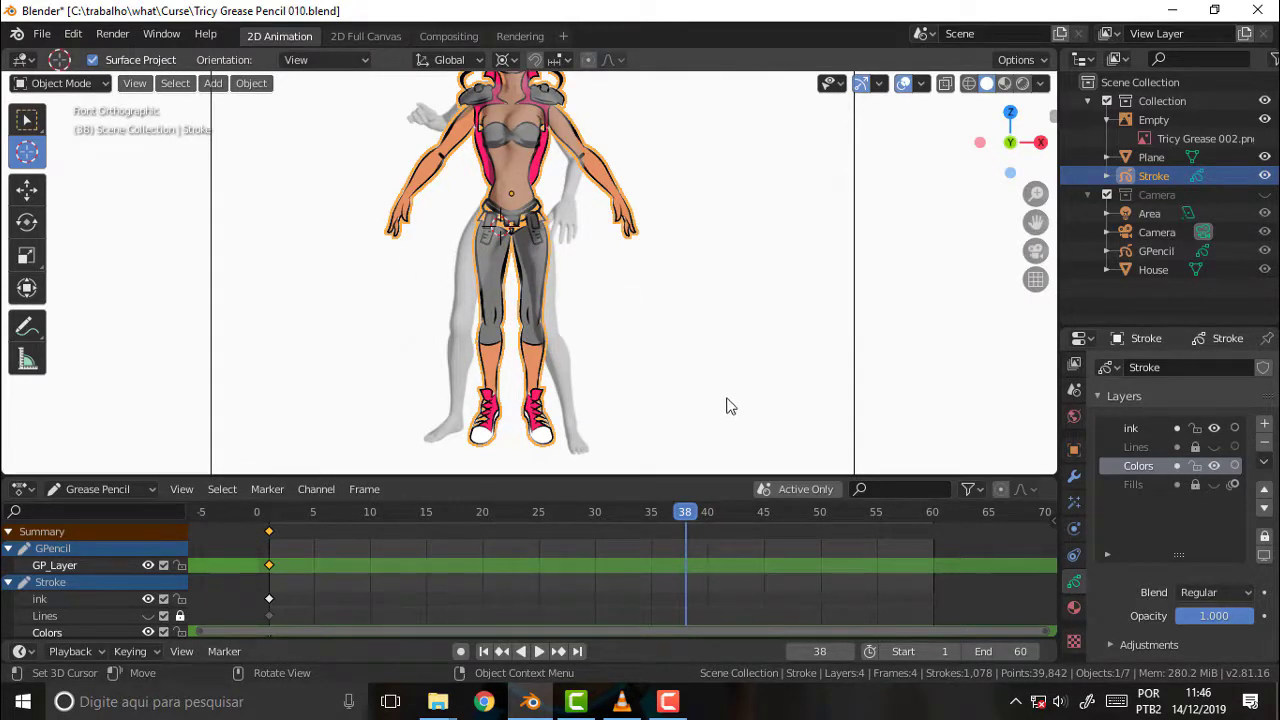
Switch to Select Box and reselect the Stroke drawing in the Outliner
{"action": "left_click", "coordinate": [35, 122]}
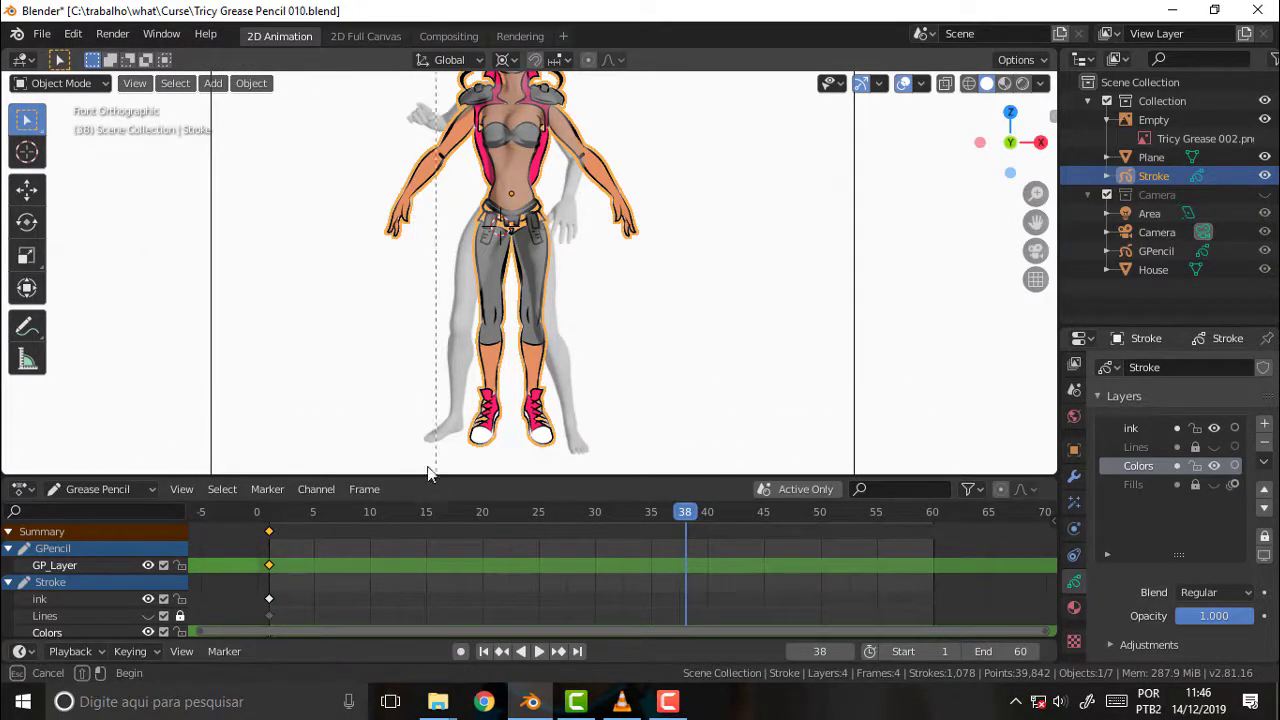
{"action": "key", "text": "a"}
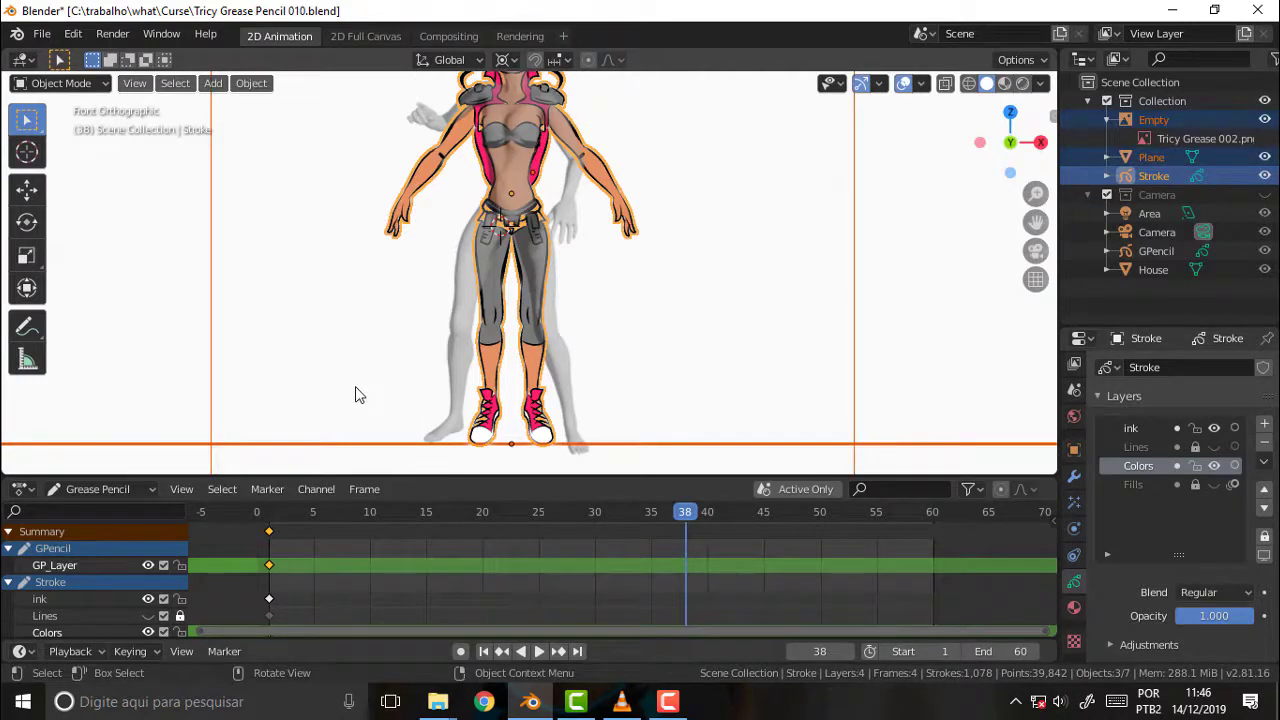
{"action": "left_click", "coordinate": [1151, 175]}
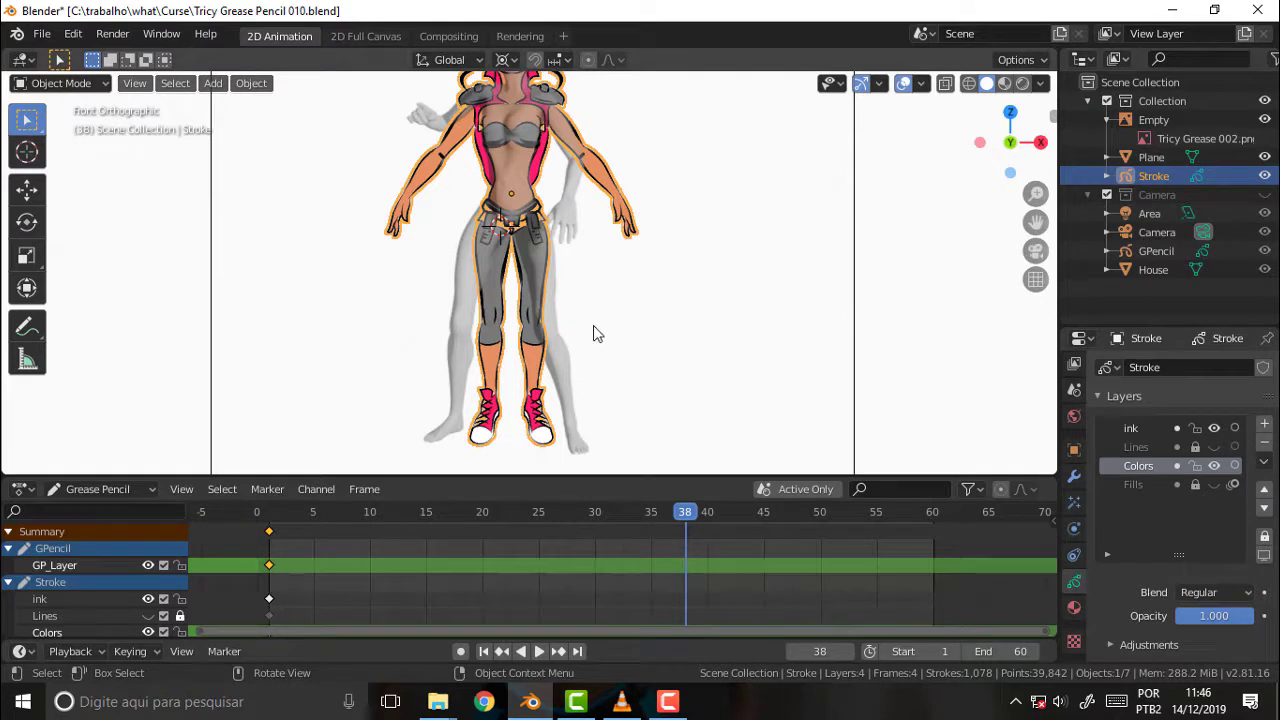
{"action": "left_click", "coordinate": [664, 314]}
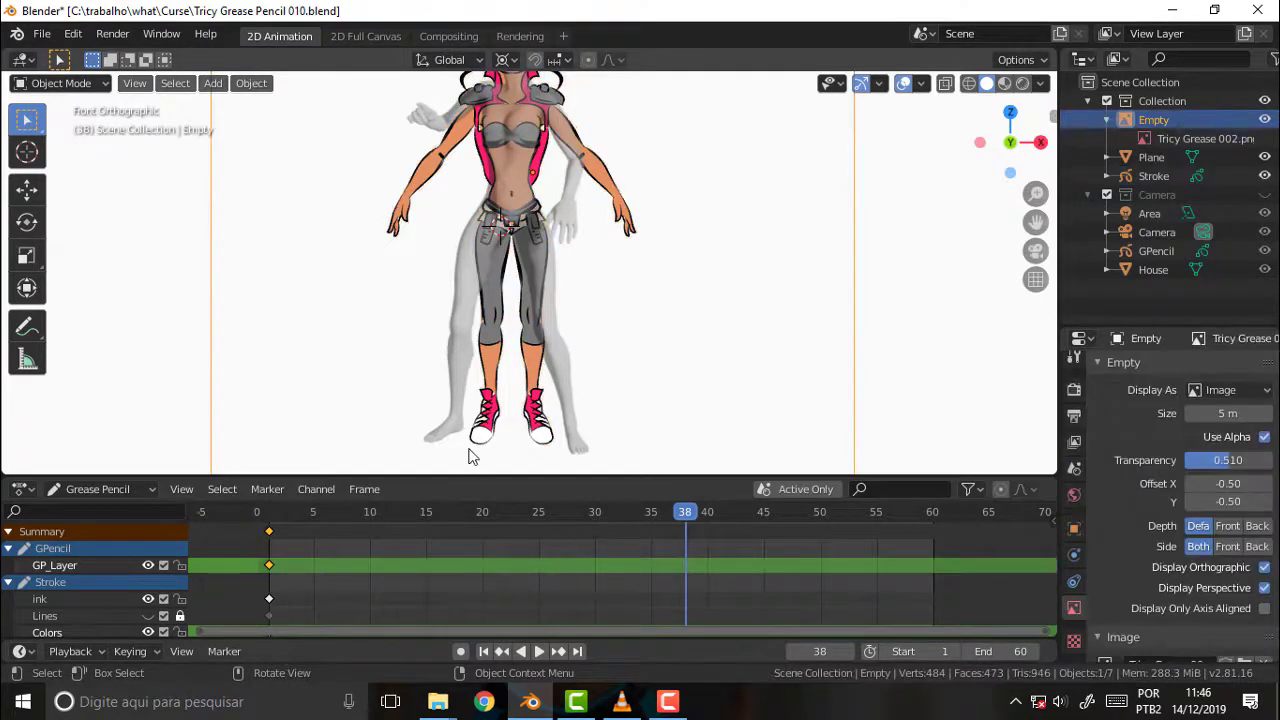
{"action": "mouse_move", "coordinate": [458, 456]}
{"action": "left_mouse_down"}
{"action": "mouse_move", "coordinate": [512, 250]}
{"action": "mouse_move", "coordinate": [617, 374]}
{"action": "left_mouse_up"}
{"action": "left_click", "coordinate": [60, 83]}
{"action": "left_click", "coordinate": [1153, 176]}
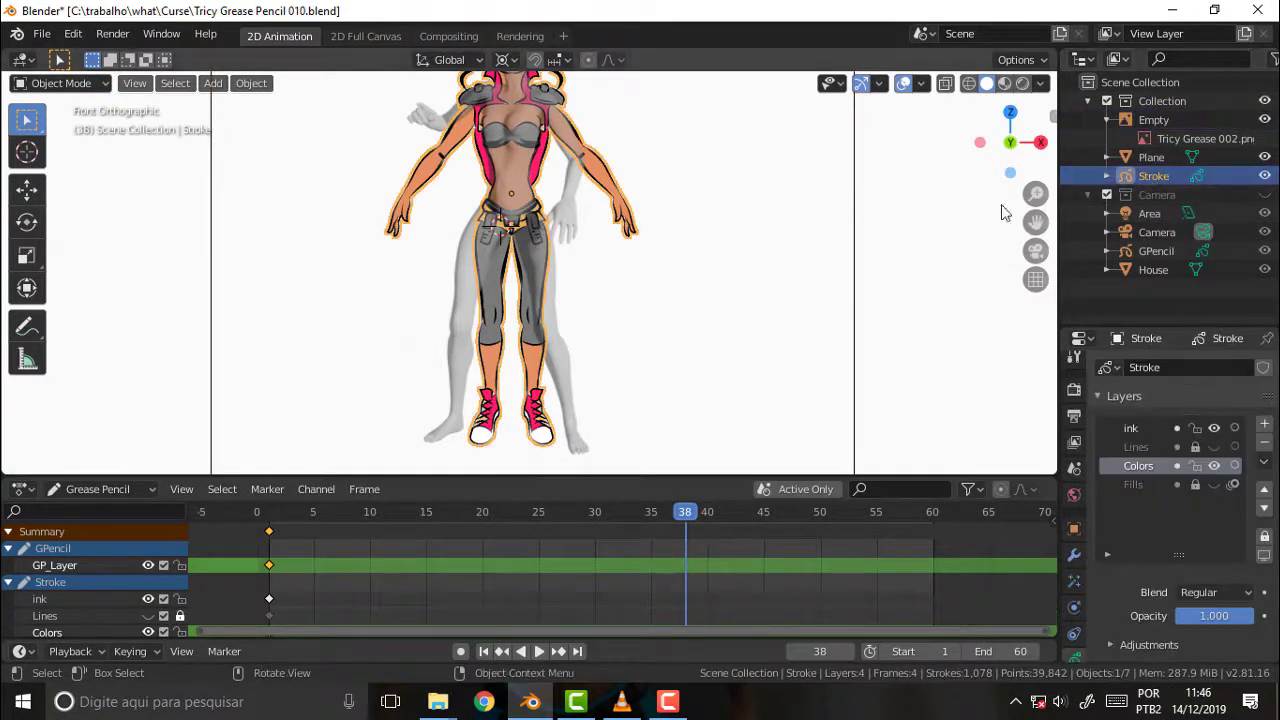
Try a box erase on the left leg in Draw mode, undo it, then enter Edit Mode
{"action": "left_click", "coordinate": [60, 83]}
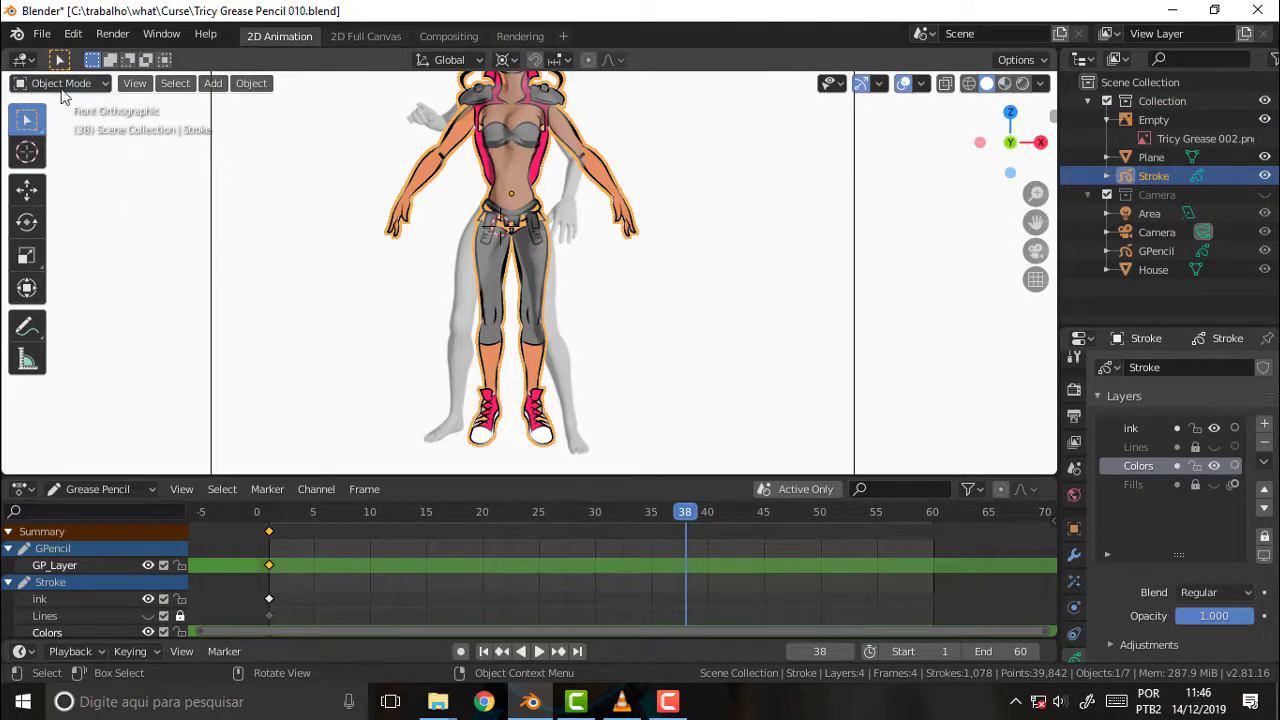
{"action": "left_click", "coordinate": [65, 83]}
{"action": "left_click", "coordinate": [74, 168]}
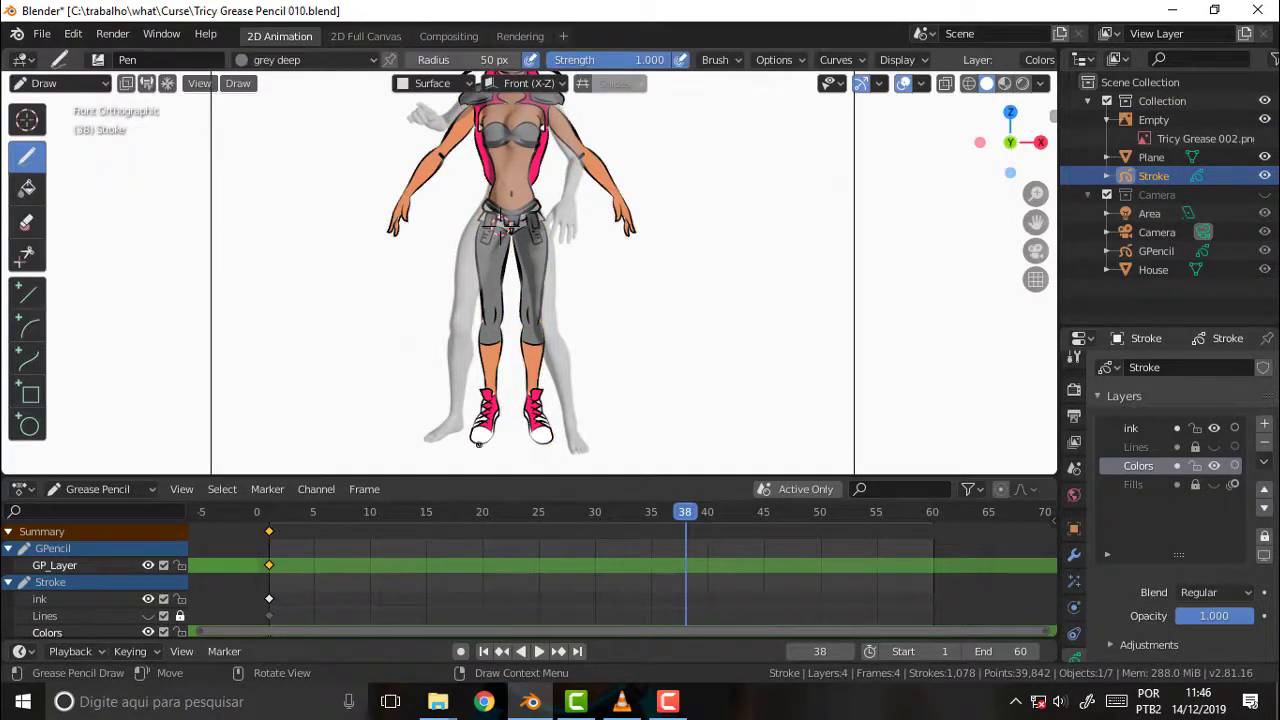
{"action": "key", "text": "b"}
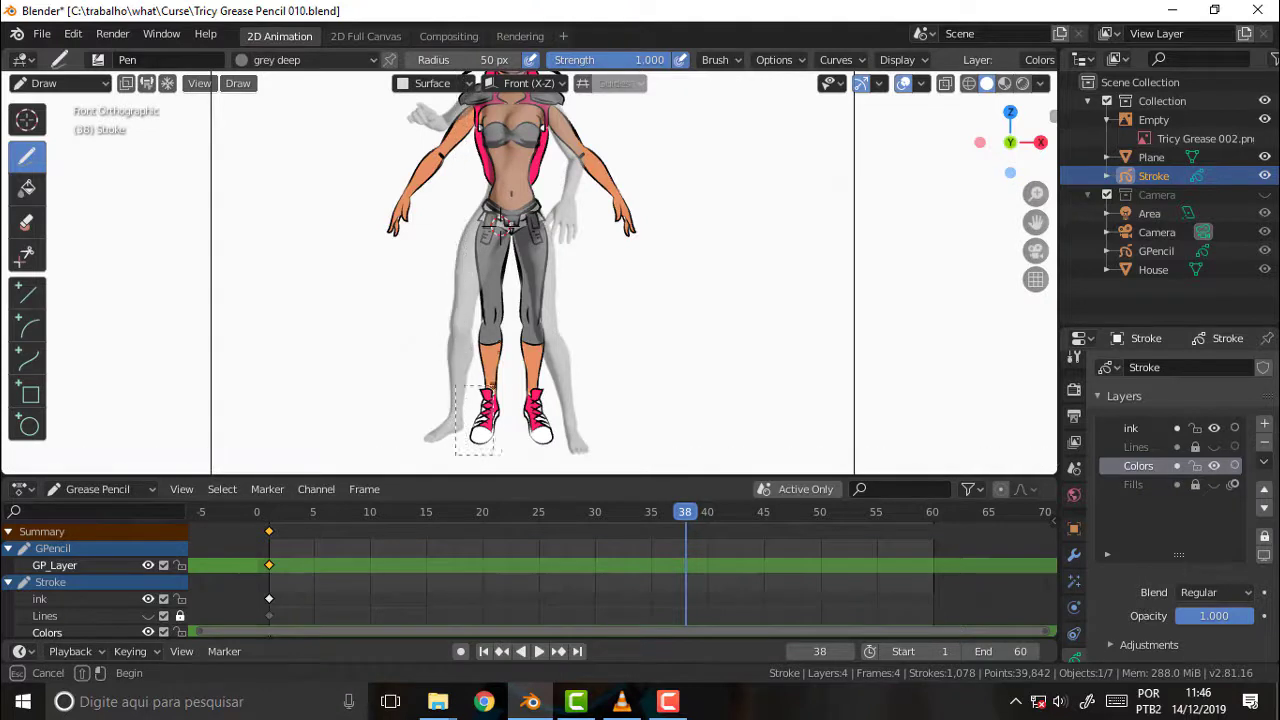
{"action": "left_click_drag", "start_coordinate": [455, 455], "coordinate": [512, 253]}
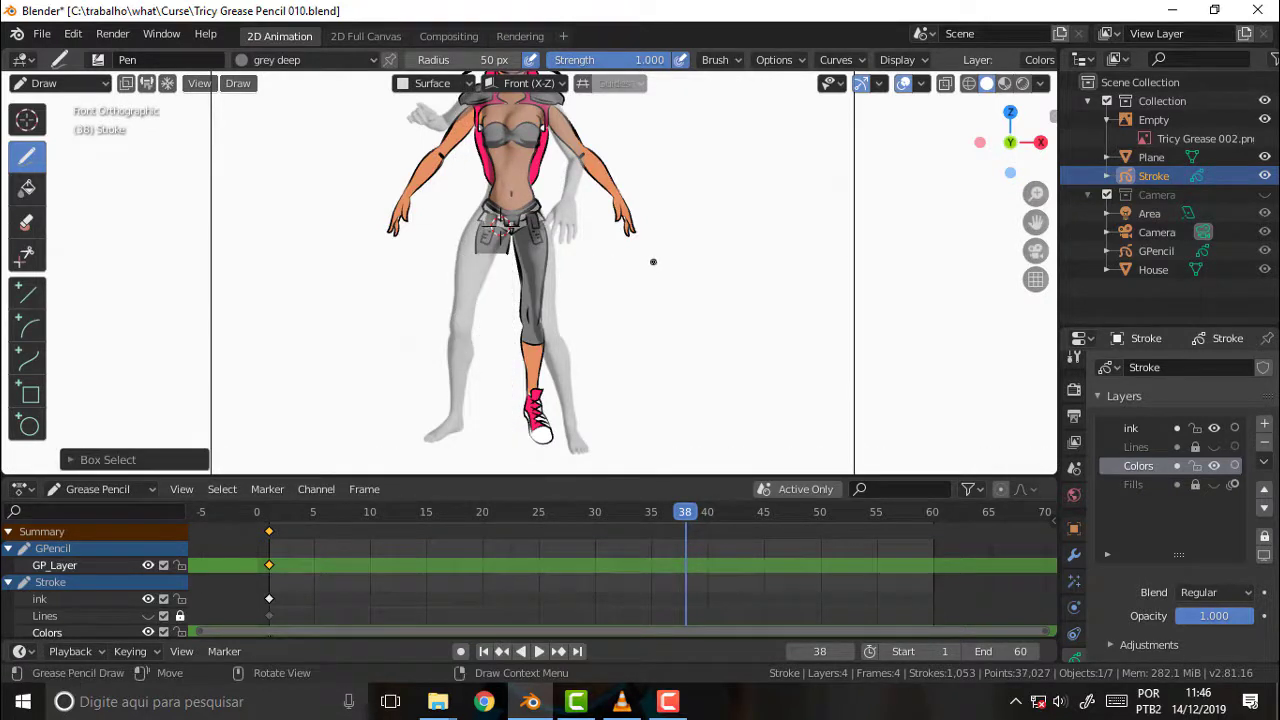
{"action": "key", "text": "ctrl+z"}
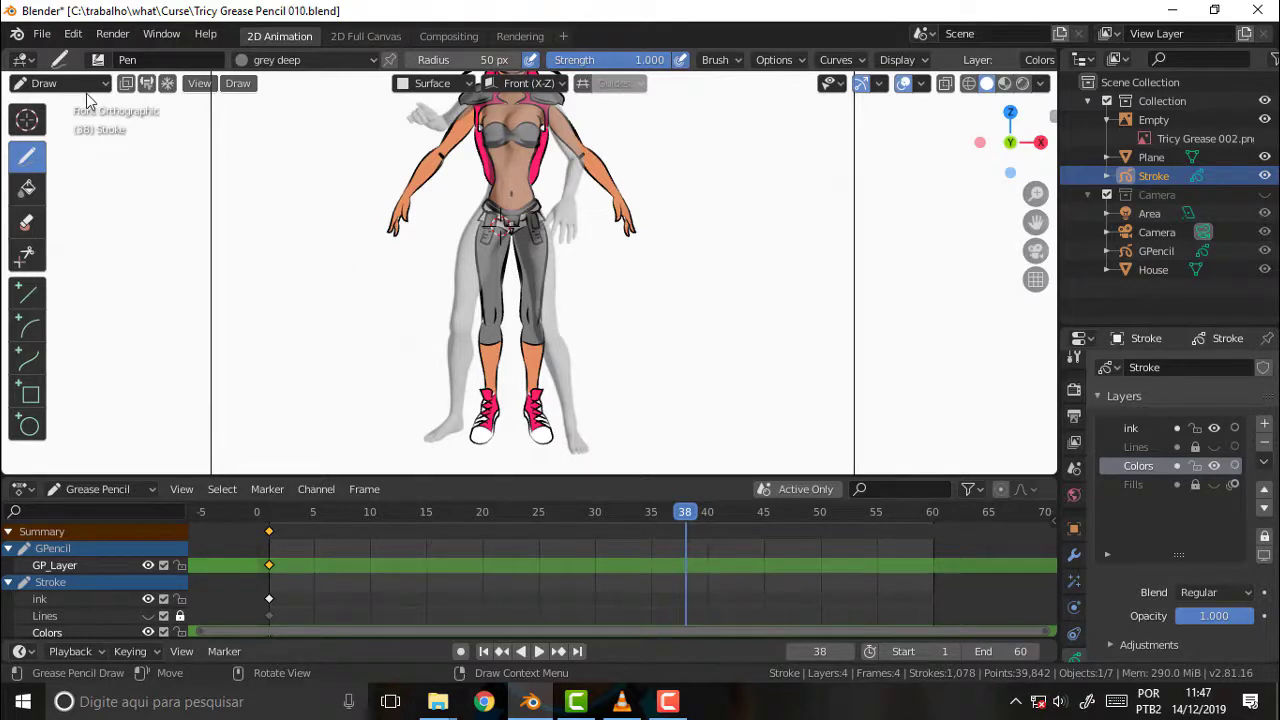
{"action": "left_click", "coordinate": [75, 84]}
{"action": "left_click", "coordinate": [55, 125]}
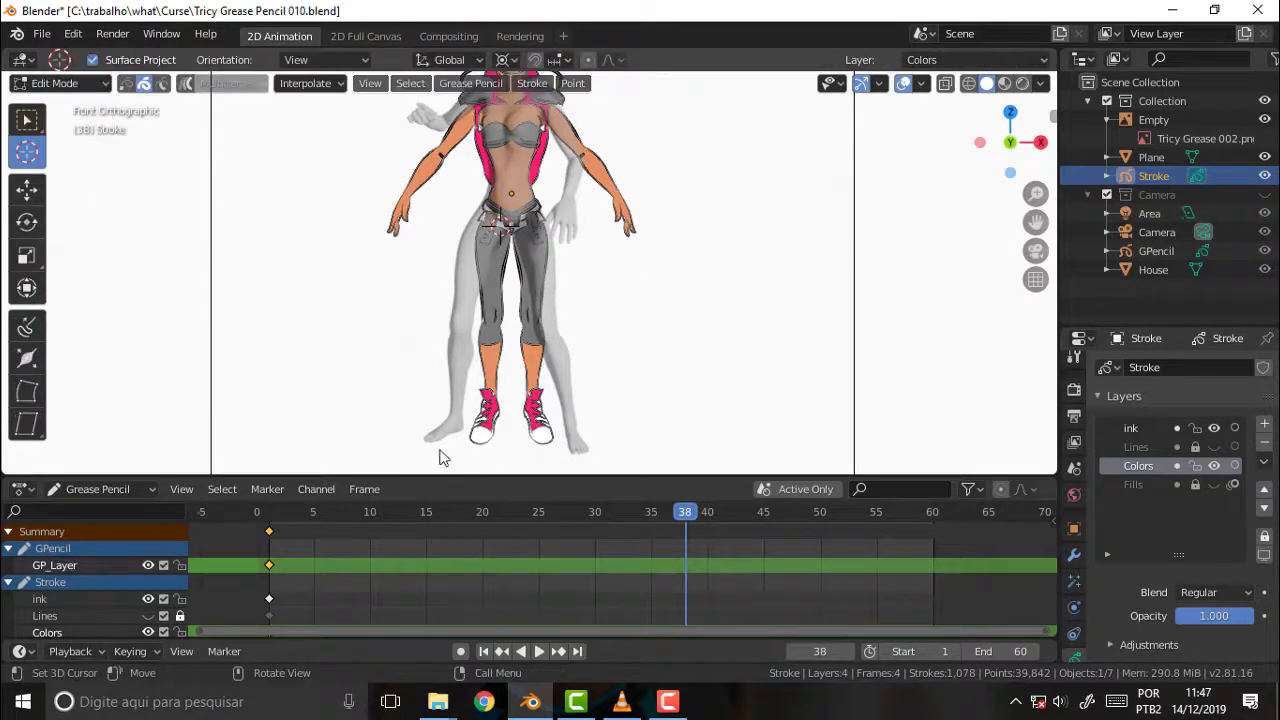
Box-select the left-hand leg strokes and rotate them outward around the waist pivot
{"action": "key", "text": "g"}
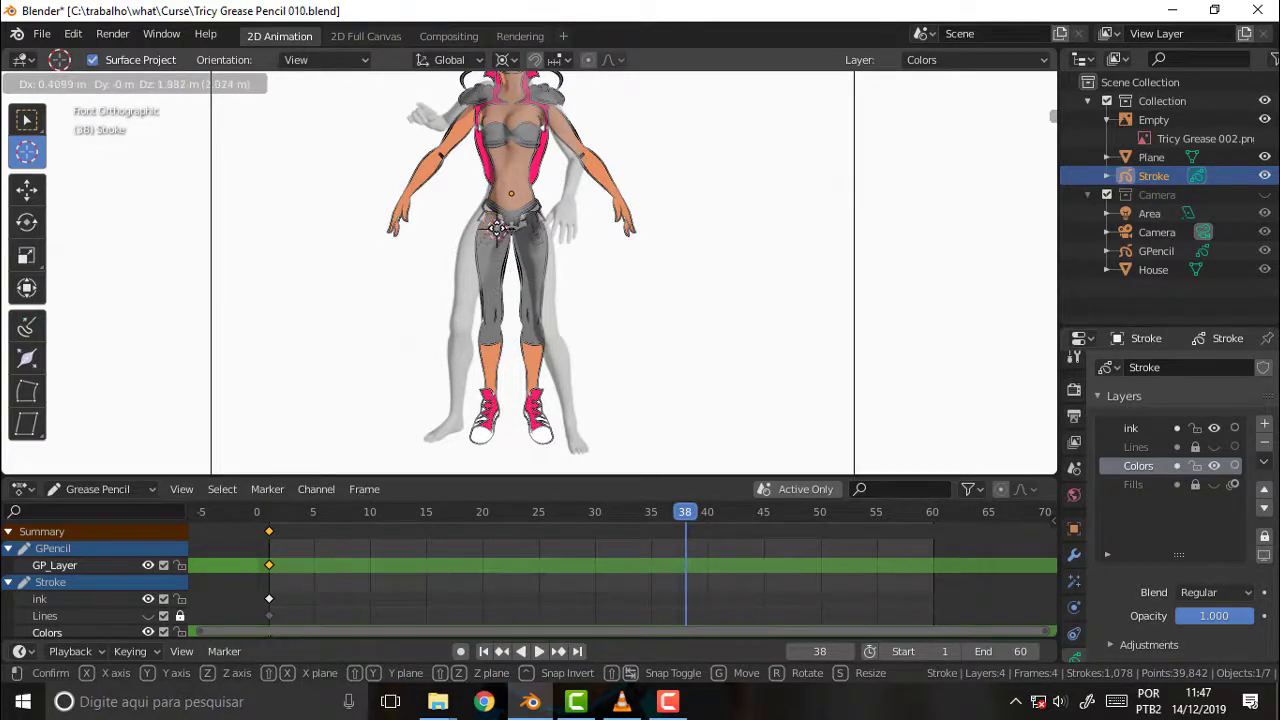
{"action": "left_click", "coordinate": [493, 230]}
{"action": "left_click", "coordinate": [26, 121]}
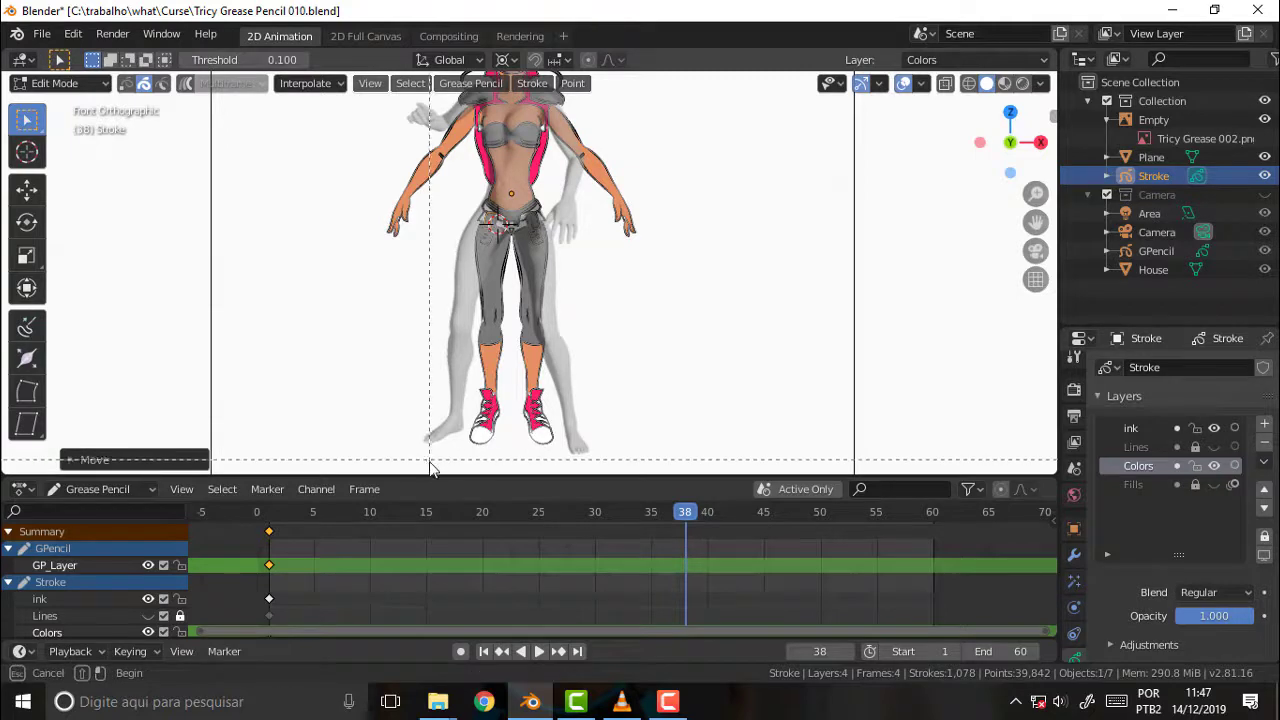
{"action": "mouse_move", "coordinate": [450, 460]}
{"action": "left_mouse_down"}
{"action": "mouse_move", "coordinate": [510, 262]}
{"action": "mouse_move", "coordinate": [545, 288]}
{"action": "left_mouse_up"}
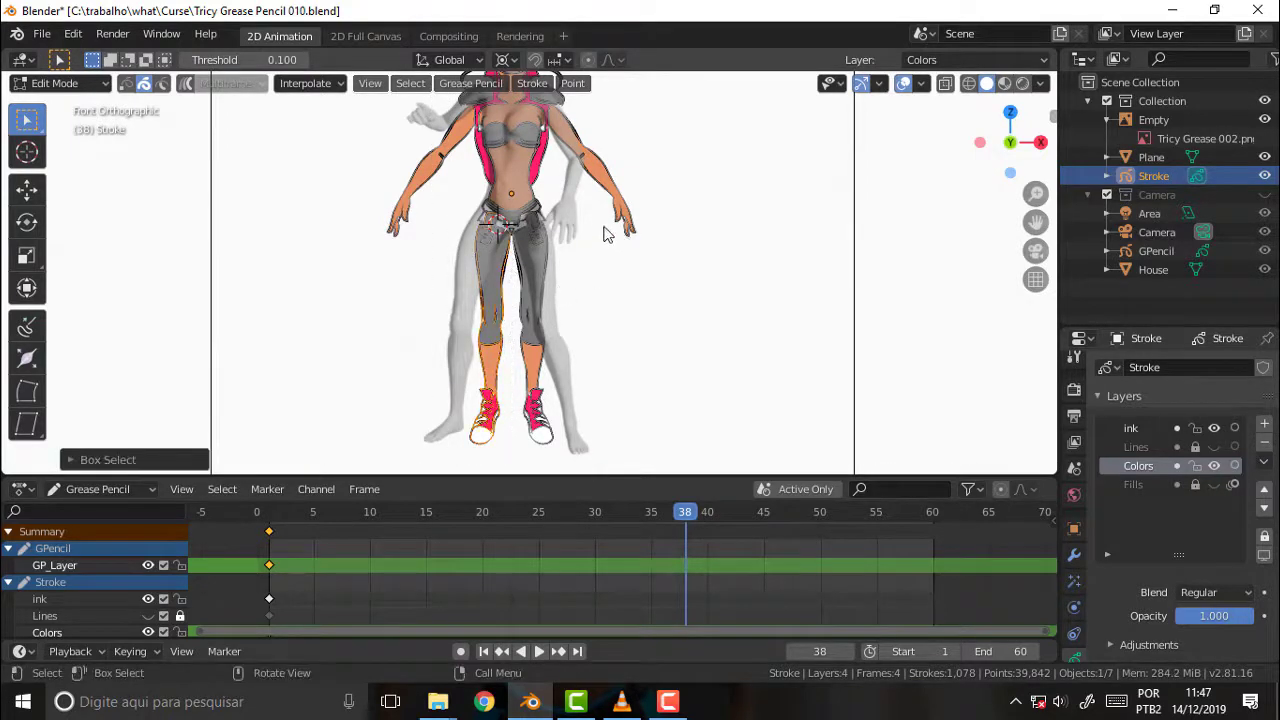
{"action": "key", "text": "r"}
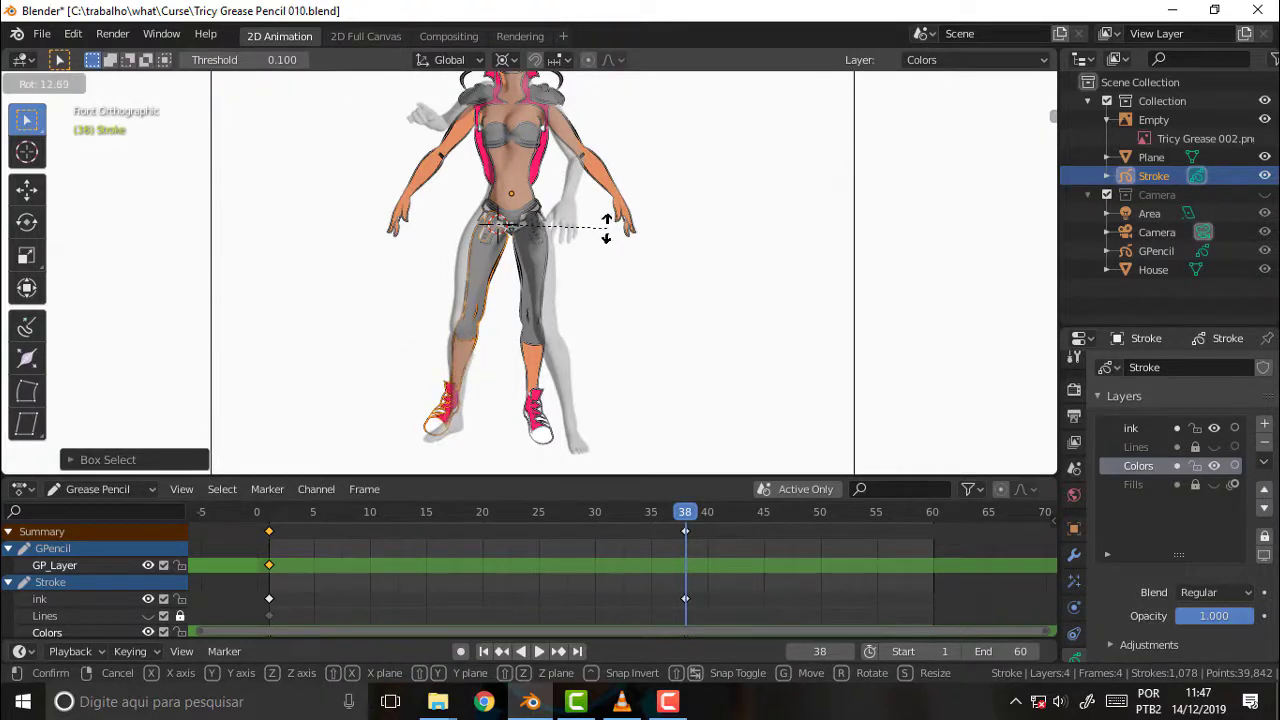
{"action": "left_click", "coordinate": [594, 224]}
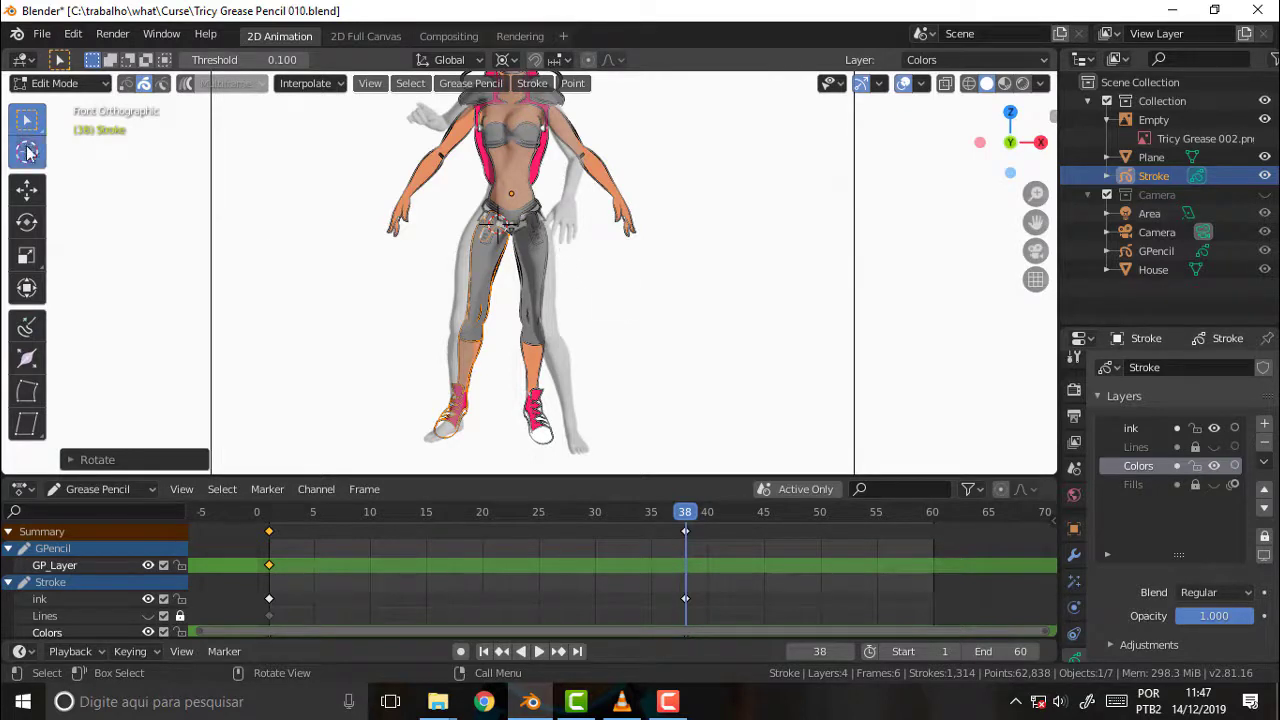
Box-select the right-hand leg strokes and rotate them into a new tilt
{"action": "left_click", "coordinate": [27, 151]}
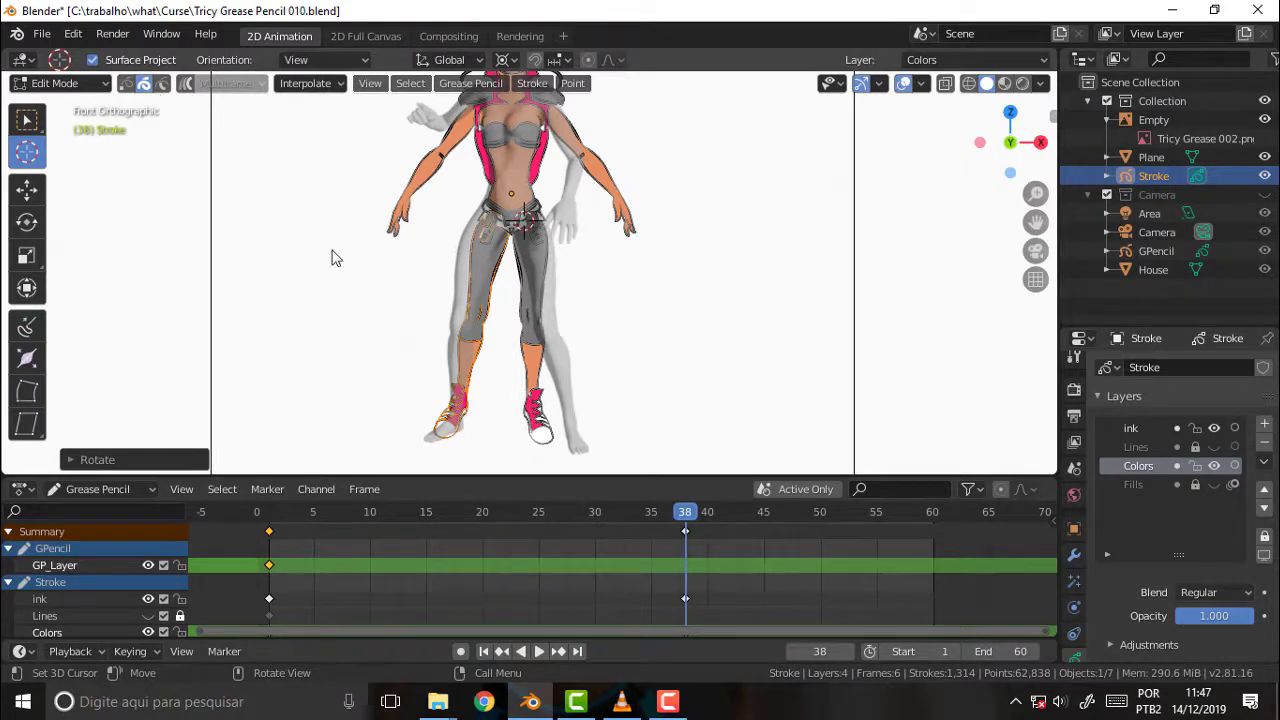
{"action": "left_click", "coordinate": [27, 119]}
{"action": "key", "text": "b"}
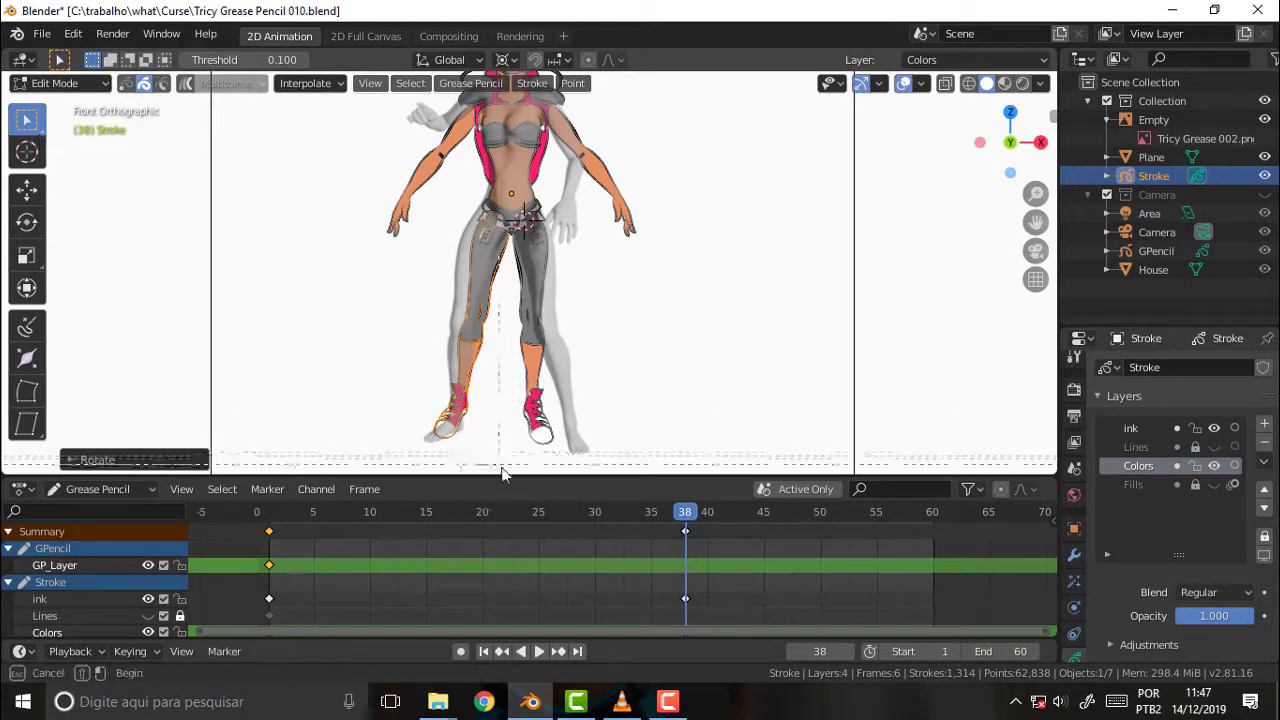
{"action": "left_click_drag", "start_coordinate": [509, 460], "coordinate": [557, 328]}
{"action": "left_click_drag", "start_coordinate": [580, 266], "coordinate": [587, 270]}
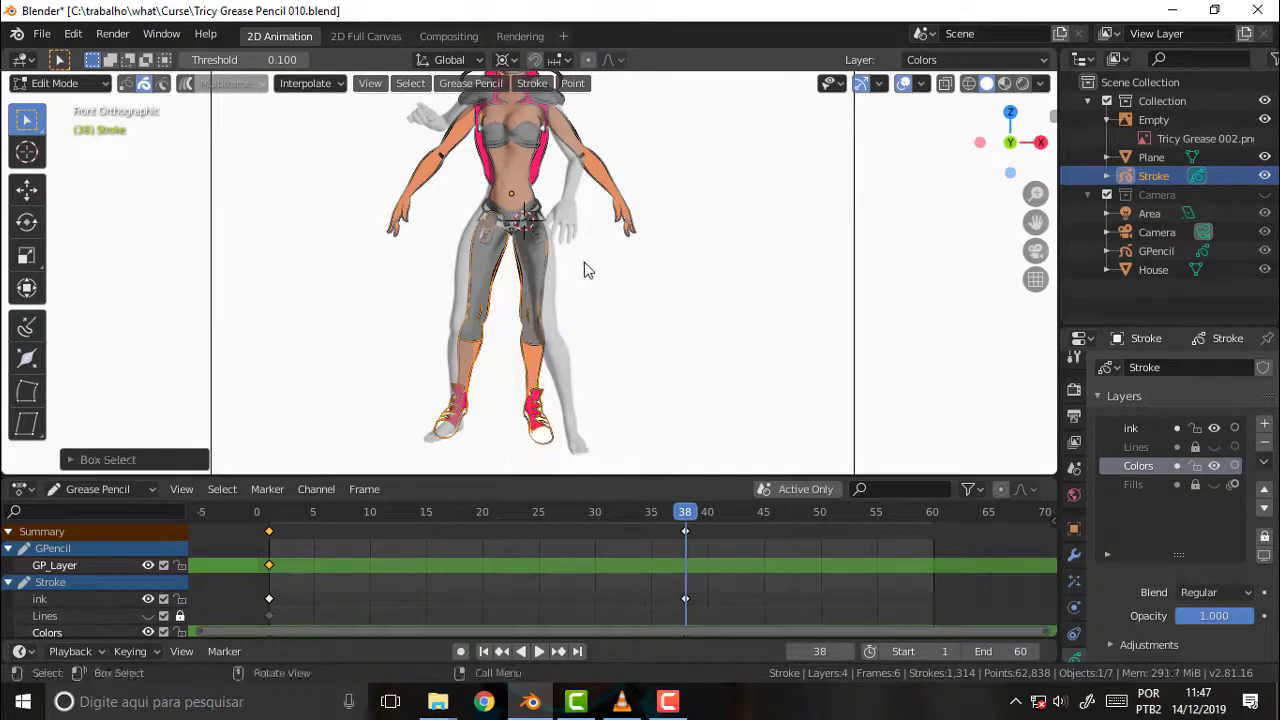
{"action": "key", "text": "ctrl+z"}
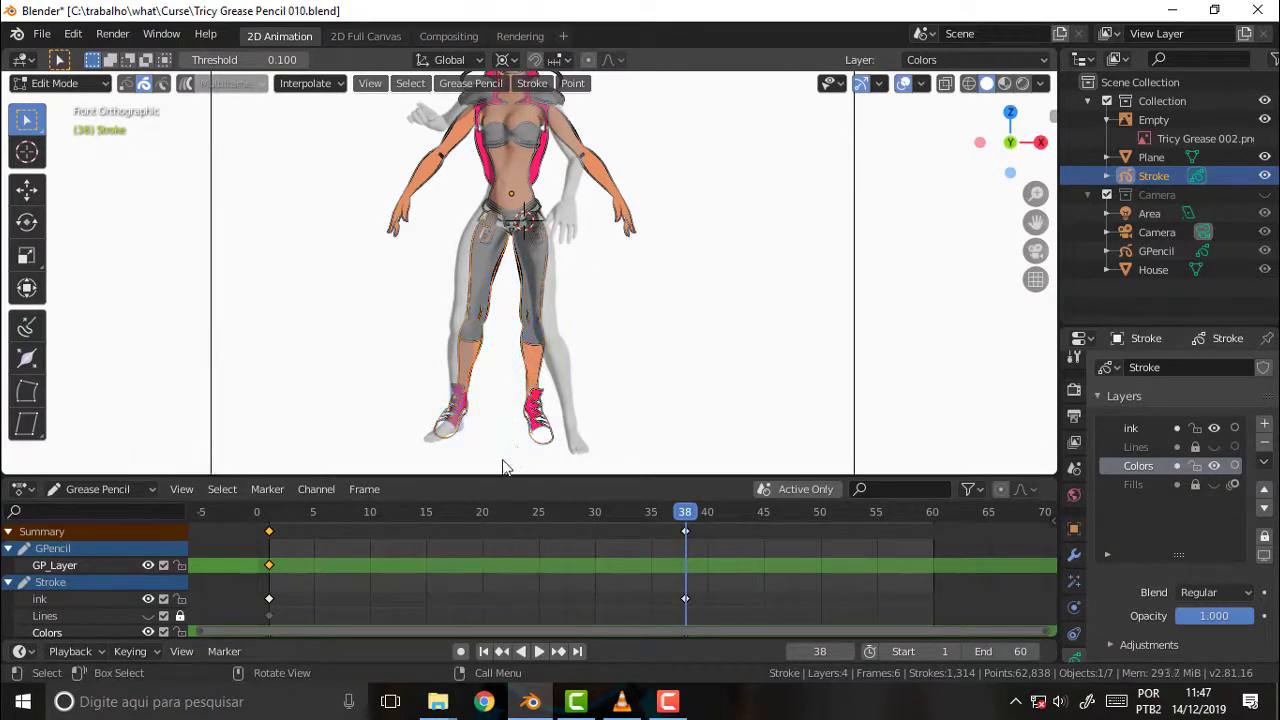
{"action": "key", "text": "b"}
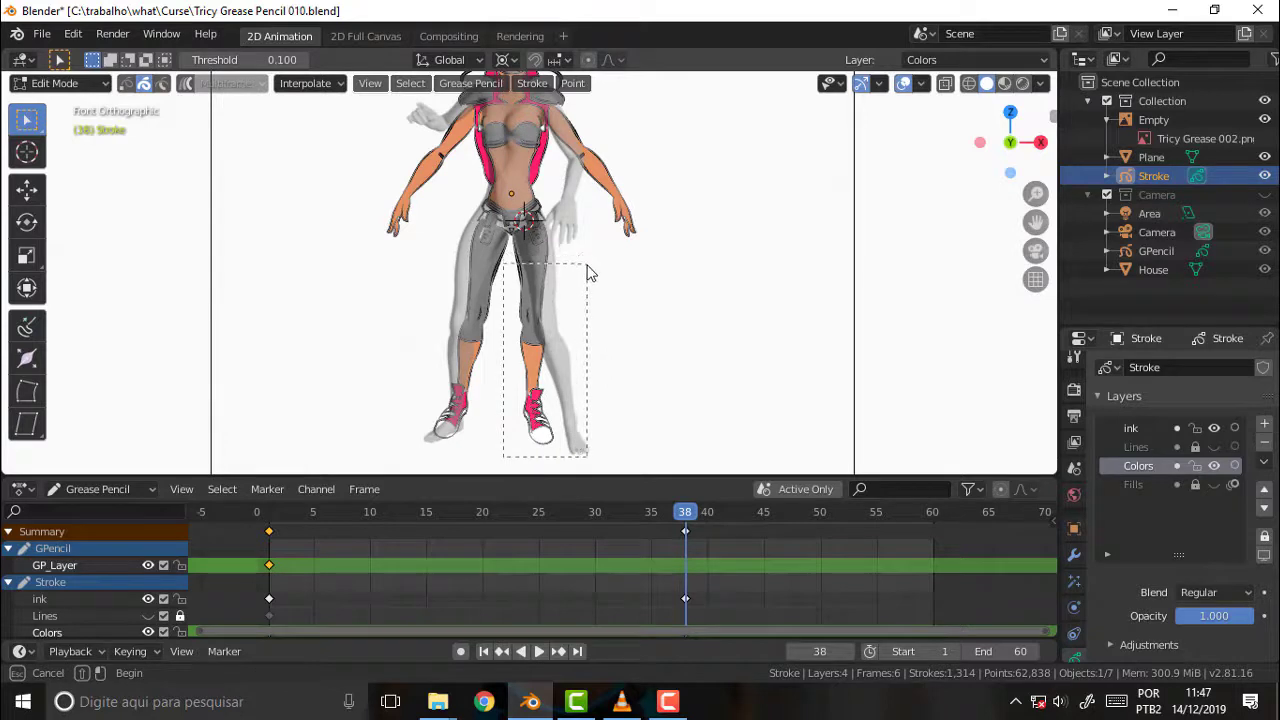
{"action": "left_click_drag", "start_coordinate": [588, 272], "coordinate": [587, 268]}
{"action": "key", "text": "r"}
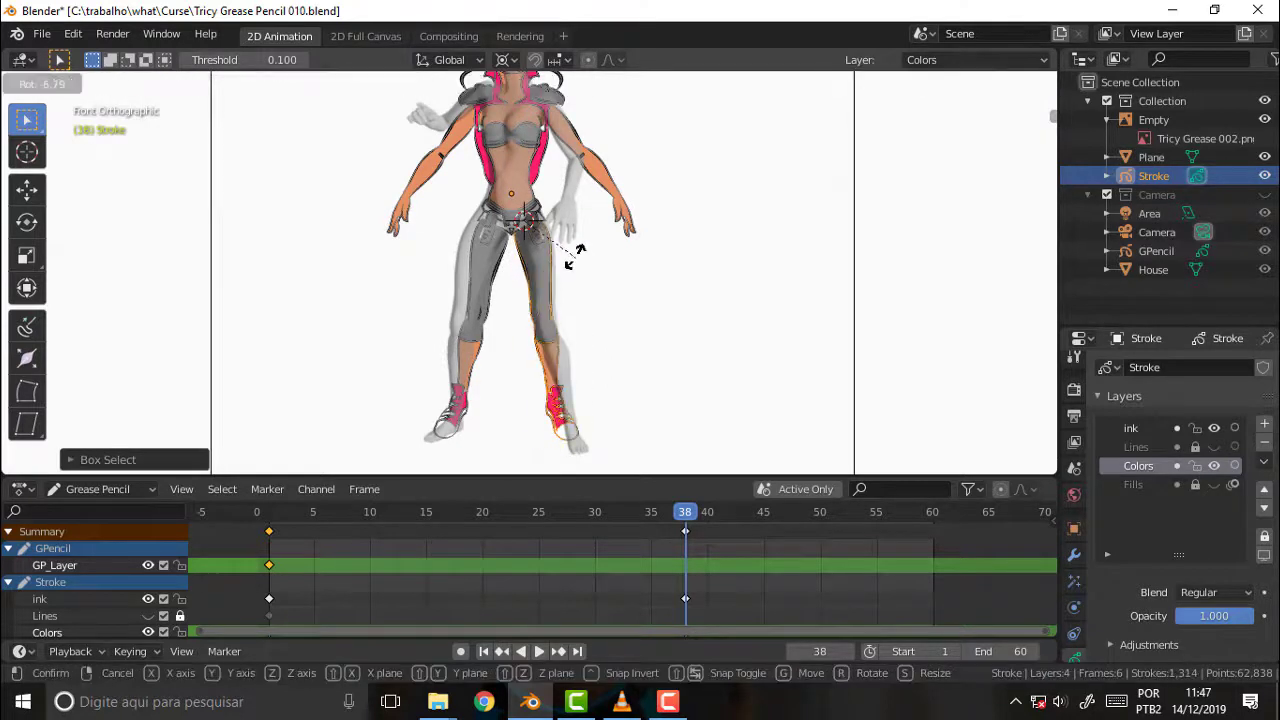
{"action": "left_click", "coordinate": [575, 255]}
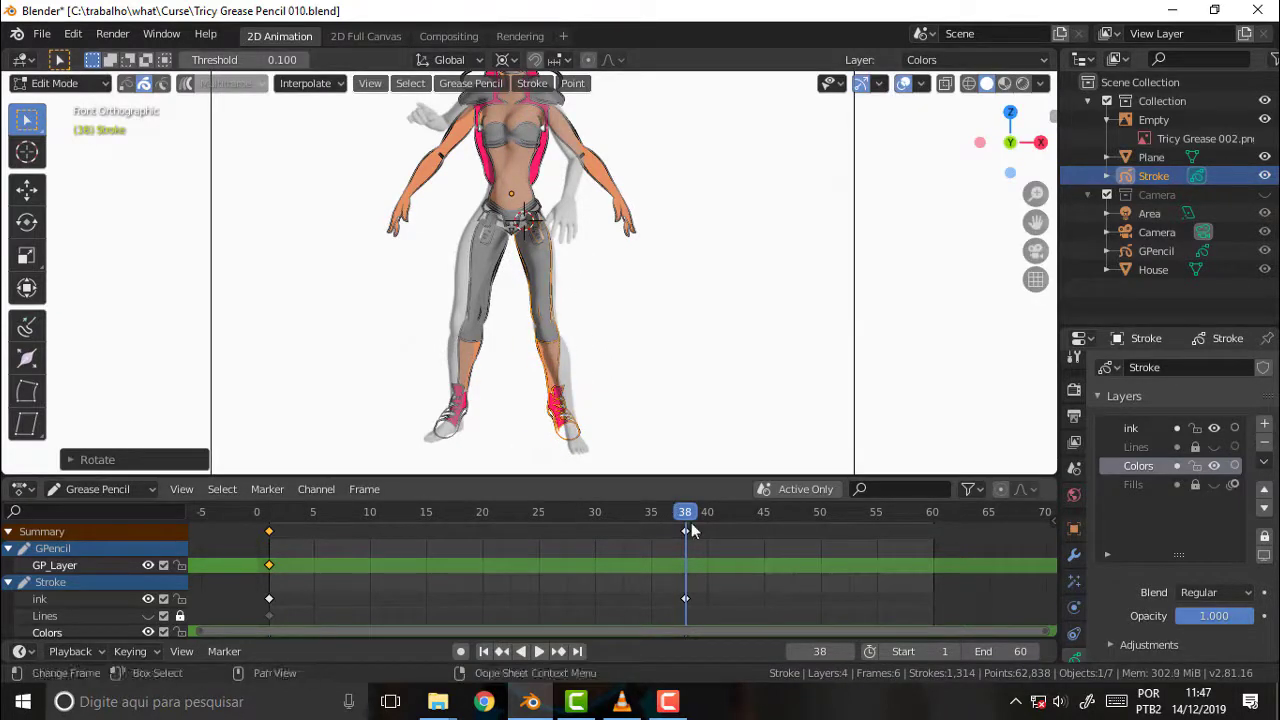
Preview the animation, then move the frame-38 keyframes to frame 5 in the Dope Sheet
{"action": "key", "text": "shift+ctrl+space"}
{"action": "mouse_move", "coordinate": [647, 521]}
{"action": "left_mouse_down"}
{"action": "mouse_move", "coordinate": [751, 525]}
{"action": "mouse_move", "coordinate": [440, 548]}
{"action": "mouse_move", "coordinate": [684, 533]}
{"action": "left_mouse_up"}
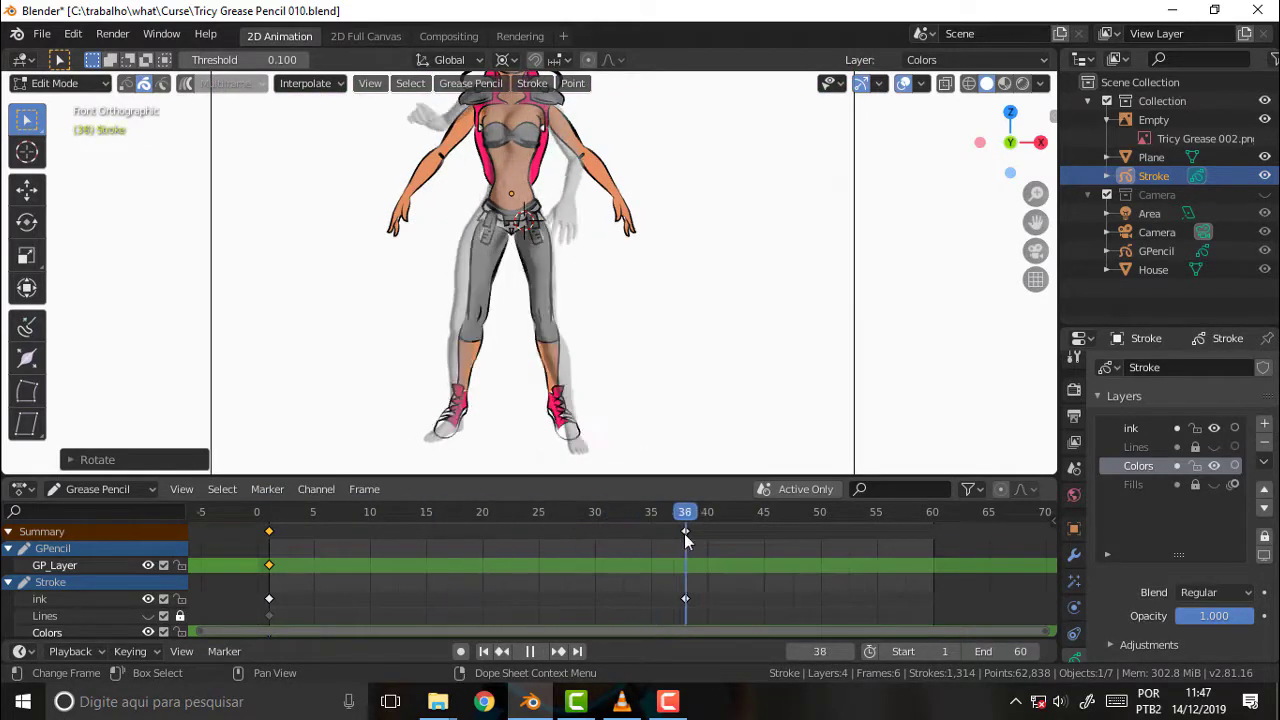
{"action": "key", "text": "space"}
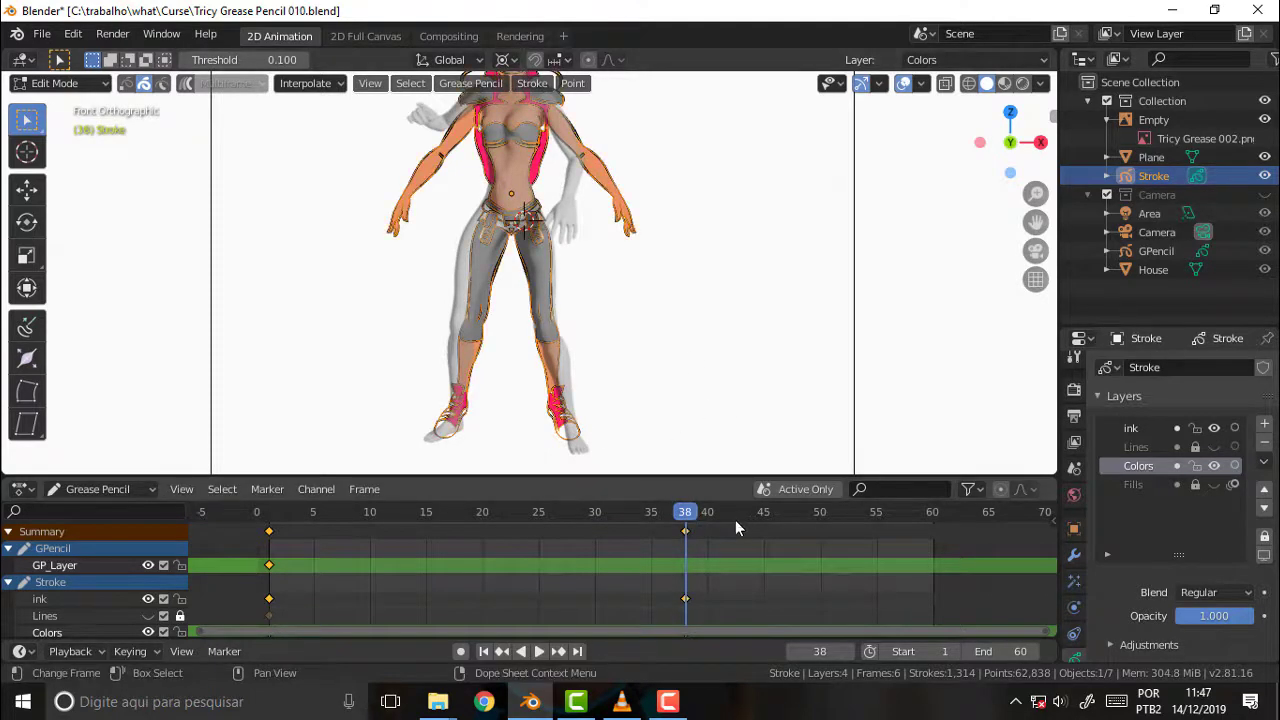
{"action": "left_click", "coordinate": [689, 555]}
{"action": "left_click_drag", "start_coordinate": [728, 528], "coordinate": [614, 639]}
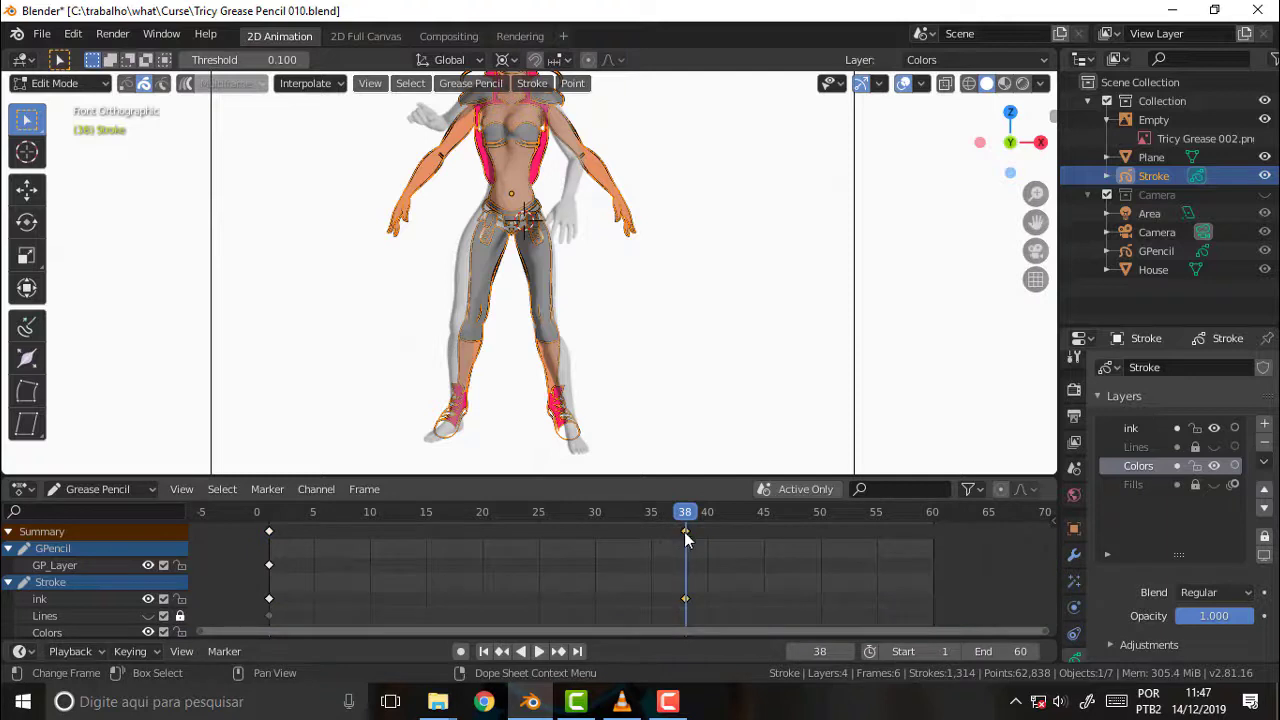
{"action": "left_click_drag", "start_coordinate": [685, 537], "coordinate": [448, 550]}
{"action": "left_click", "coordinate": [315, 553]}
Scrub the early frames and check the pose through the camera and front views
{"action": "mouse_move", "coordinate": [685, 518]}
{"action": "left_mouse_down"}
{"action": "mouse_move", "coordinate": [257, 514]}
{"action": "mouse_move", "coordinate": [357, 514]}
{"action": "mouse_move", "coordinate": [266, 514]}
{"action": "mouse_move", "coordinate": [338, 512]}
{"action": "left_mouse_up"}
{"action": "scroll", "coordinate": [714, 266], "scroll_direction": "down", "scroll_amount": 4}
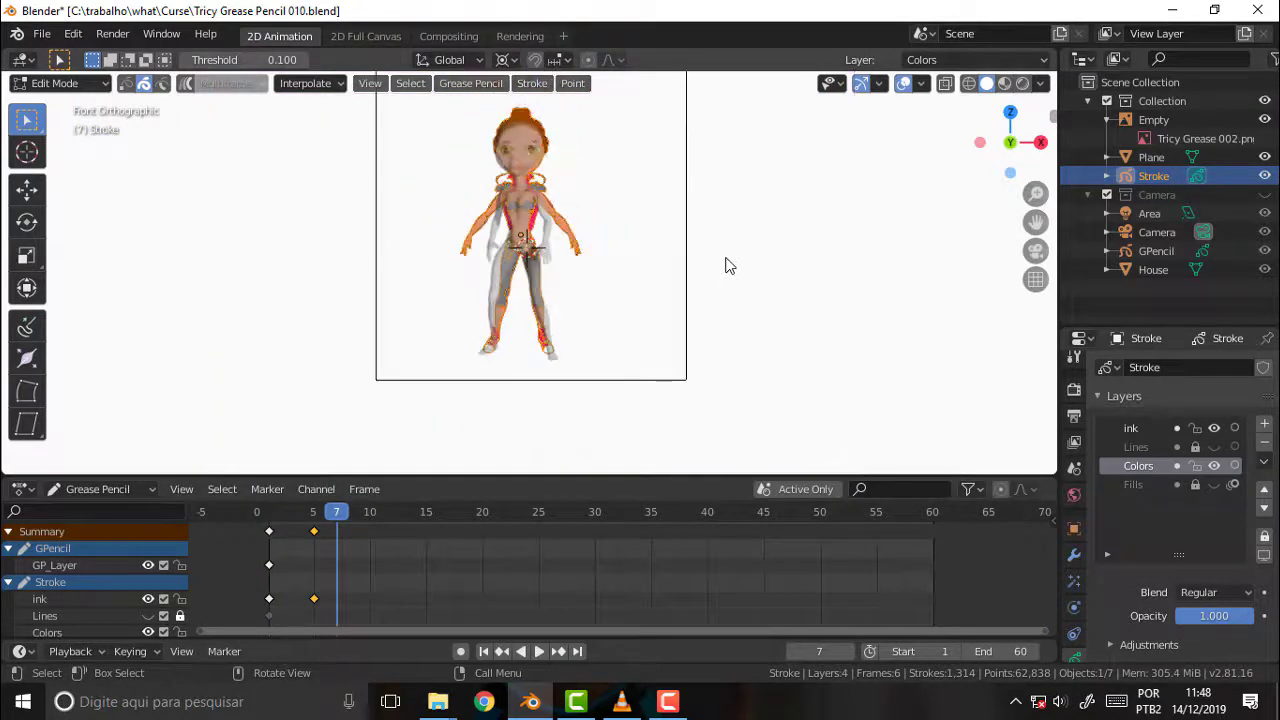
{"action": "scroll", "coordinate": [723, 266], "scroll_direction": "up", "scroll_amount": 3}
{"action": "left_click_drag", "start_coordinate": [1034, 222], "coordinate": [1034, 282]}
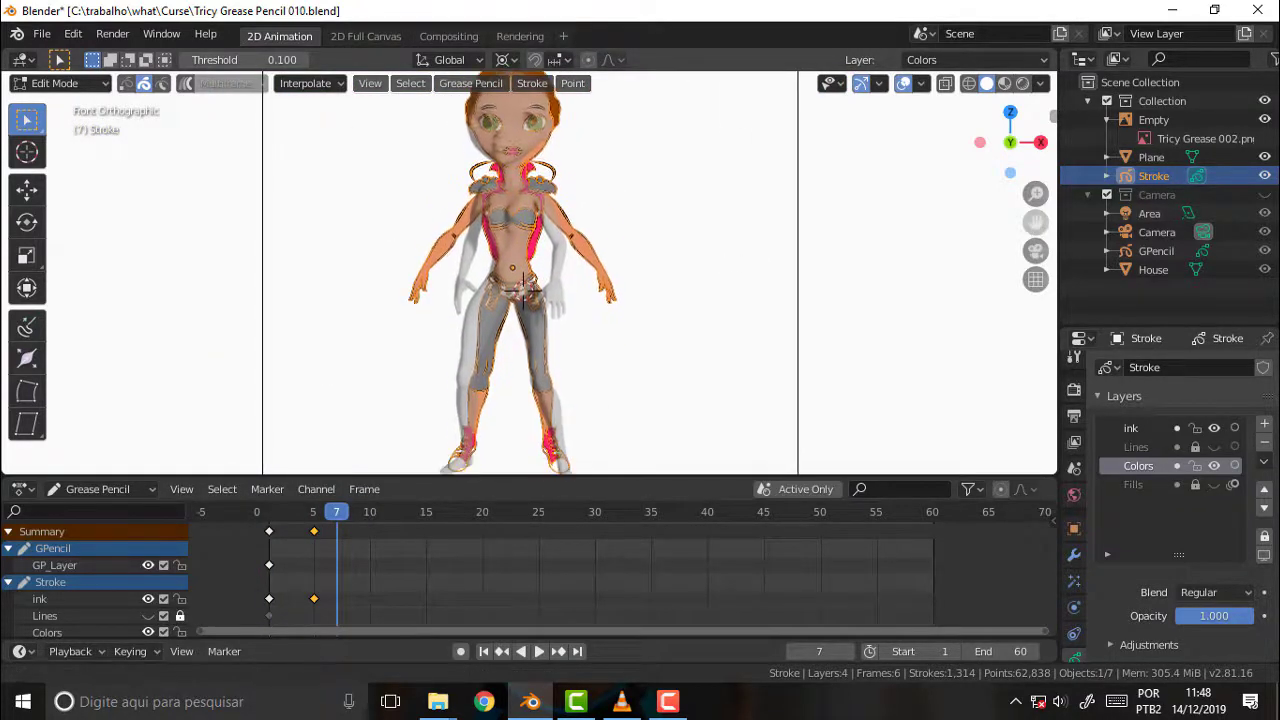
{"action": "scroll", "coordinate": [730, 194], "scroll_direction": "up", "scroll_amount": 1}
{"action": "mouse_move", "coordinate": [730, 192]}
{"action": "middle_mouse_down"}
{"action": "mouse_move", "coordinate": [751, 157]}
{"action": "mouse_move", "coordinate": [737, 210]}
{"action": "middle_mouse_up"}
{"action": "key", "text": "KP_0"}
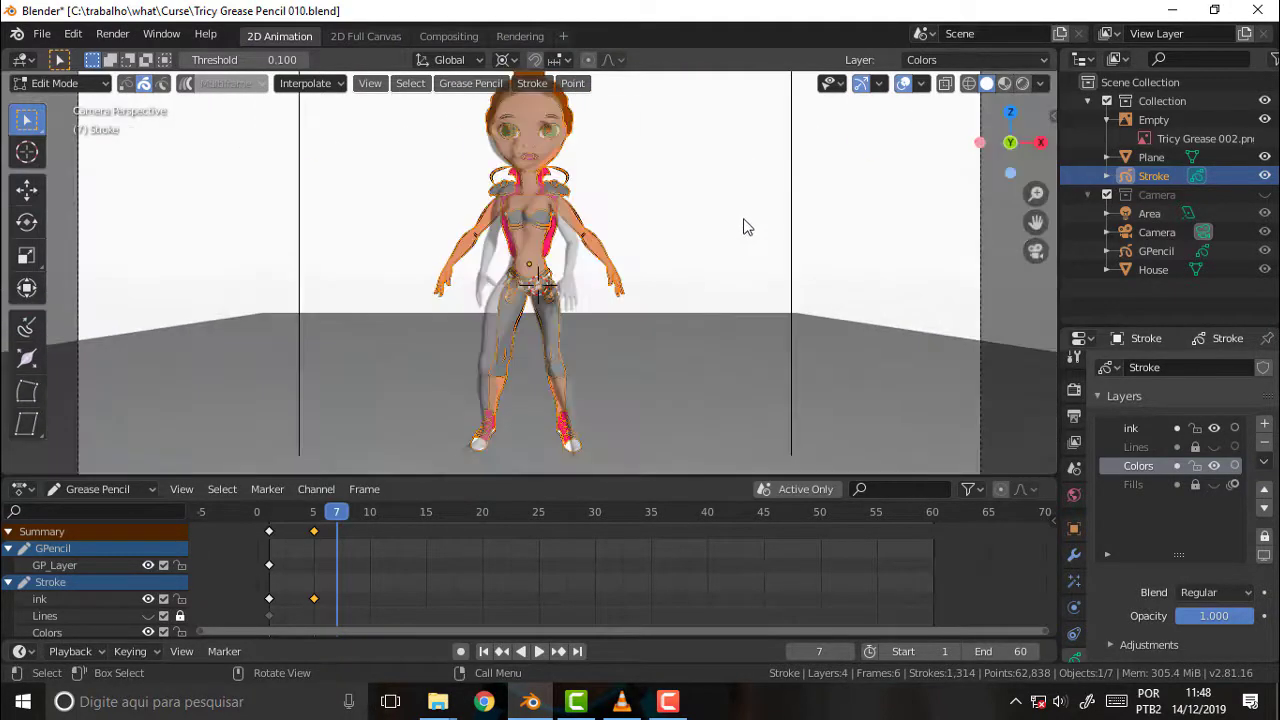
{"action": "key", "text": "KP_1"}
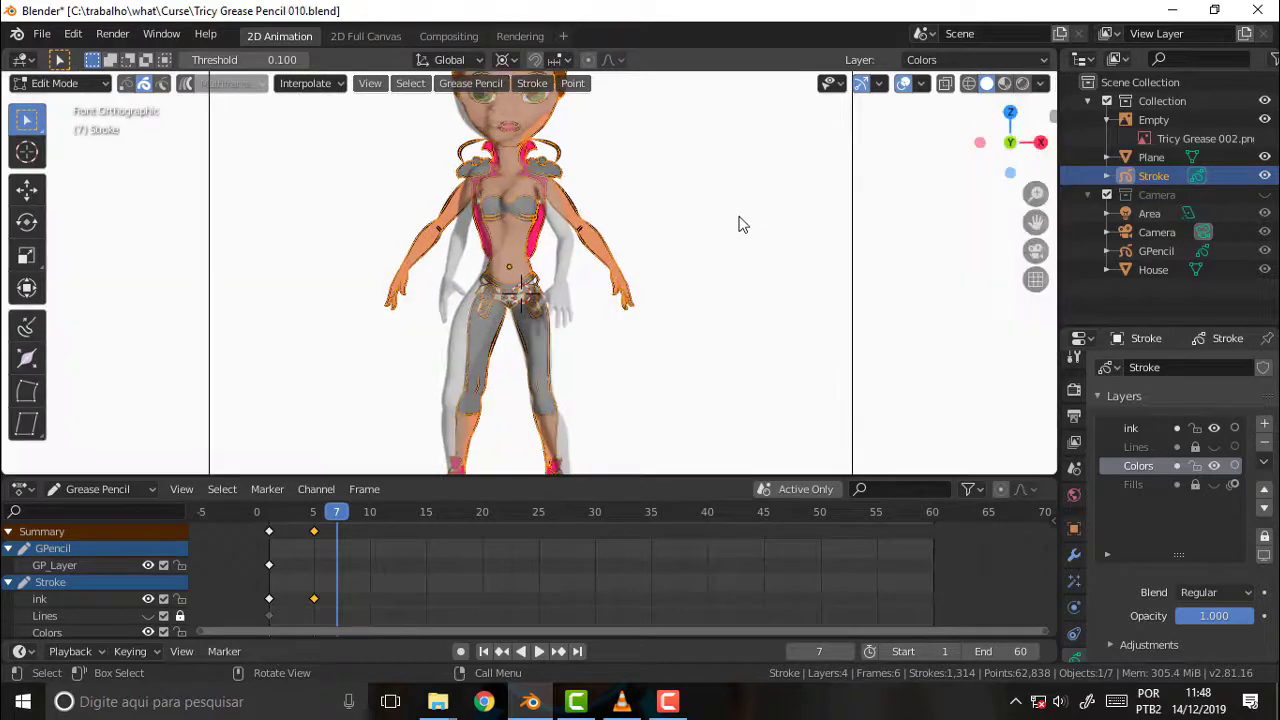
In Sculpt Mode, push the left leg strokes at frame 7 with a 62 px Push brush, then play back
{"action": "left_click", "coordinate": [58, 83]}
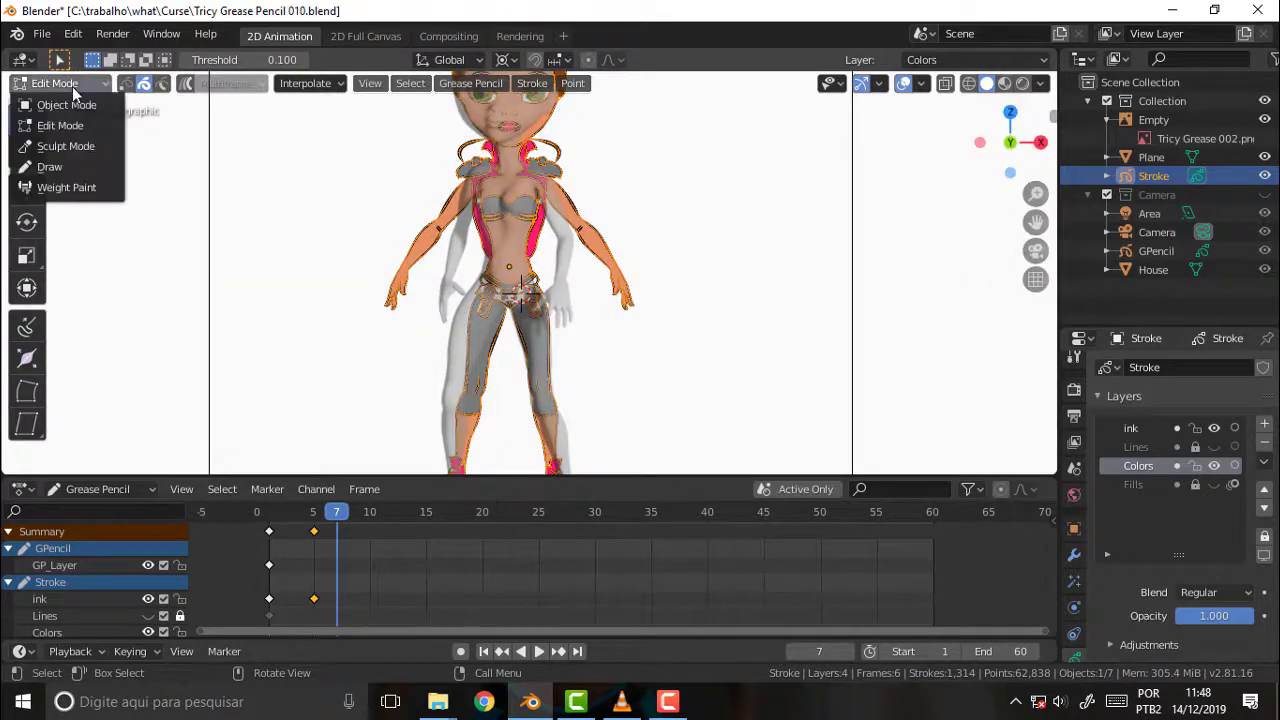
{"action": "left_click", "coordinate": [86, 150]}
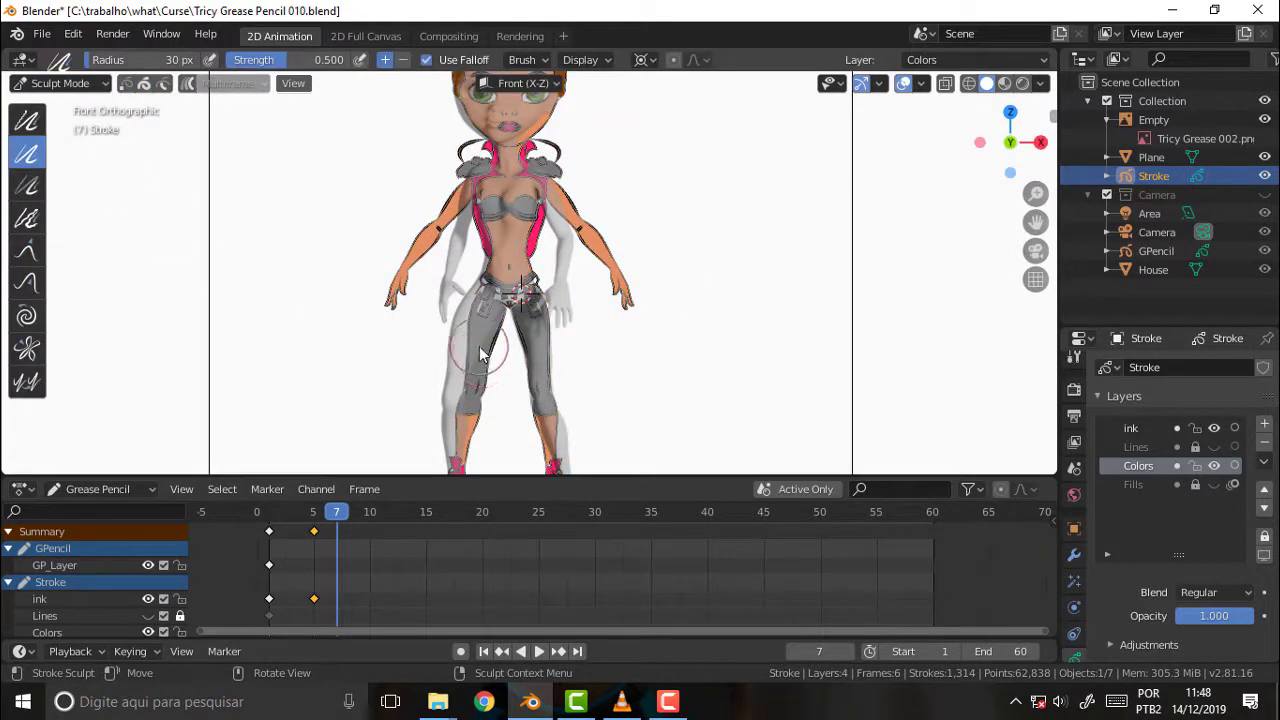
{"action": "left_click", "coordinate": [27, 283]}
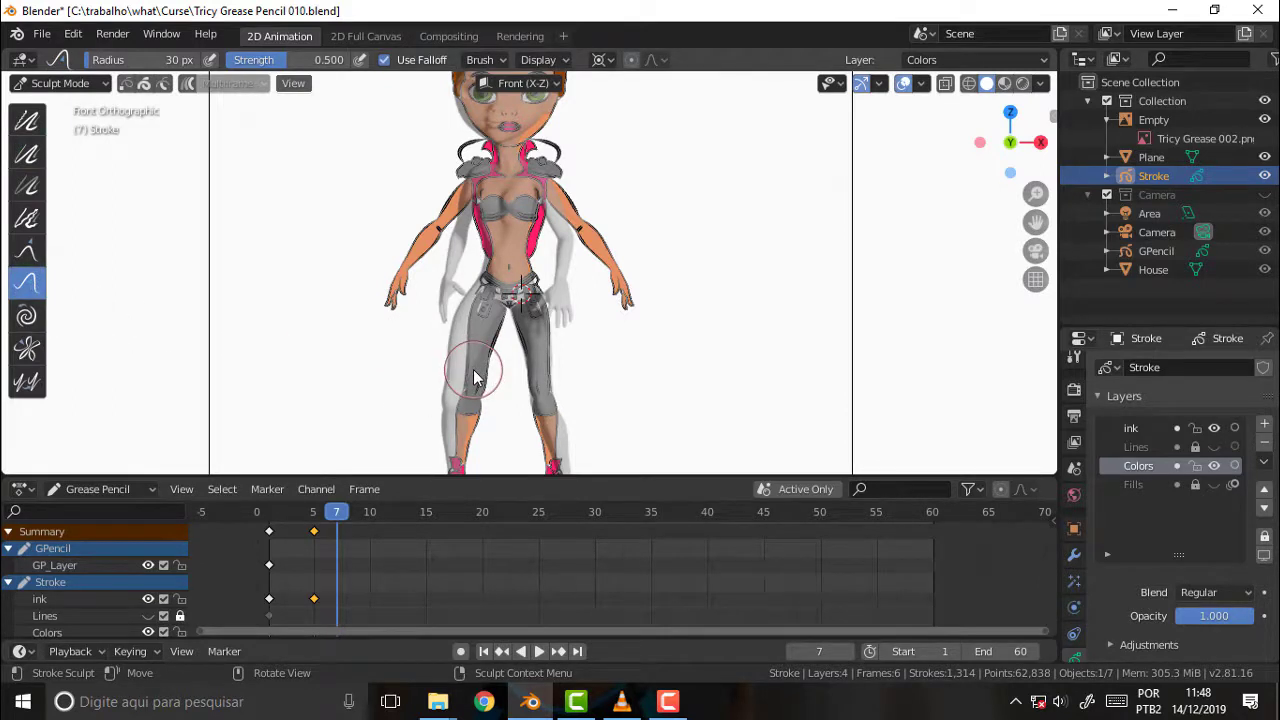
{"action": "key", "text": "f"}
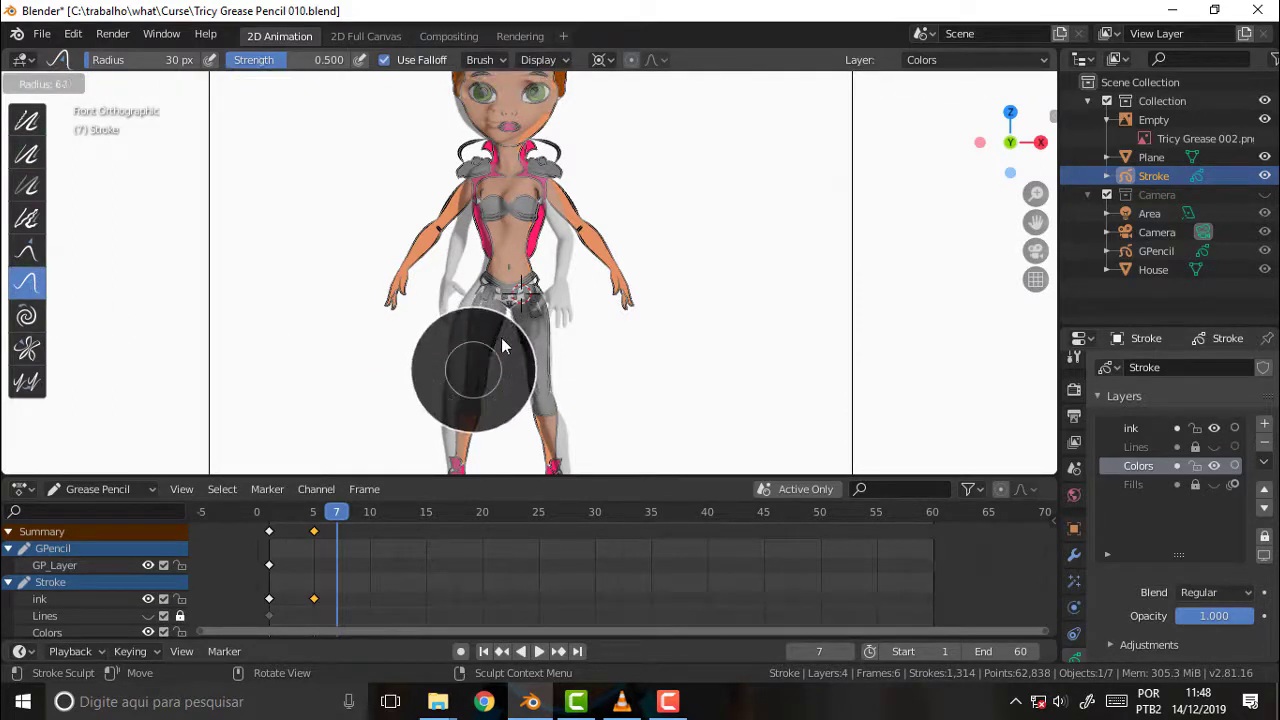
{"action": "left_click", "coordinate": [497, 350]}
{"action": "mouse_move", "coordinate": [486, 357]}
{"action": "left_mouse_down"}
{"action": "mouse_move", "coordinate": [447, 388]}
{"action": "mouse_move", "coordinate": [428, 380]}
{"action": "mouse_move", "coordinate": [462, 423]}
{"action": "mouse_move", "coordinate": [477, 351]}
{"action": "mouse_move", "coordinate": [457, 342]}
{"action": "mouse_move", "coordinate": [457, 357]}
{"action": "left_mouse_up"}
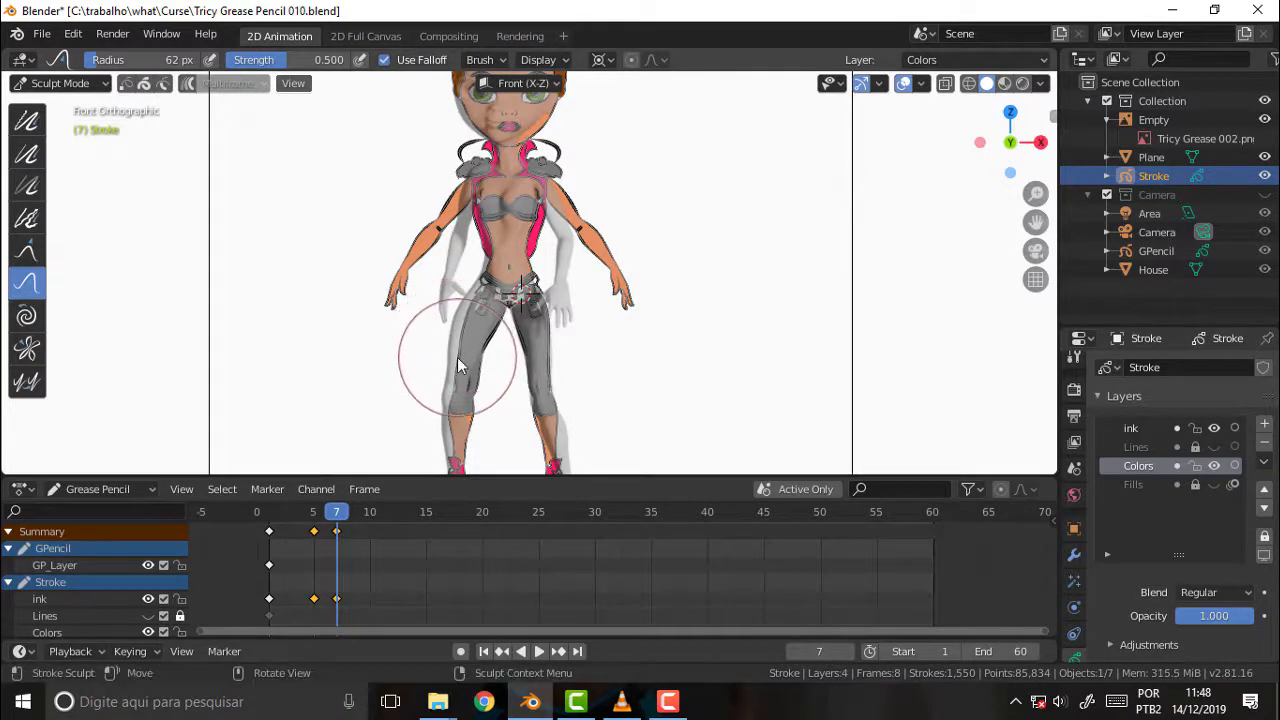
{"action": "key", "text": "ctrl+shift+space"}
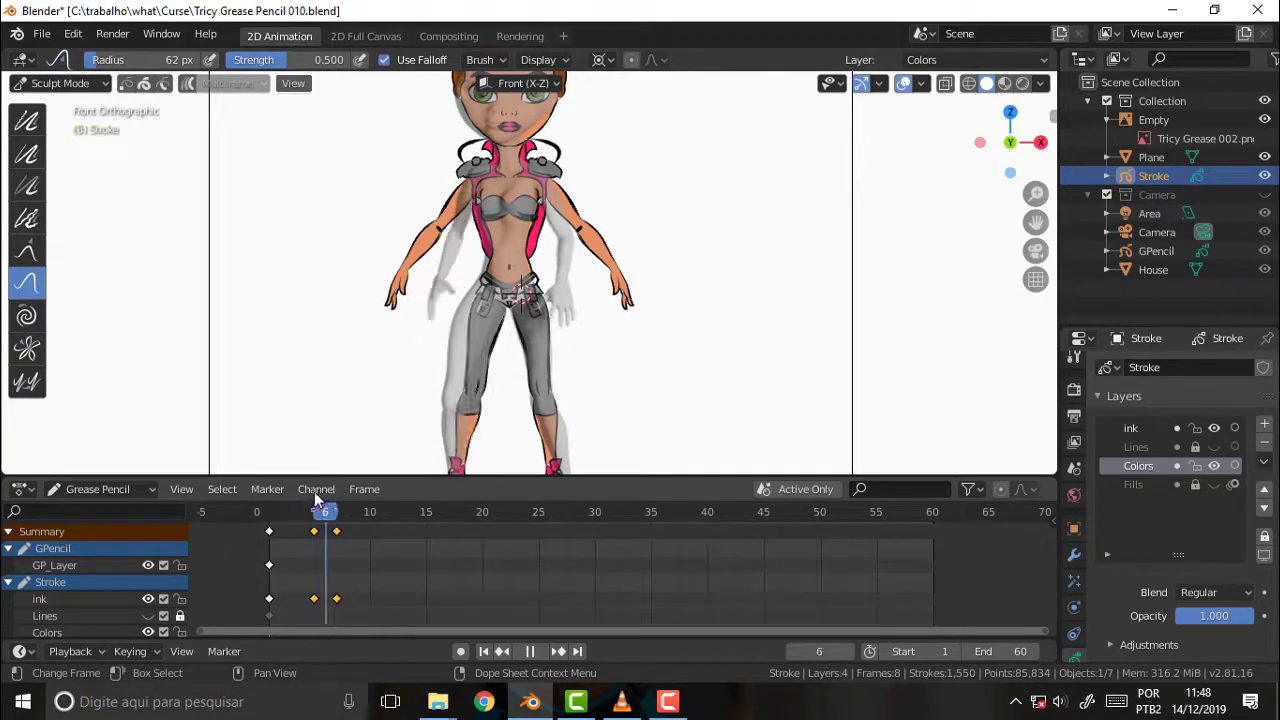
Stop playback and Push-sculpt the character's face and hair strokes slightly at frame 5
{"action": "key", "text": "space"}
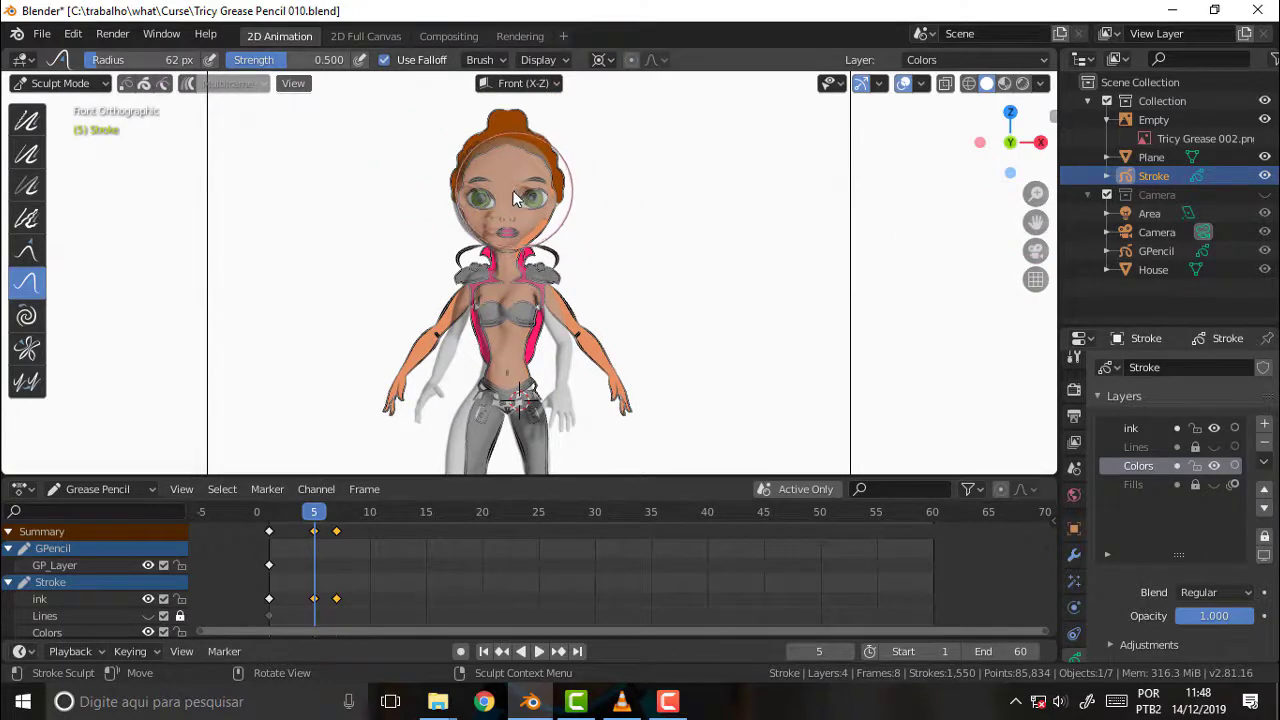
{"action": "left_click_drag", "start_coordinate": [514, 197], "coordinate": [509, 201]}
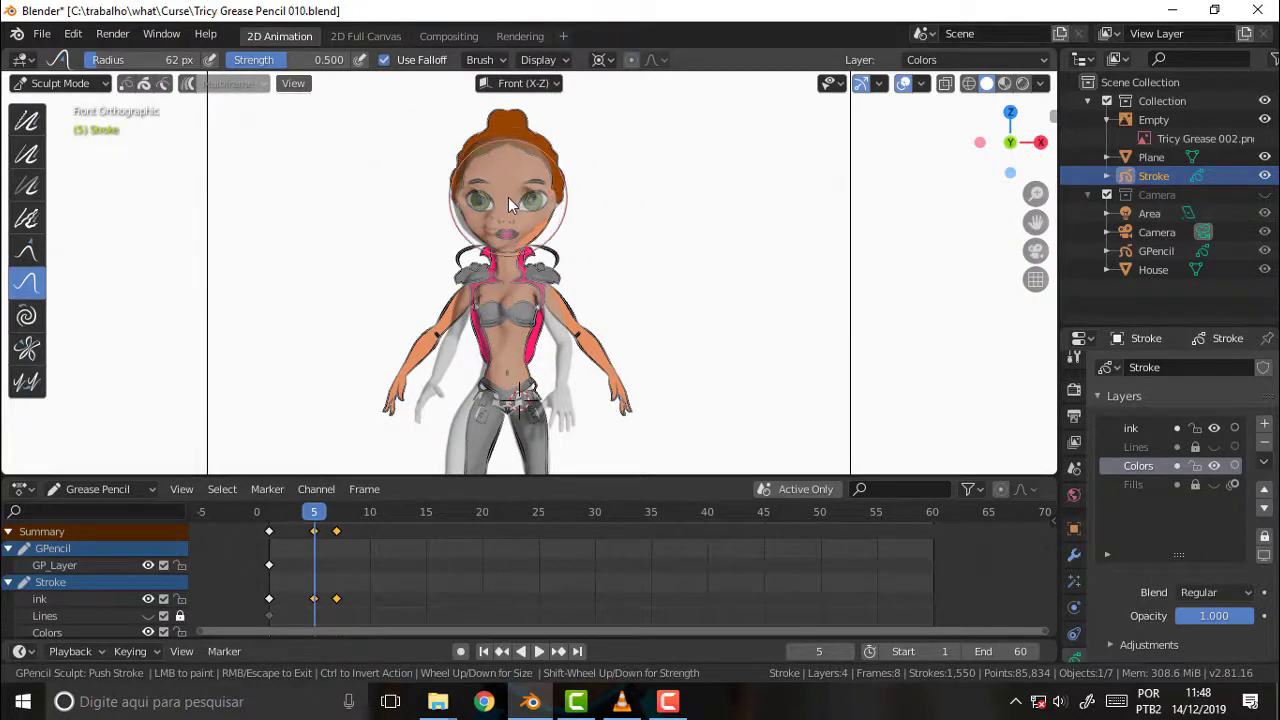
{"action": "left_click_drag", "start_coordinate": [508, 197], "coordinate": [568, 184]}
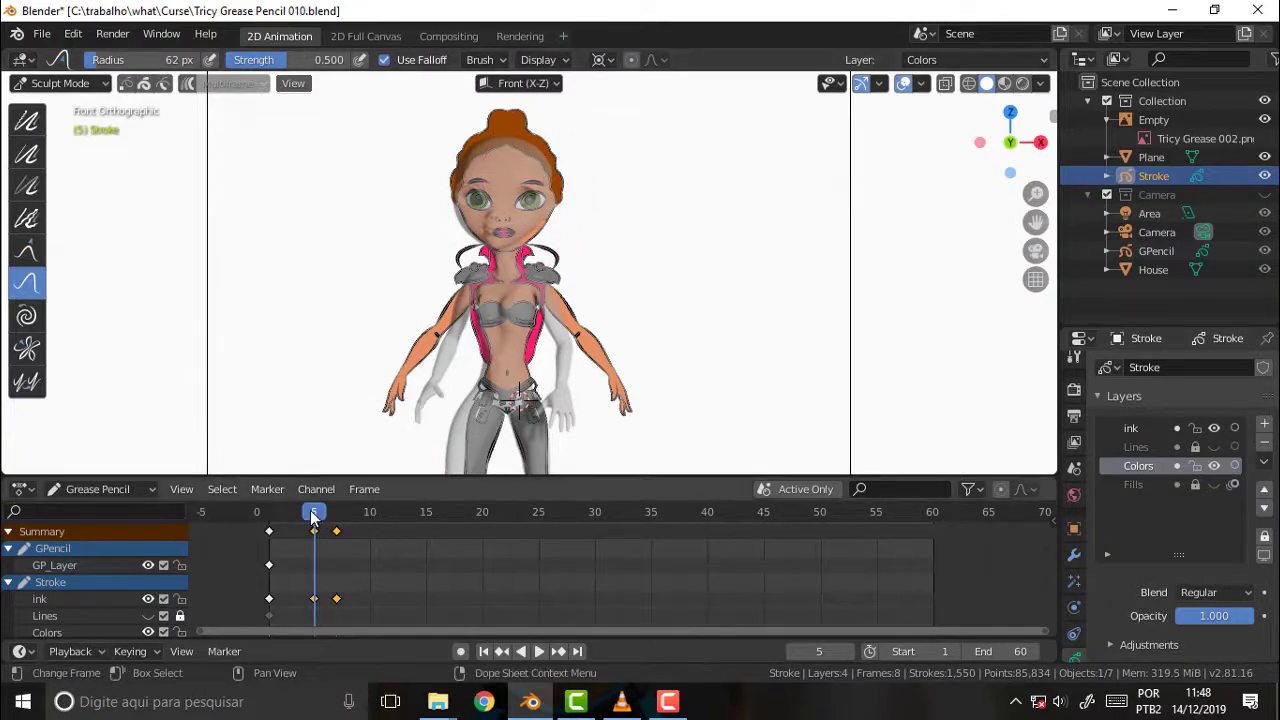
Duplicate the frame-5 keyframes in the Dope Sheet, place the copy at frame 7, and play it
{"action": "mouse_move", "coordinate": [313, 515]}
{"action": "left_mouse_down"}
{"action": "mouse_move", "coordinate": [257, 512]}
{"action": "mouse_move", "coordinate": [401, 486]}
{"action": "mouse_move", "coordinate": [274, 500]}
{"action": "mouse_move", "coordinate": [340, 490]}
{"action": "left_mouse_up"}
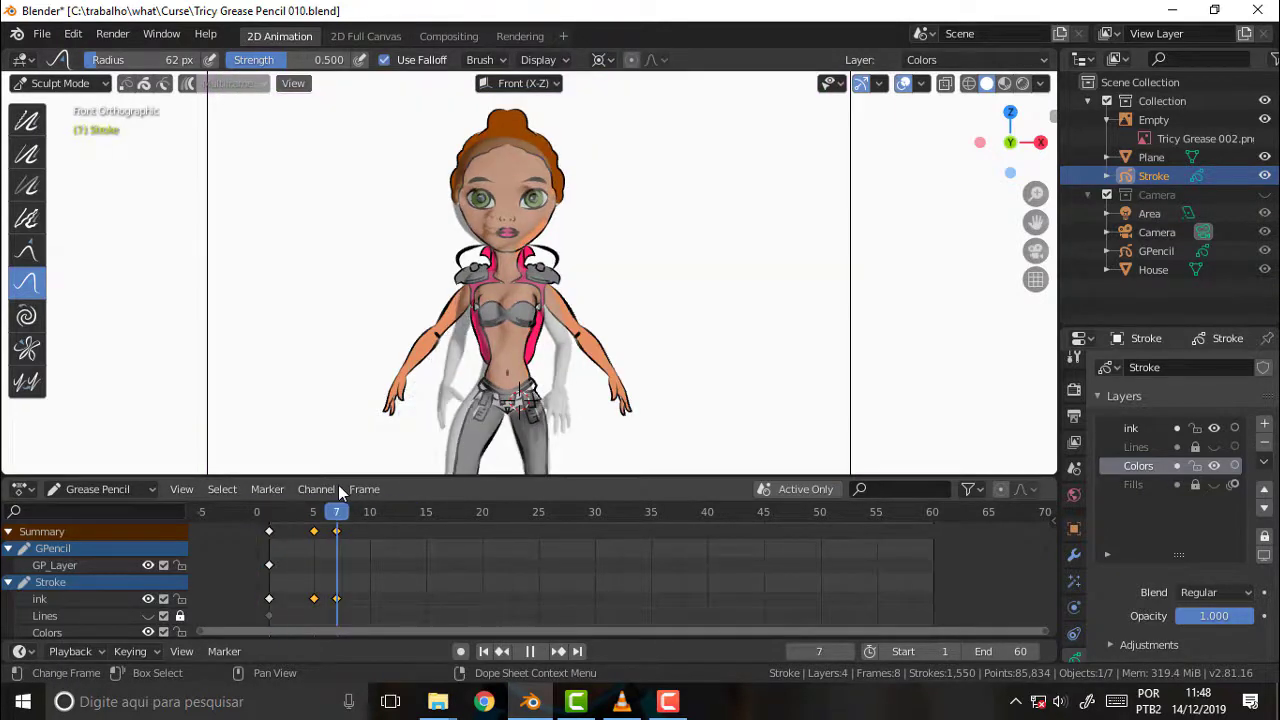
{"action": "key", "text": "Escape"}
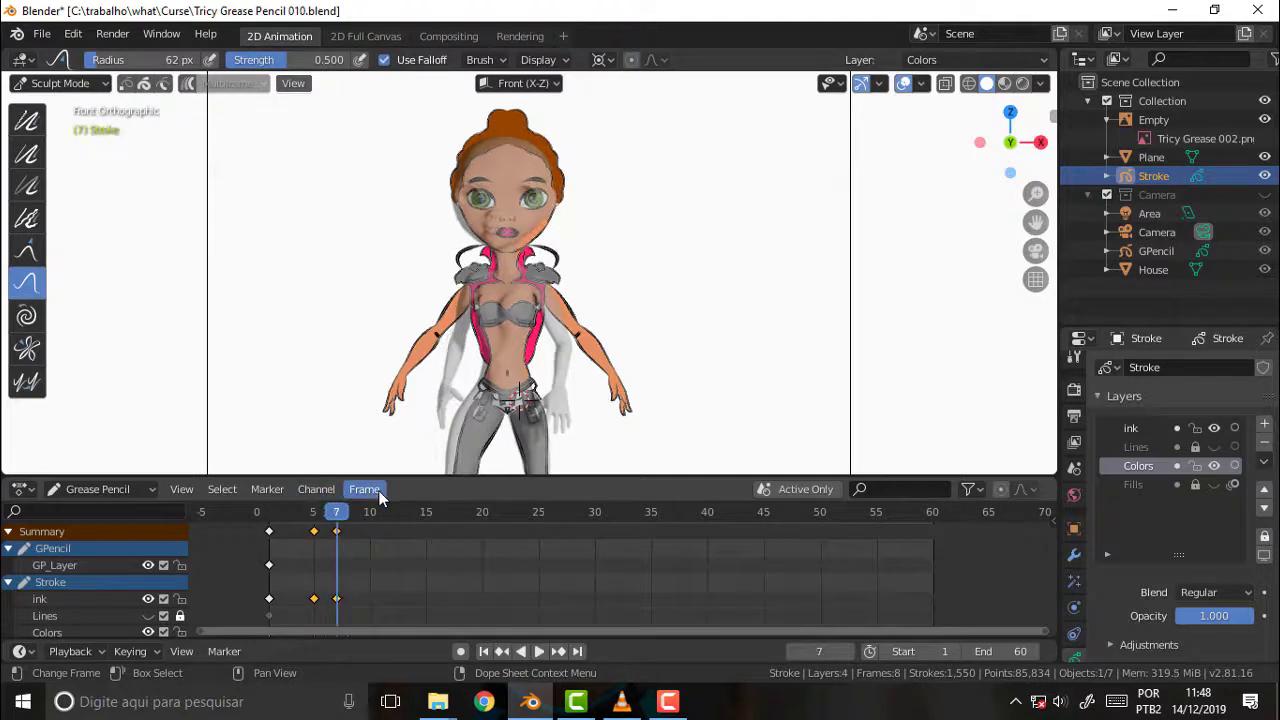
{"action": "left_click_drag", "start_coordinate": [335, 519], "coordinate": [316, 545]}
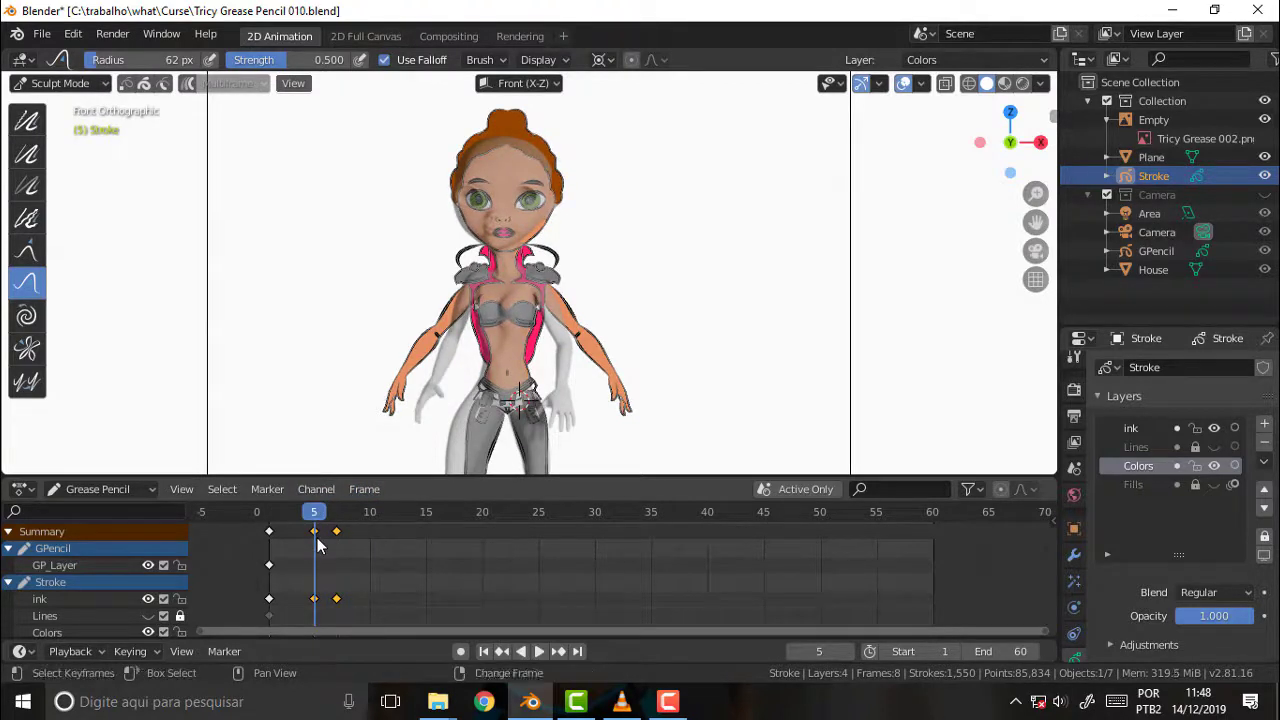
{"action": "key", "text": "shift+d"}
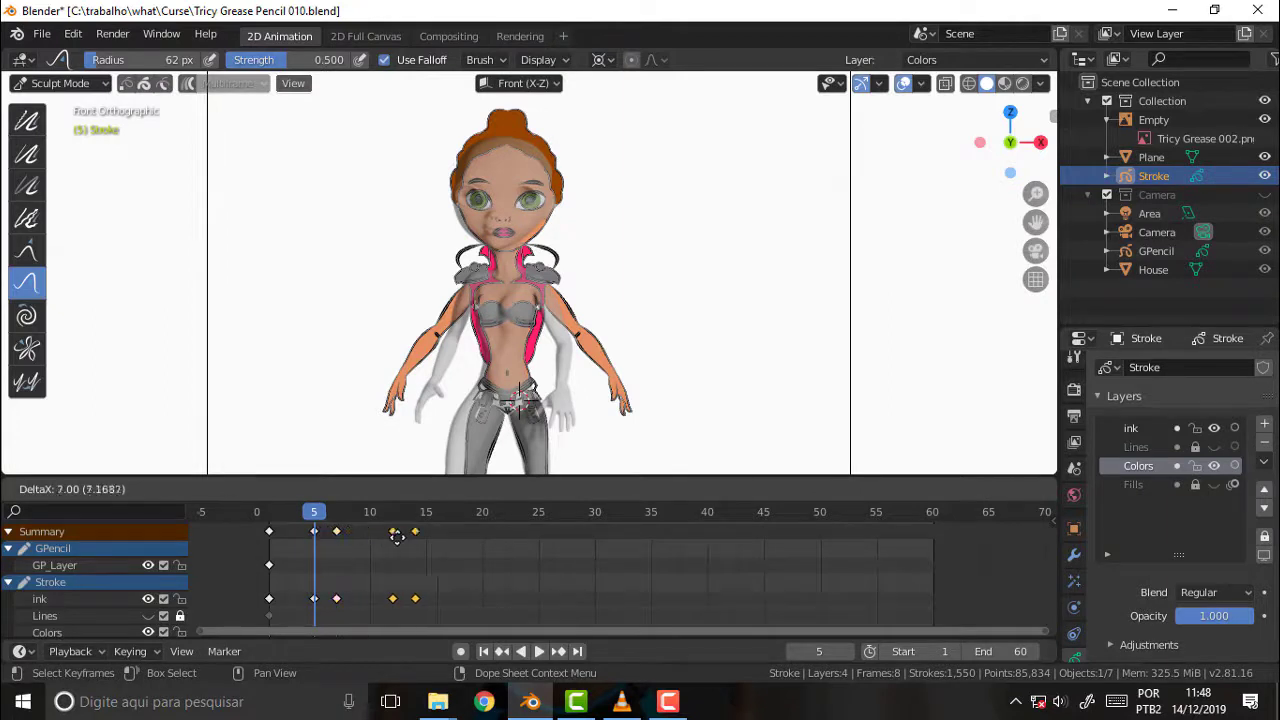
{"action": "key", "text": "Escape"}
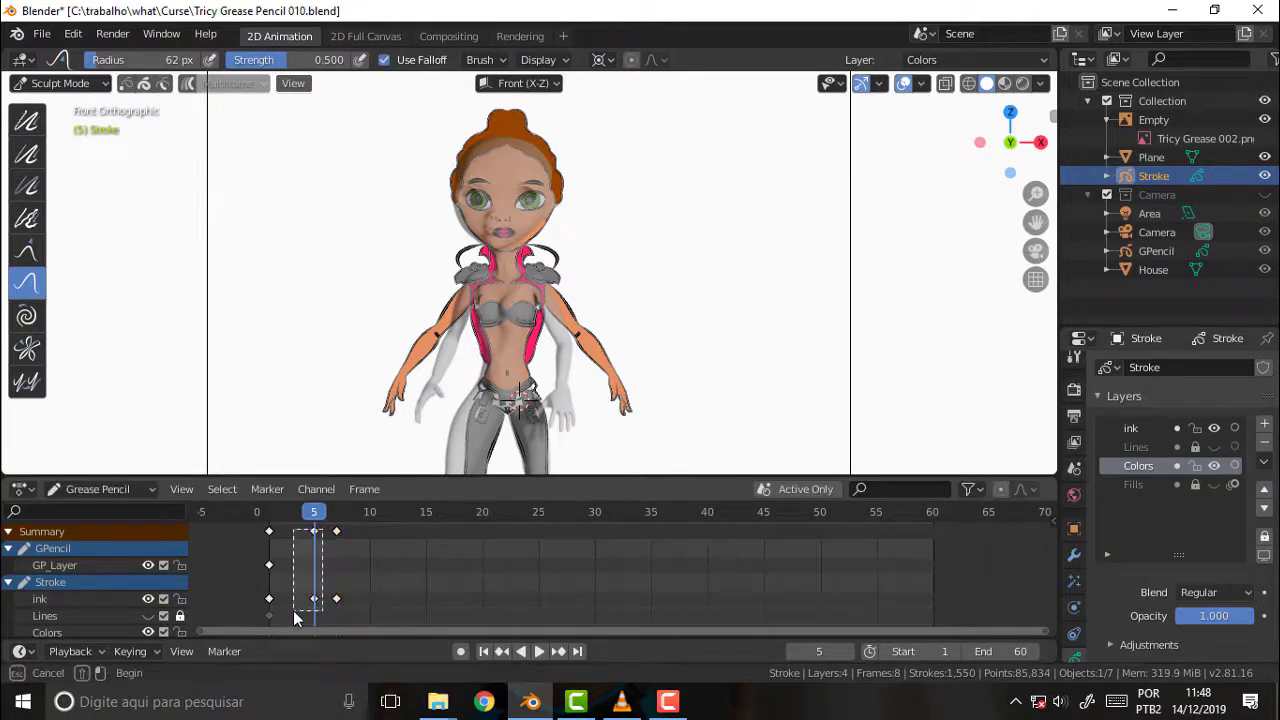
{"action": "left_click_drag", "start_coordinate": [322, 530], "coordinate": [292, 626]}
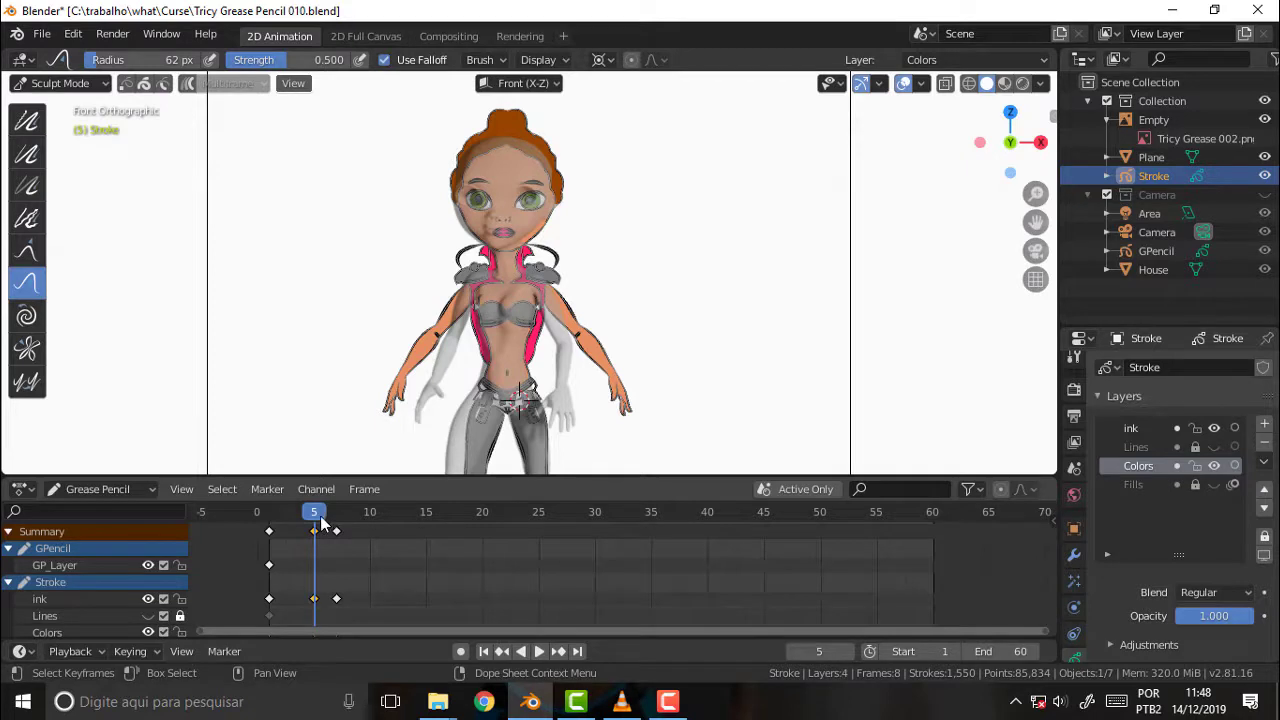
{"action": "key", "text": "shift+d"}
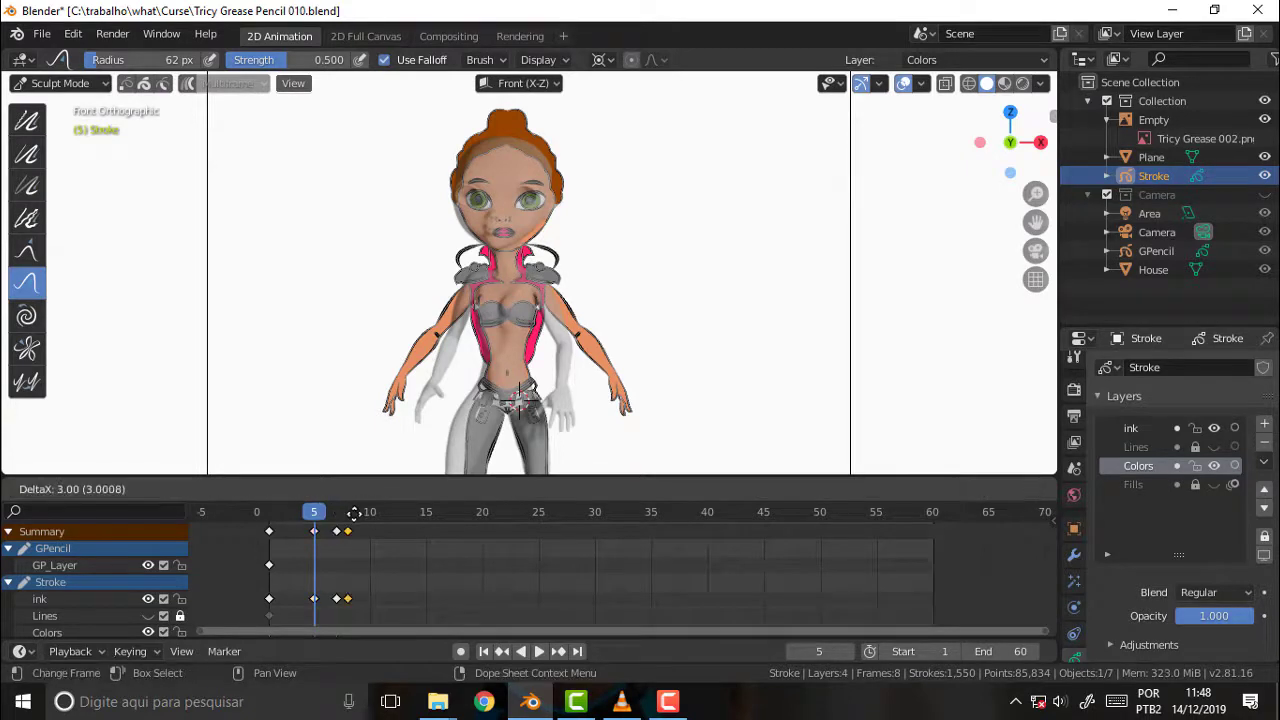
{"action": "left_click", "coordinate": [345, 518]}
{"action": "key", "text": "space"}
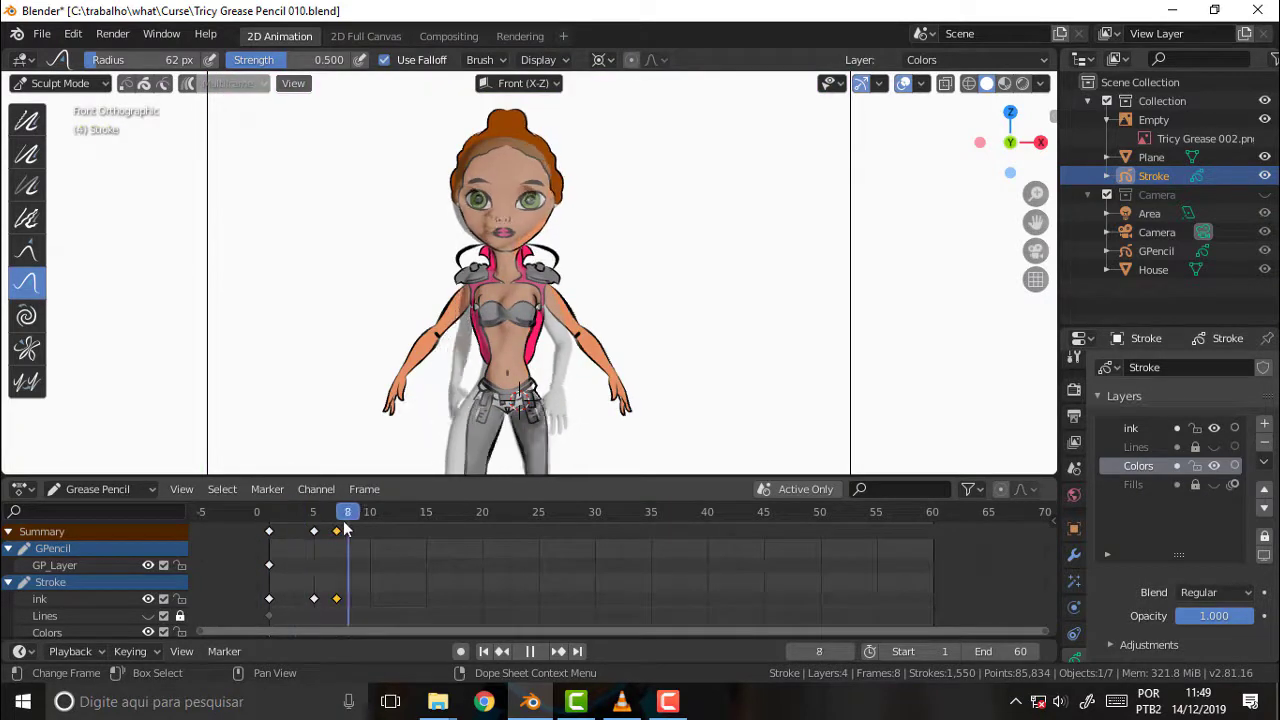
Pan to bring the character's legs and shoes into view, then replay and scrub the animation
{"action": "key", "text": "space"}
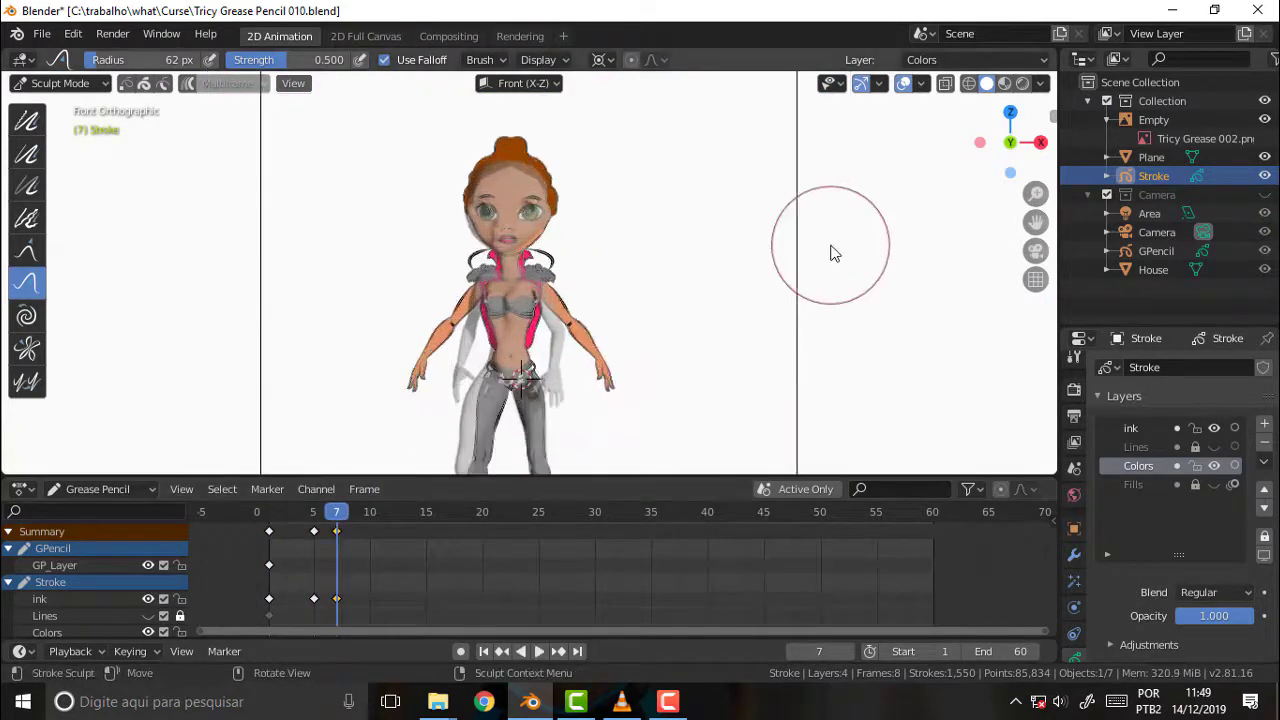
{"action": "left_click_drag", "start_coordinate": [1035, 222], "coordinate": [1035, 115]}
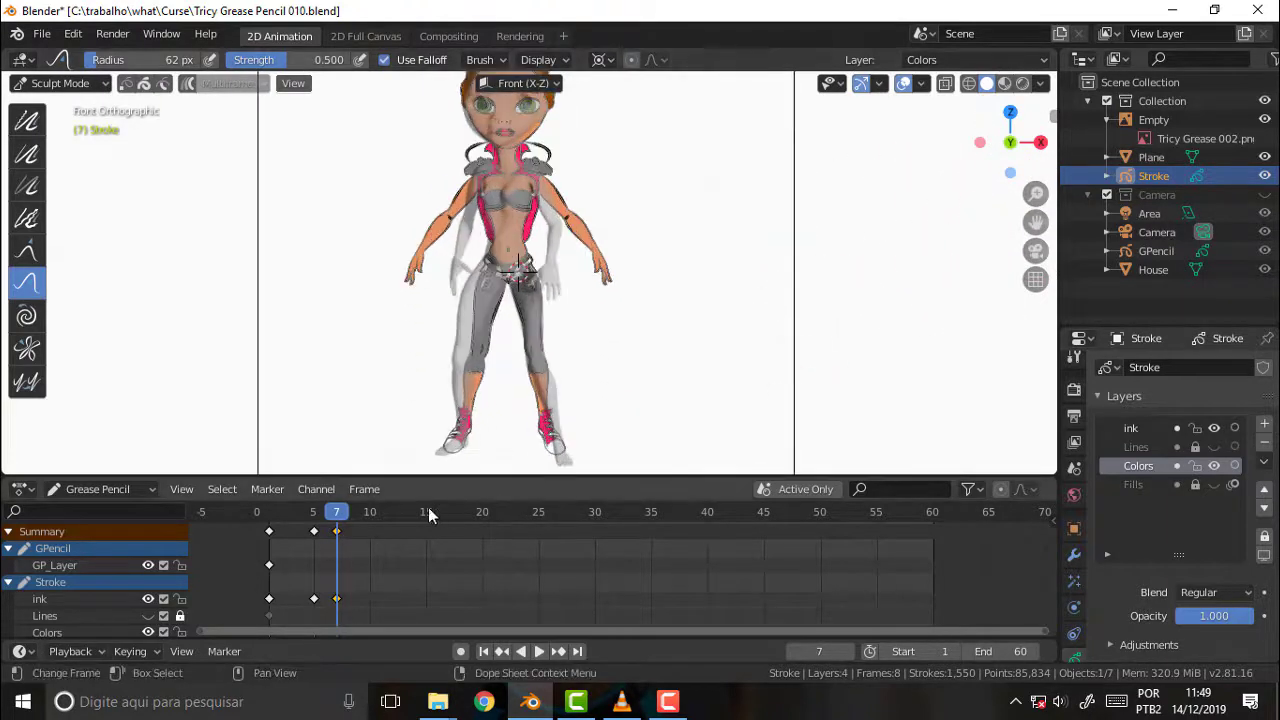
{"action": "key", "text": "space"}
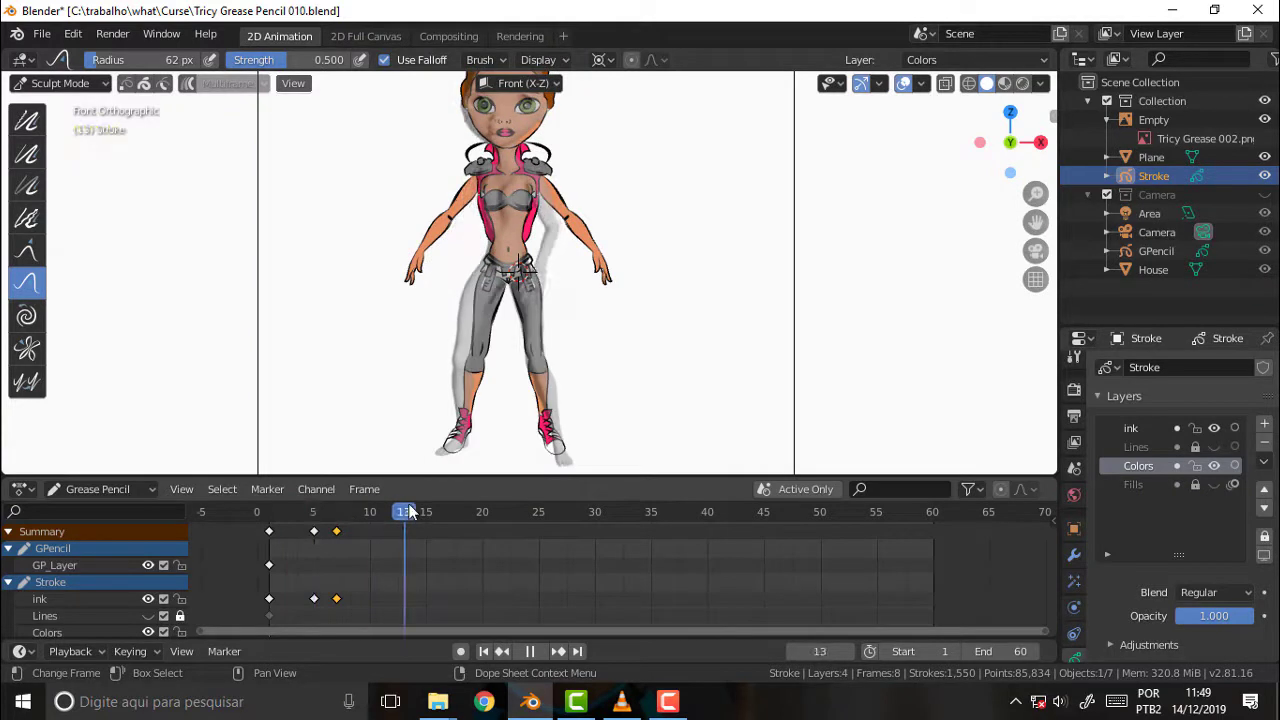
{"action": "key", "text": "space"}
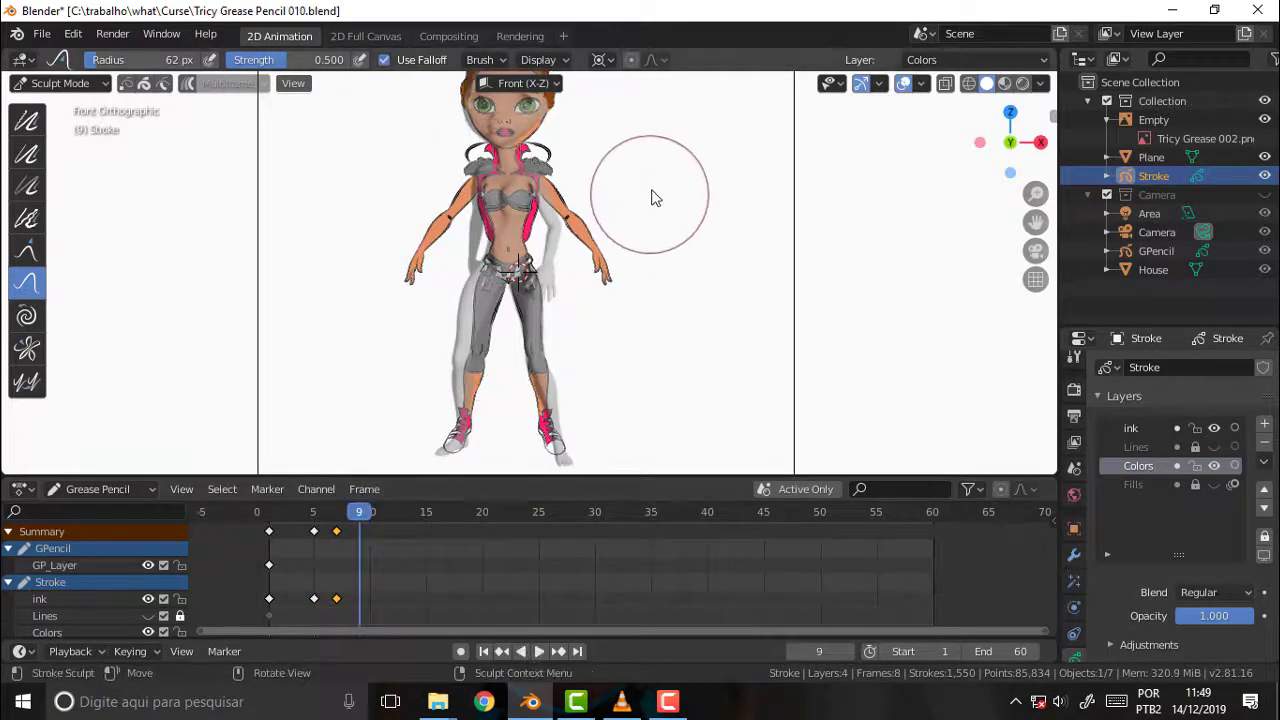
{"action": "scroll", "coordinate": [640, 145], "scroll_direction": "down", "scroll_amount": 4}
{"action": "scroll", "coordinate": [643, 152], "scroll_direction": "up", "scroll_amount": 3}
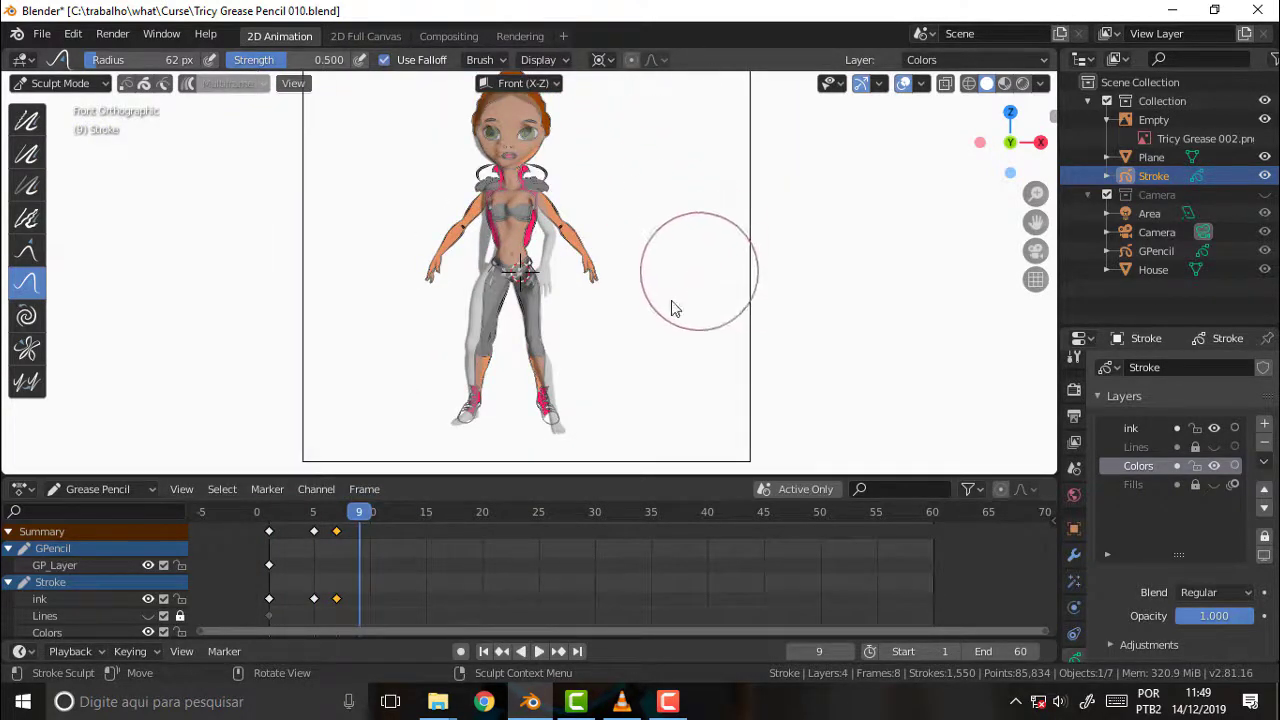
{"action": "mouse_move", "coordinate": [362, 515]}
{"action": "left_mouse_down"}
{"action": "mouse_move", "coordinate": [256, 515]}
{"action": "mouse_move", "coordinate": [347, 515]}
{"action": "left_mouse_up"}
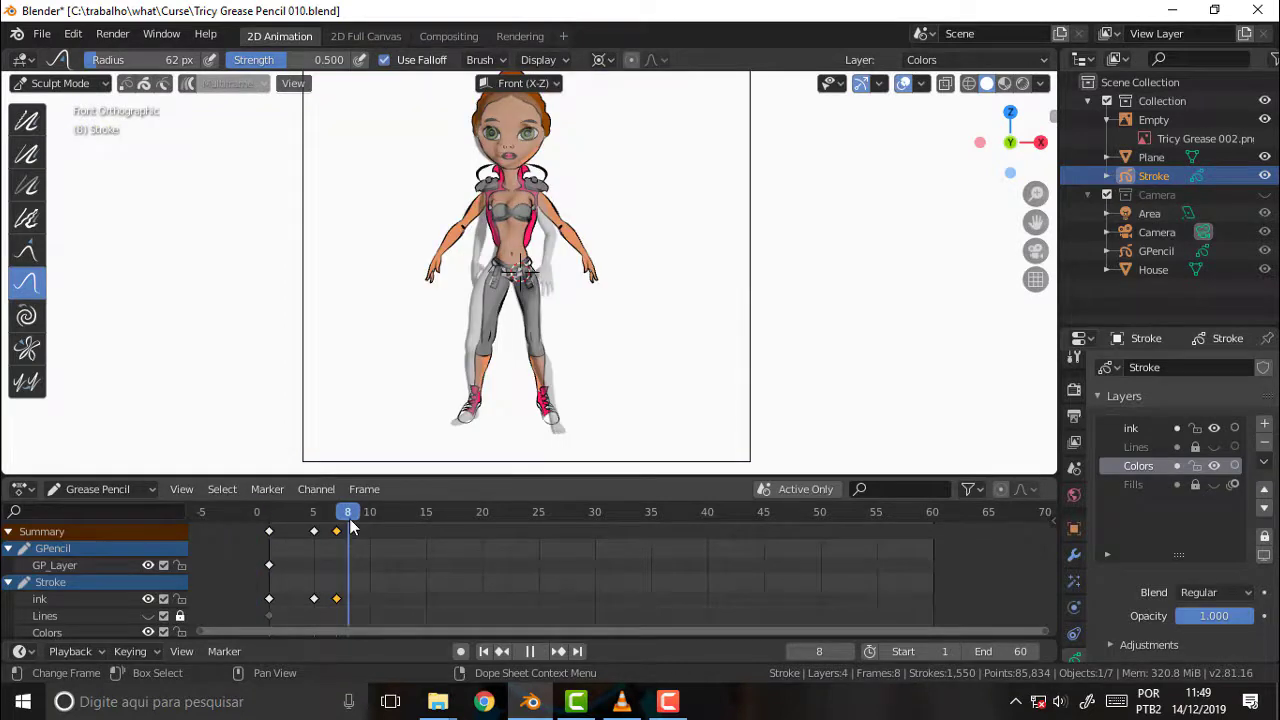
{"action": "left_click", "coordinate": [668, 703]}
{"action": "left_click", "coordinate": [668, 703]}
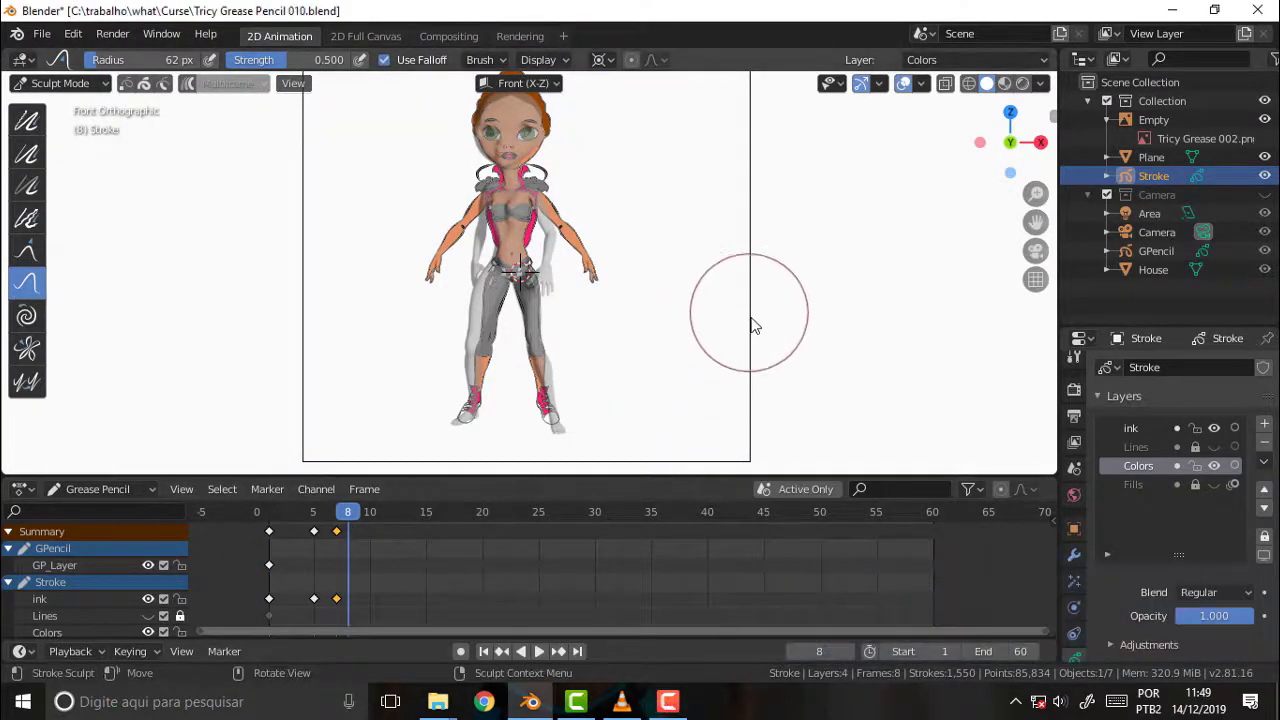
{"action": "key", "text": "space"}
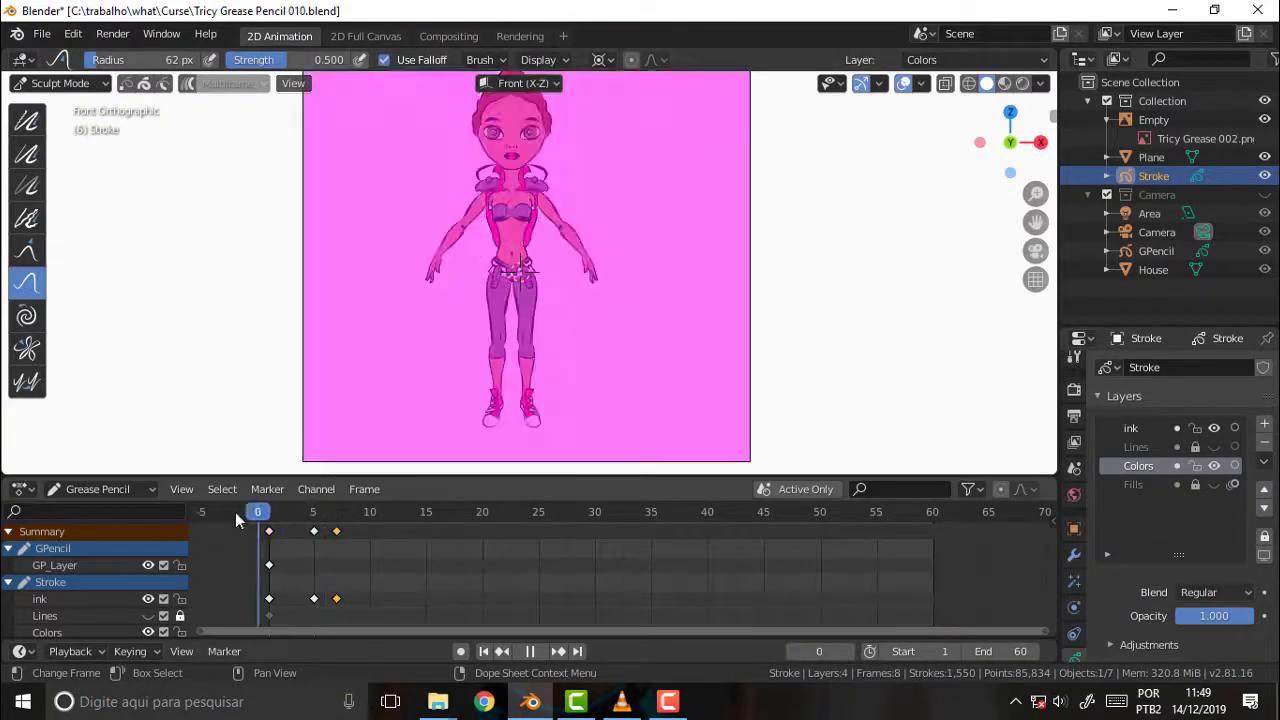
{"action": "key", "text": "space"}
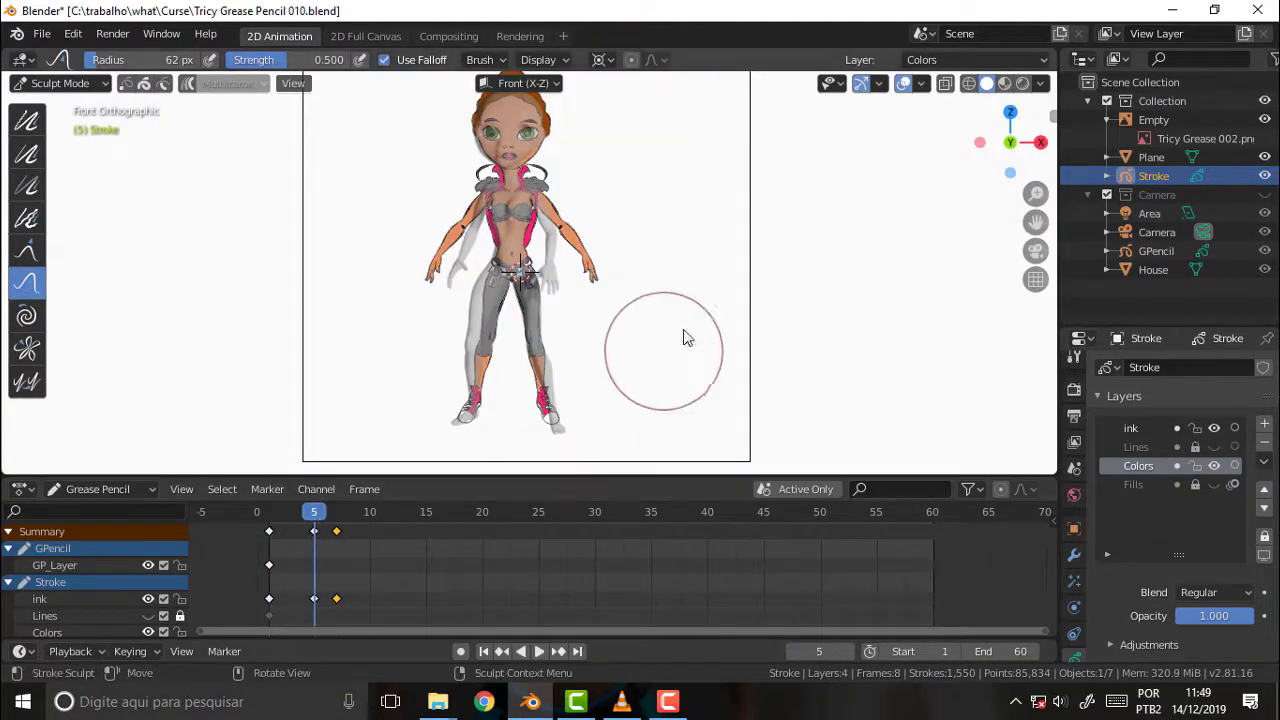
Switch to perspective view, orbit to see the character on the floor, and scrub to frame 12
{"action": "key", "text": "KP_5"}
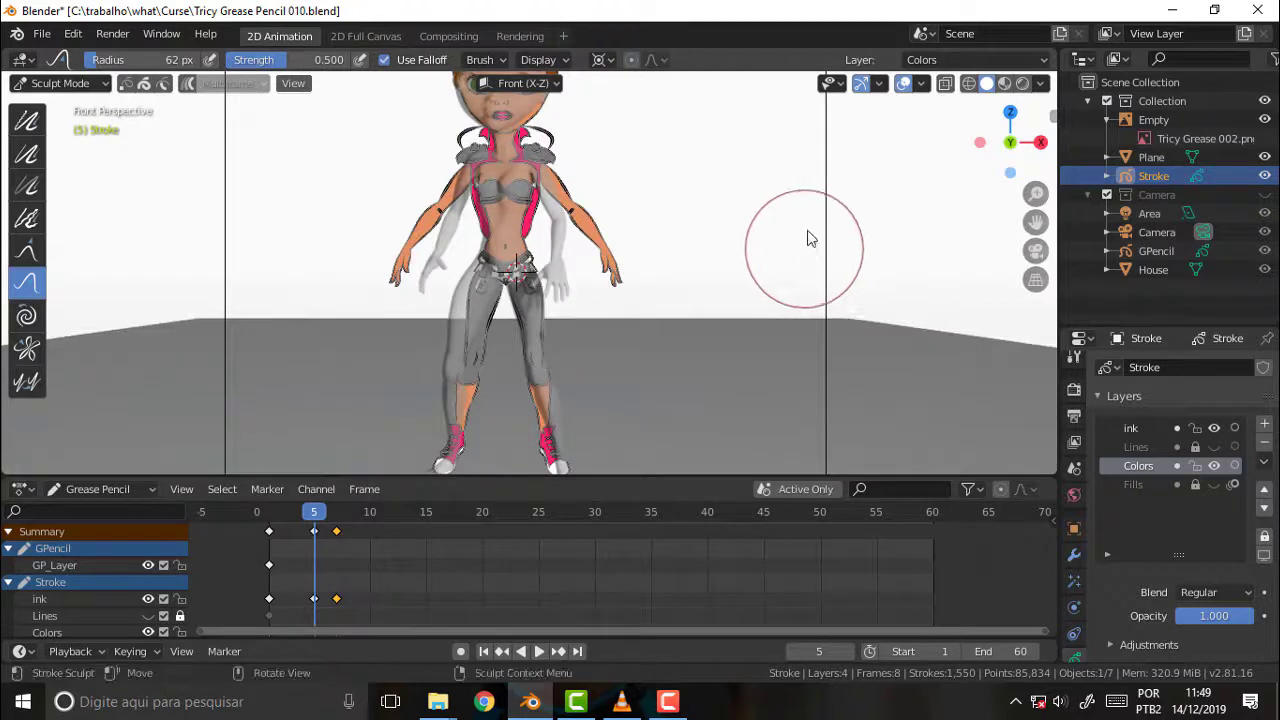
{"action": "scroll", "coordinate": [810, 237], "scroll_direction": "down", "scroll_amount": 5}
{"action": "scroll", "coordinate": [815, 229], "scroll_direction": "up", "scroll_amount": 3}
{"action": "mouse_move", "coordinate": [815, 229]}
{"action": "middle_mouse_down"}
{"action": "mouse_move", "coordinate": [763, 266]}
{"action": "mouse_move", "coordinate": [808, 229]}
{"action": "middle_mouse_up"}
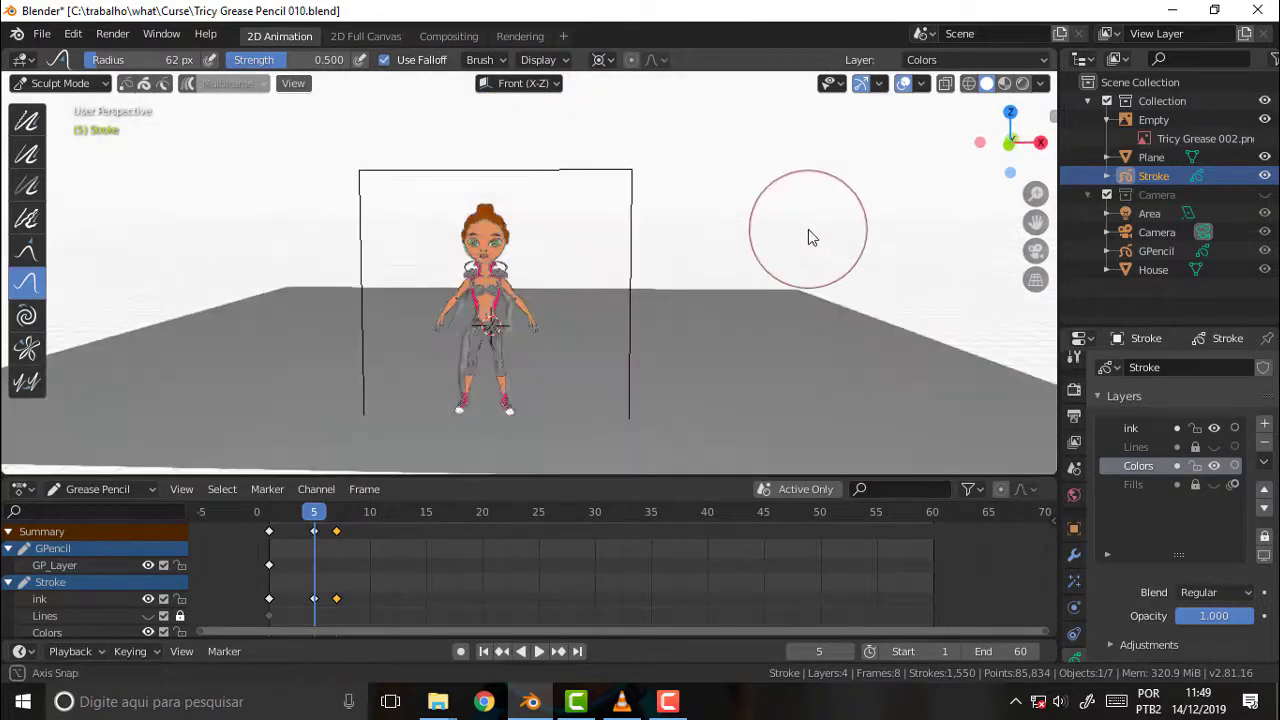
{"action": "mouse_move", "coordinate": [312, 513]}
{"action": "left_mouse_down"}
{"action": "mouse_move", "coordinate": [280, 515]}
{"action": "mouse_move", "coordinate": [397, 515]}
{"action": "left_mouse_up"}
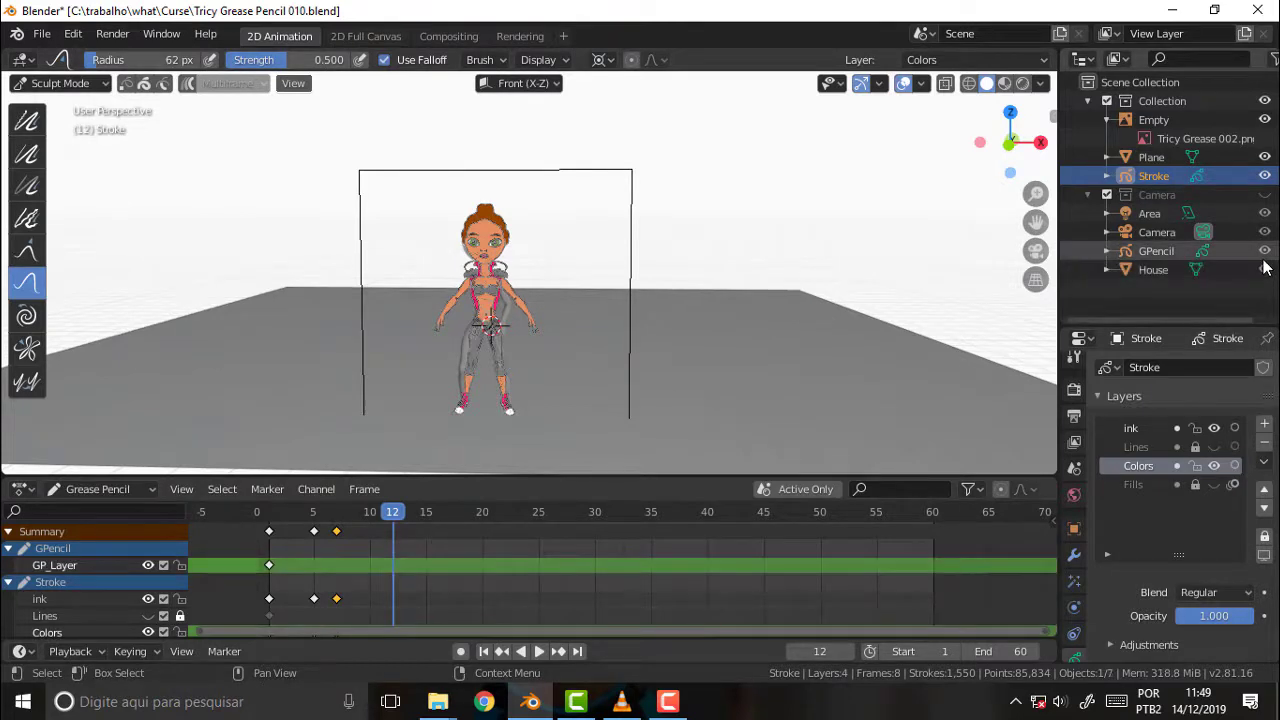
Show the Camera collection with the house, then replay the animation through the scene camera, stopping at frame 7
{"action": "left_click", "coordinate": [1265, 196]}
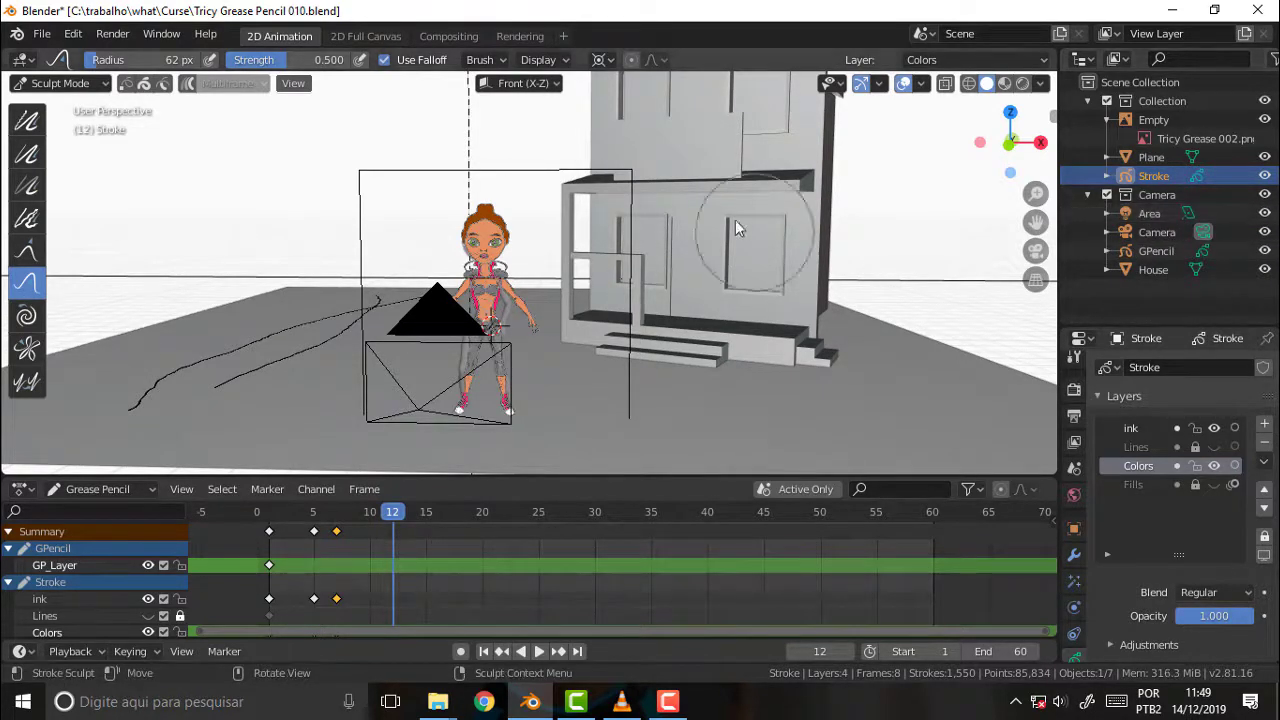
{"action": "key", "text": "KP_0"}
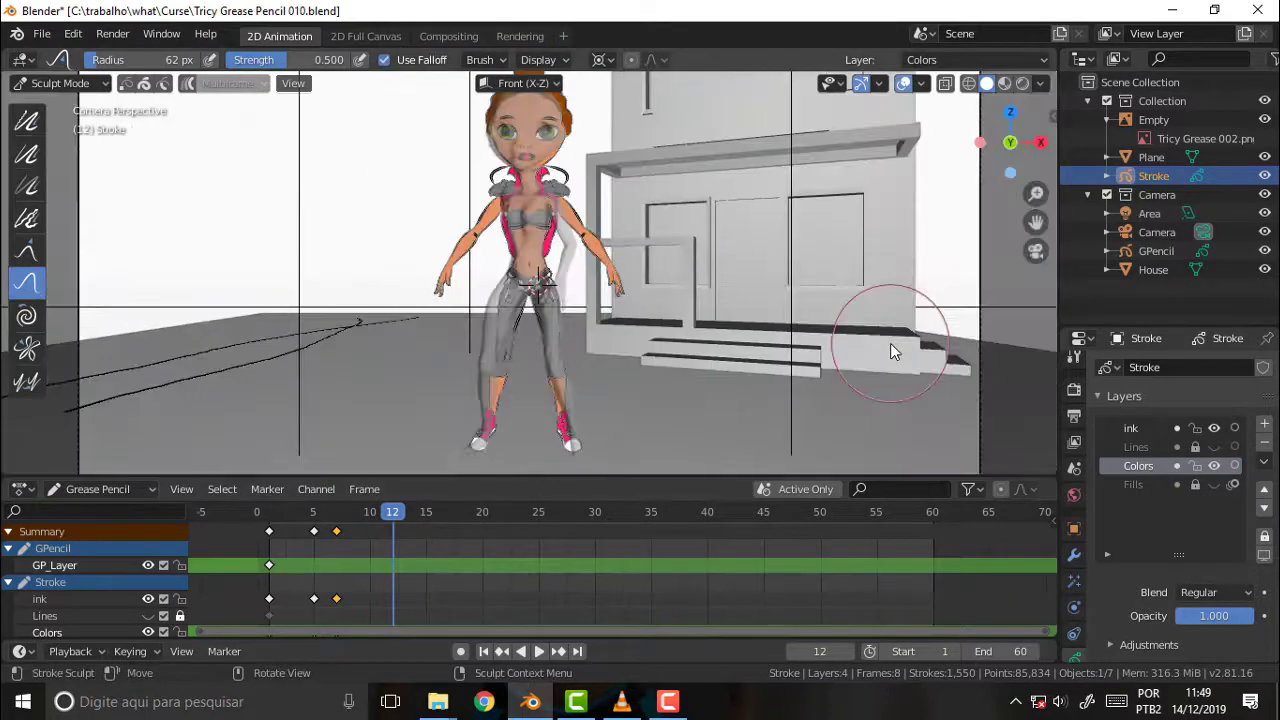
{"action": "left_click_drag", "start_coordinate": [398, 518], "coordinate": [330, 512]}
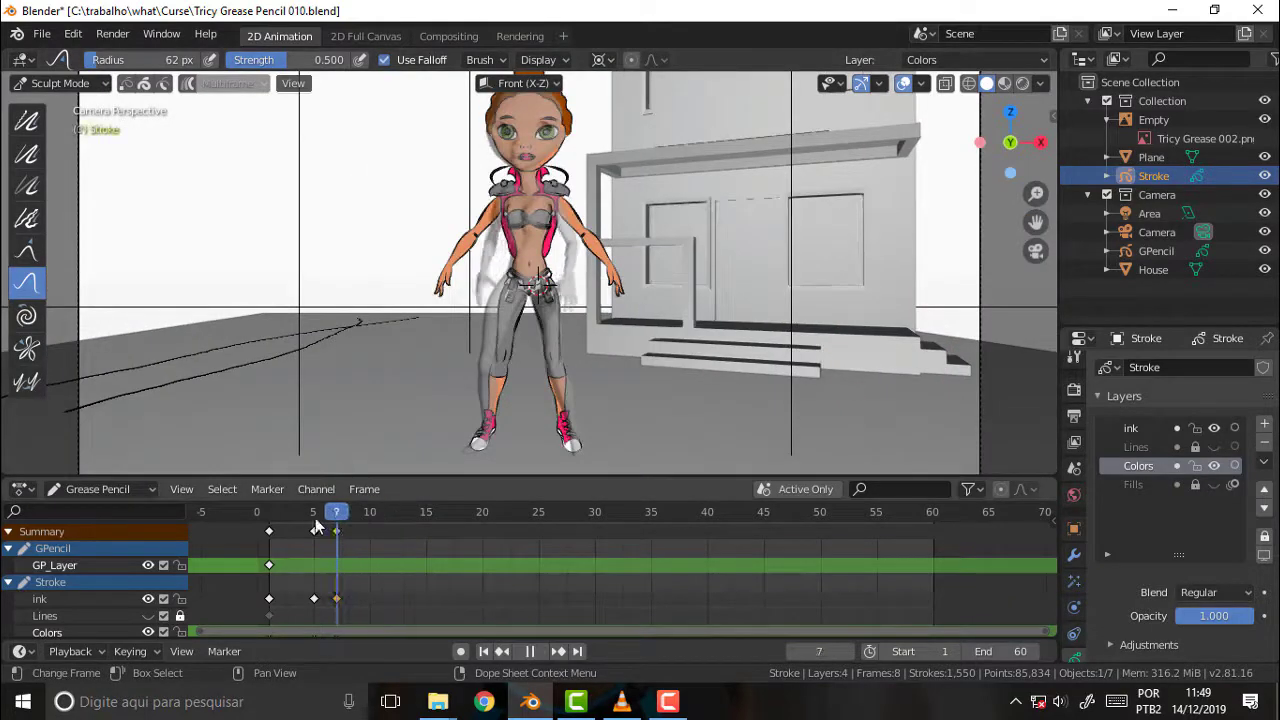
{"action": "key", "text": "space"}
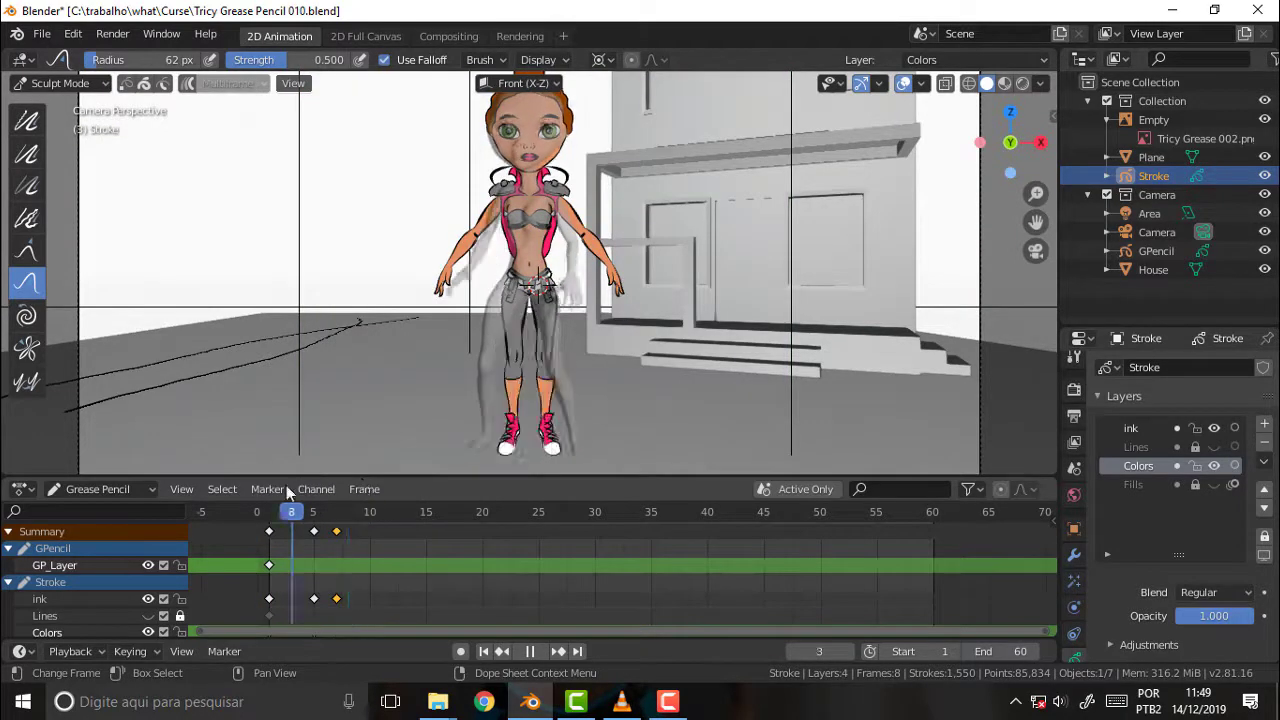
{"action": "key", "text": "Escape"}
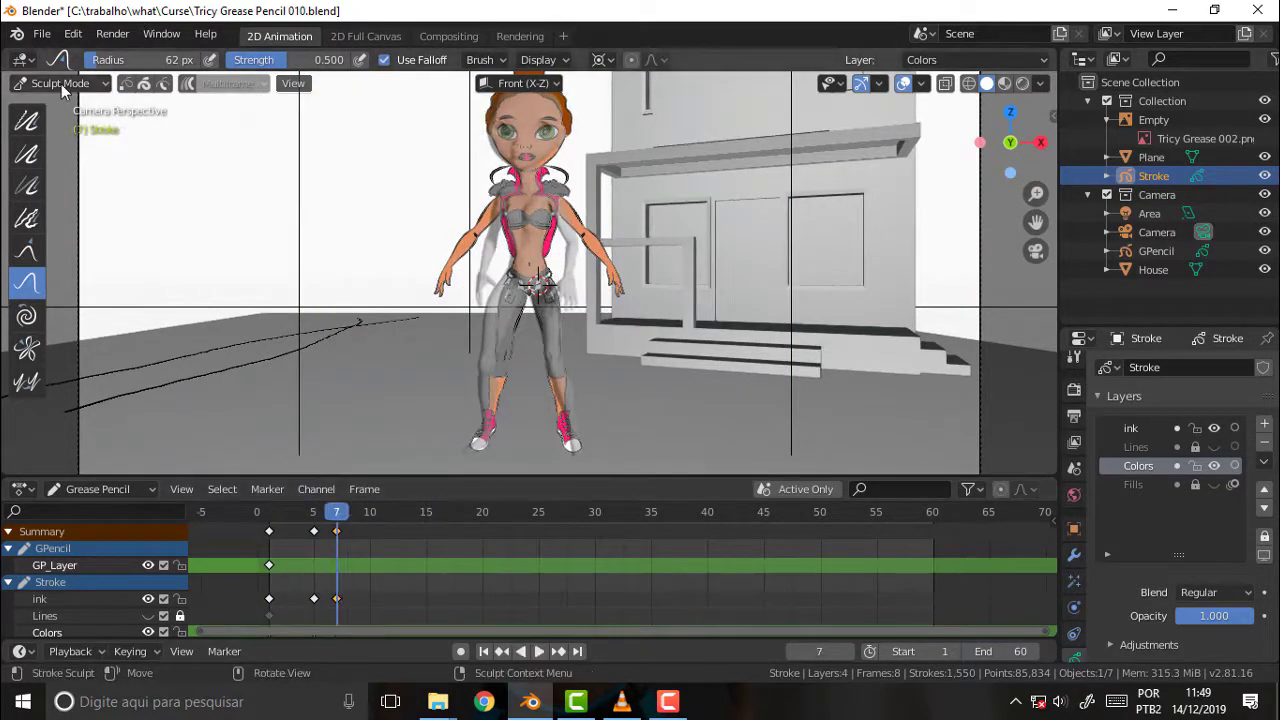
{"action": "left_click", "coordinate": [61, 84]}
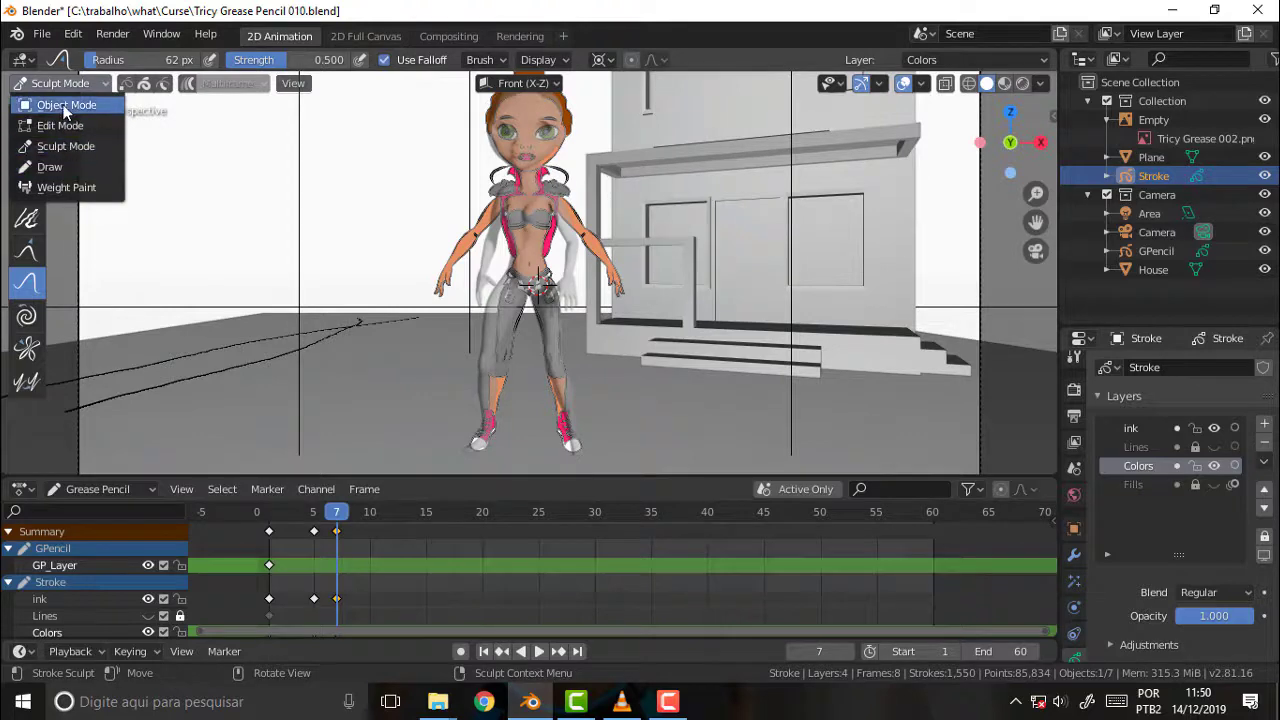
Switch the character from Sculpt Mode through Object Mode into Draw mode
{"action": "left_click", "coordinate": [66, 105]}
{"action": "left_click", "coordinate": [62, 83]}
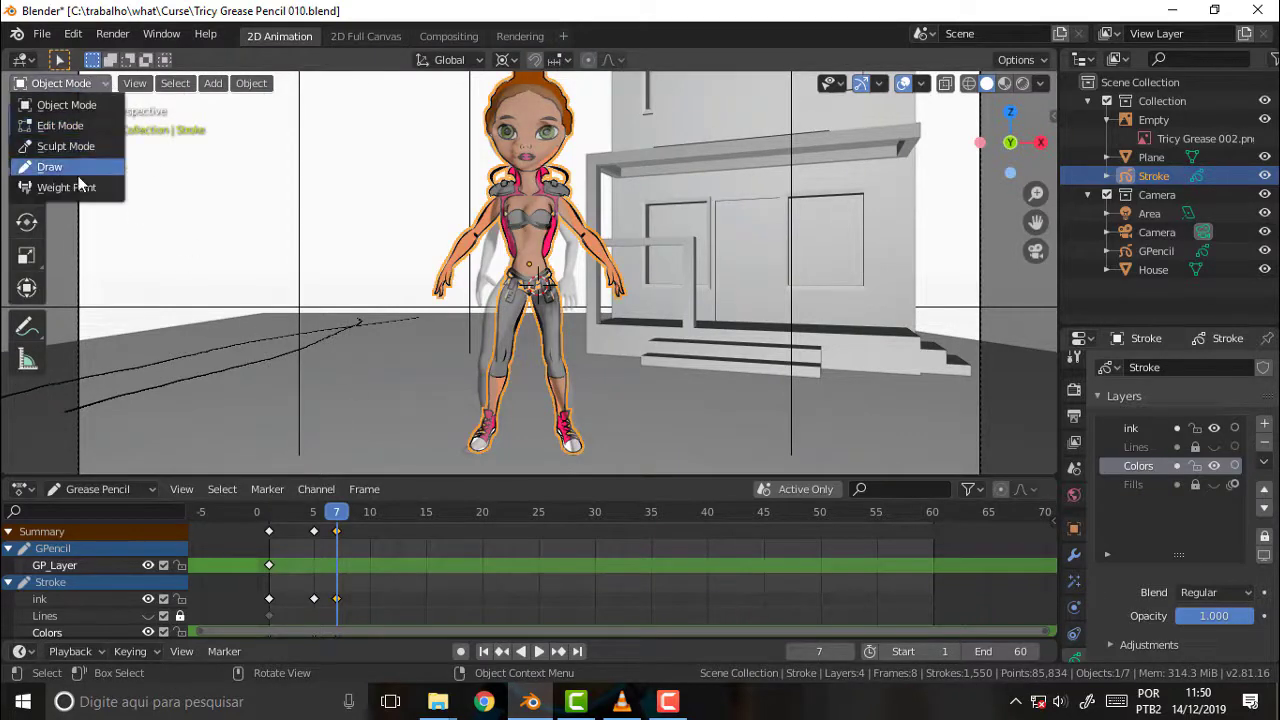
{"action": "left_click", "coordinate": [50, 167]}
Play the animation and scrub the playhead through the early frames
{"action": "key", "text": "space"}
{"action": "left_click", "coordinate": [233, 512]}
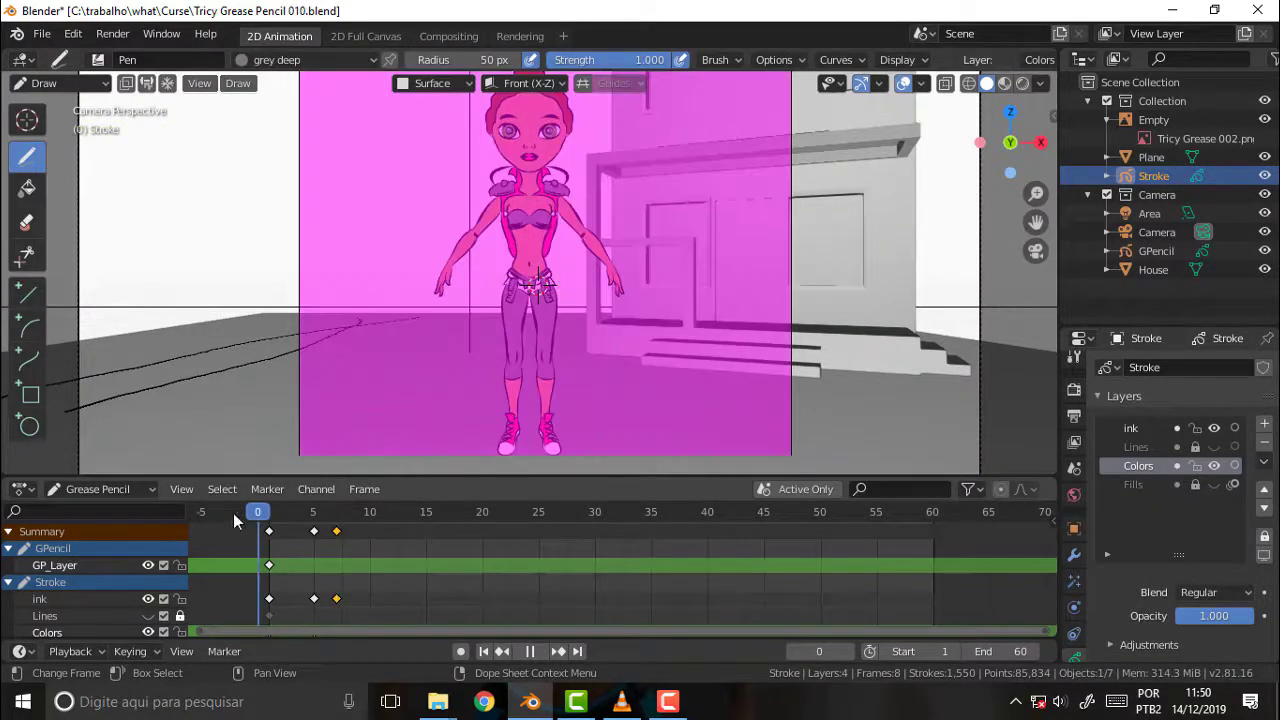
{"action": "left_click", "coordinate": [239, 508]}
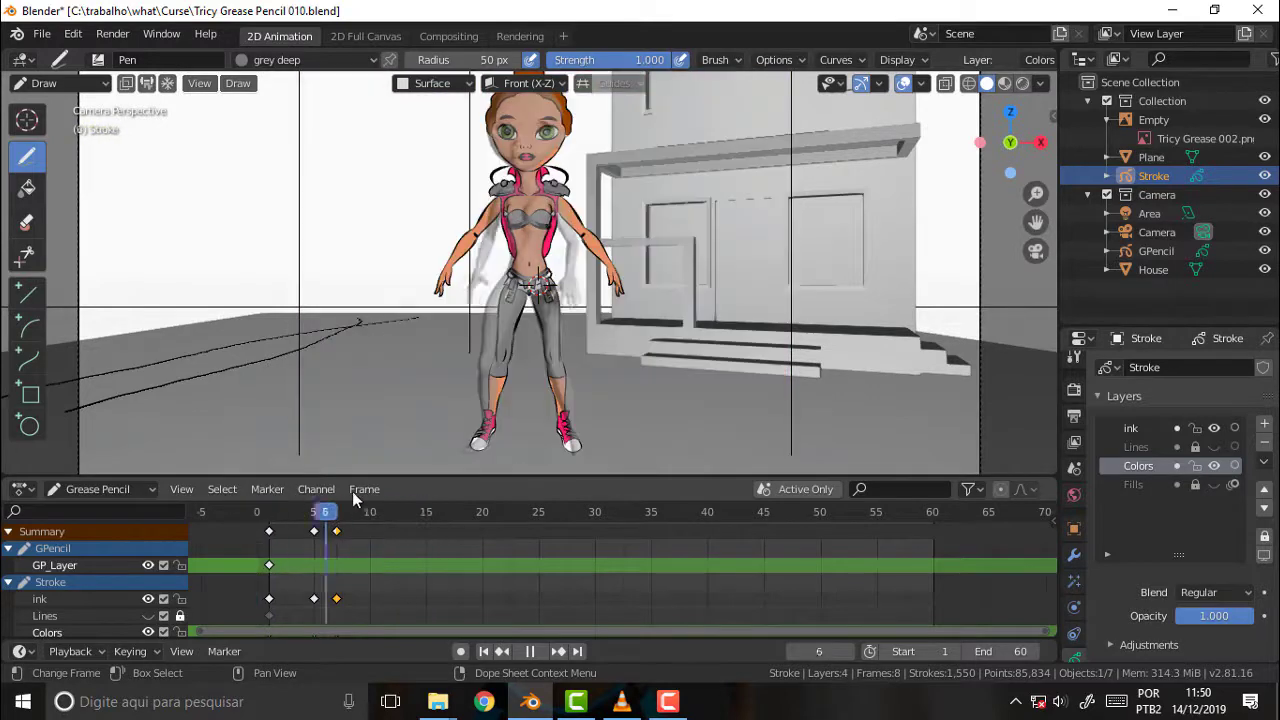
{"action": "left_click", "coordinate": [269, 508]}
{"action": "left_click", "coordinate": [281, 506]}
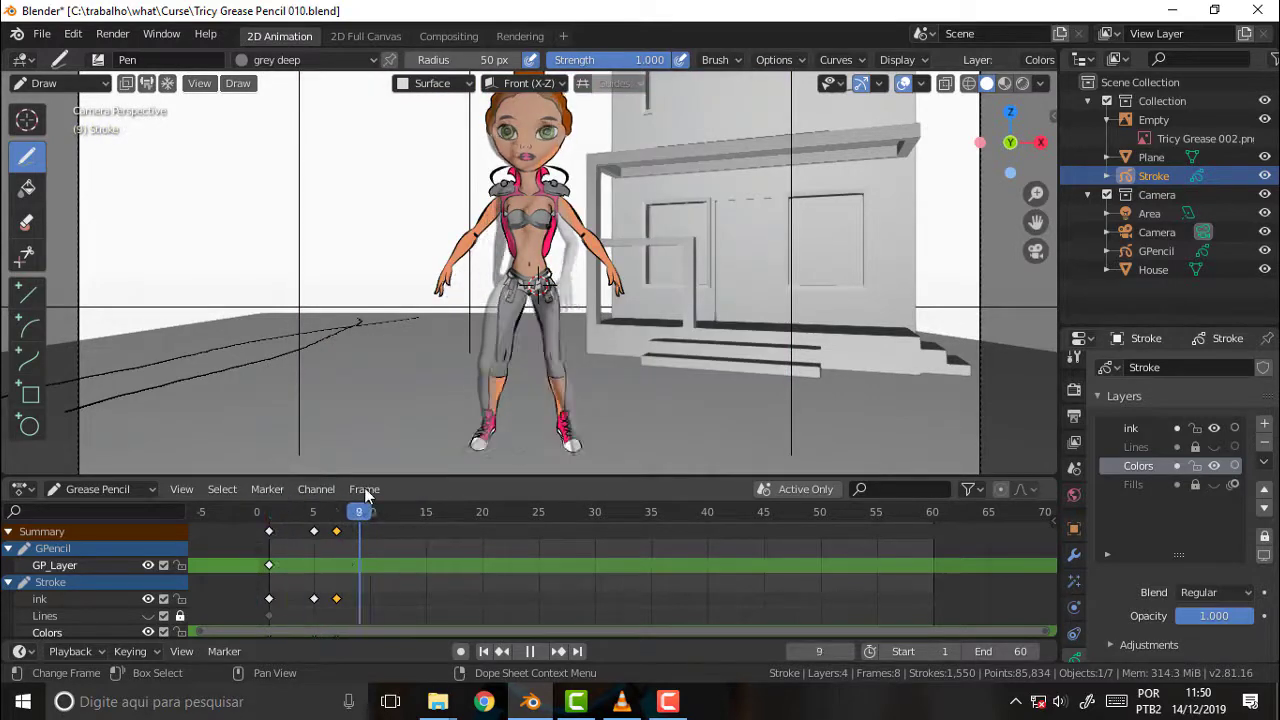
{"action": "mouse_move", "coordinate": [285, 495]}
{"action": "left_mouse_down"}
{"action": "mouse_move", "coordinate": [237, 488]}
{"action": "mouse_move", "coordinate": [380, 500]}
{"action": "left_mouse_up"}
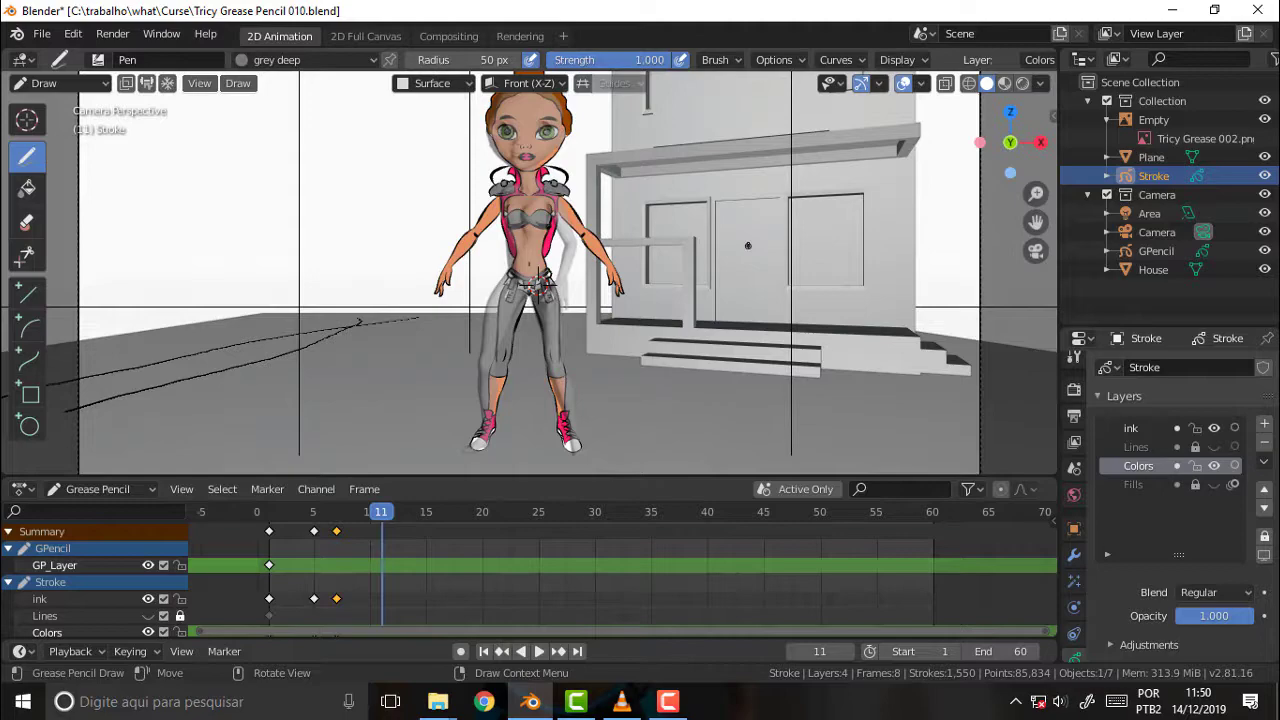
Orbit out of the camera view to see the character beside the house
{"action": "middle_click_drag", "start_coordinate": [747, 245], "coordinate": [736, 239]}
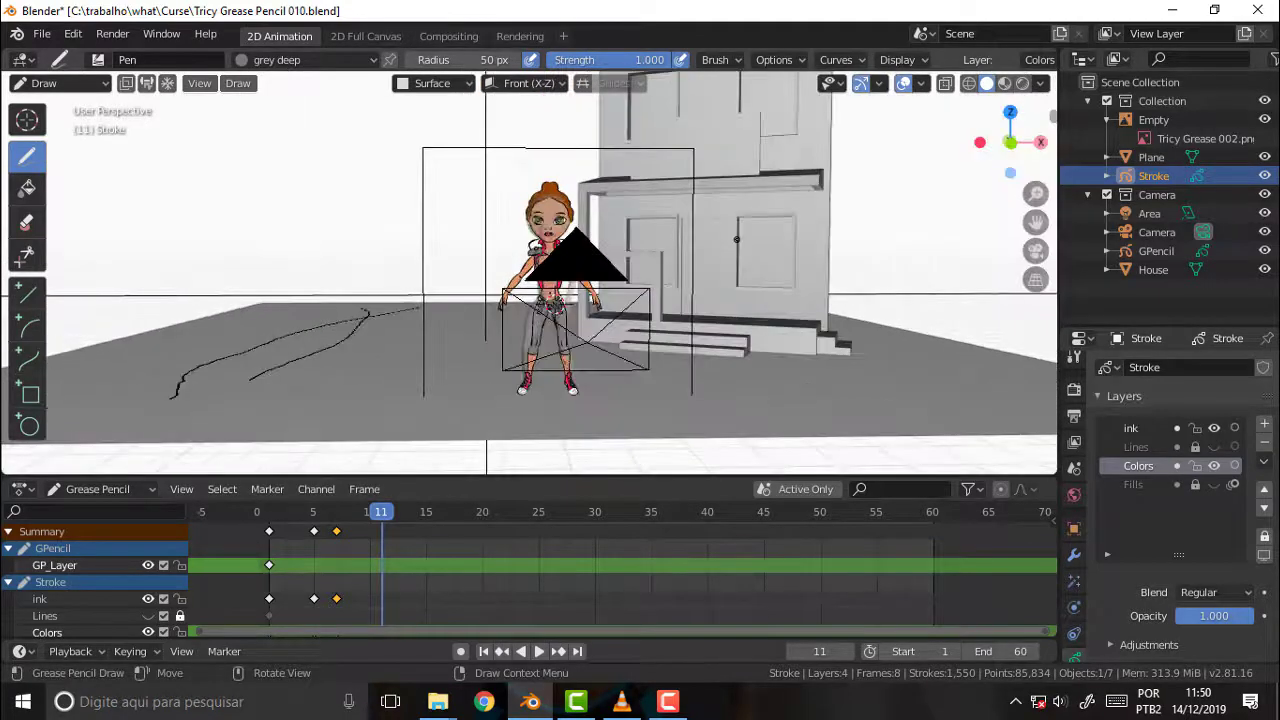
{"action": "scroll", "coordinate": [736, 239], "scroll_direction": "up", "scroll_amount": 6}
{"action": "scroll", "coordinate": [736, 239], "scroll_direction": "down", "scroll_amount": 4}
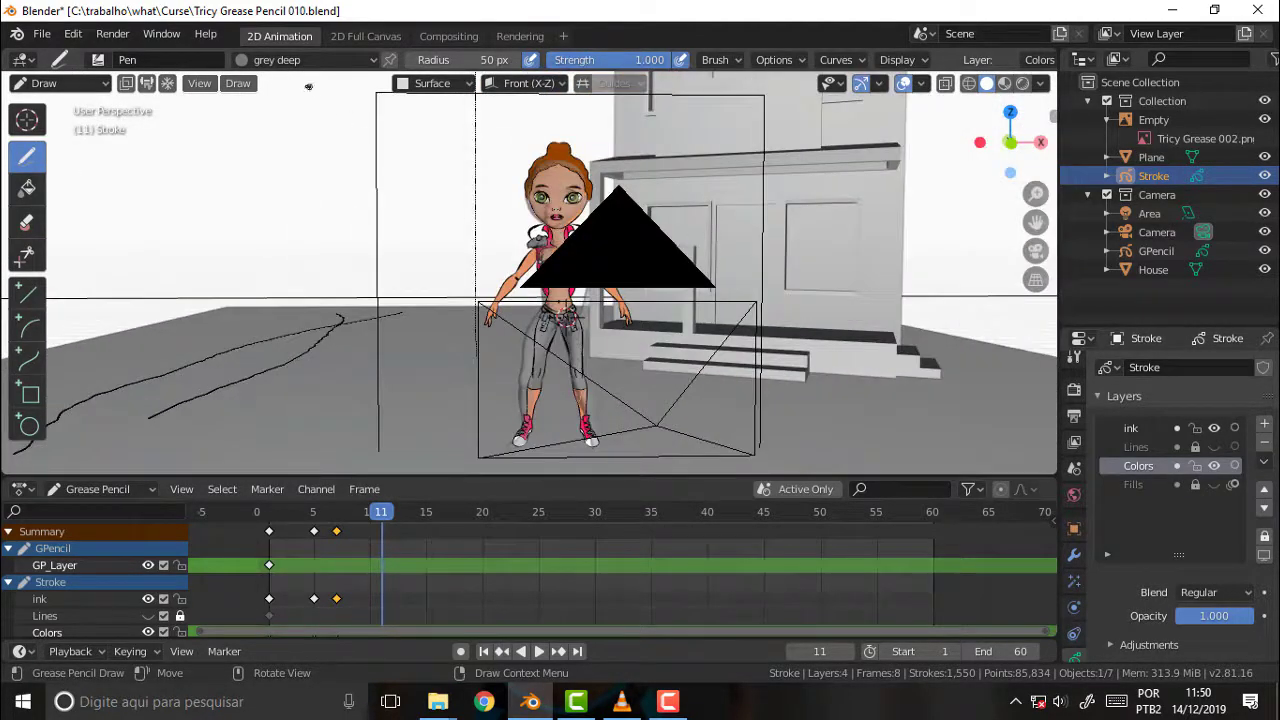
{"action": "left_click", "coordinate": [41, 34]}
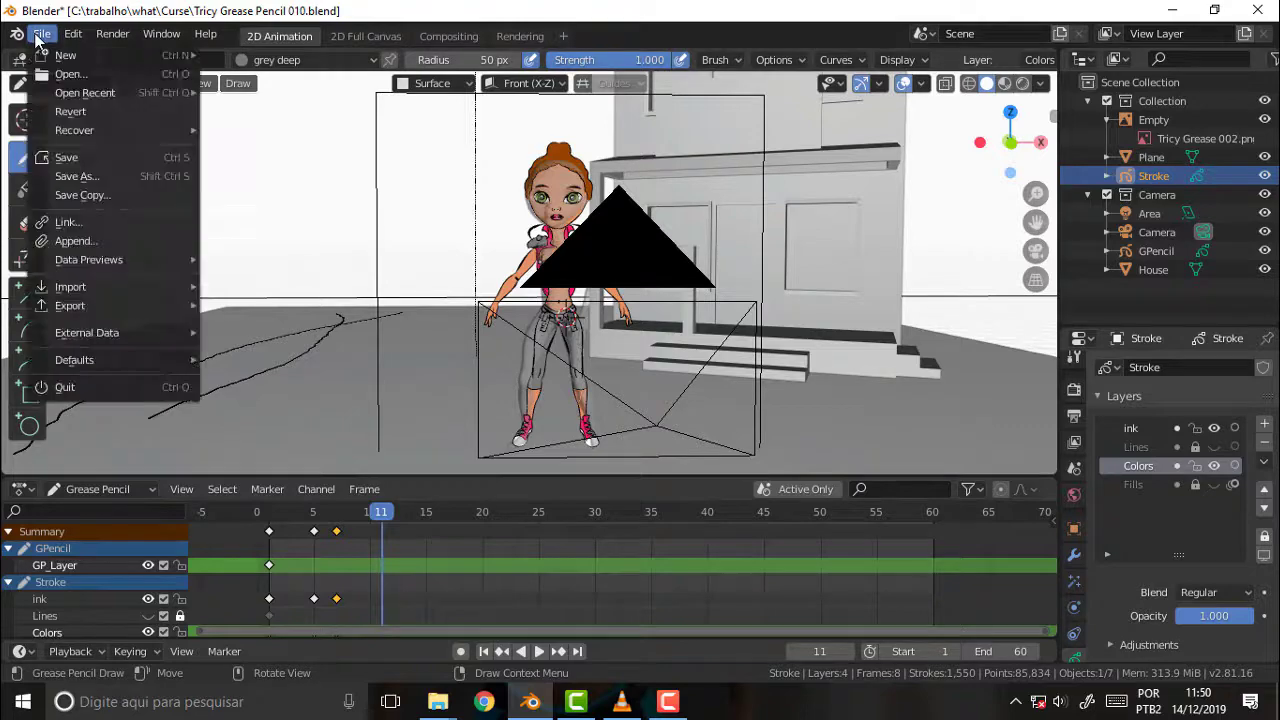
Save the scene as 'Tricy Grease Pencil 011 prov.blend' with Save As
{"action": "left_click", "coordinate": [108, 176]}
{"action": "left_click", "coordinate": [548, 643]}
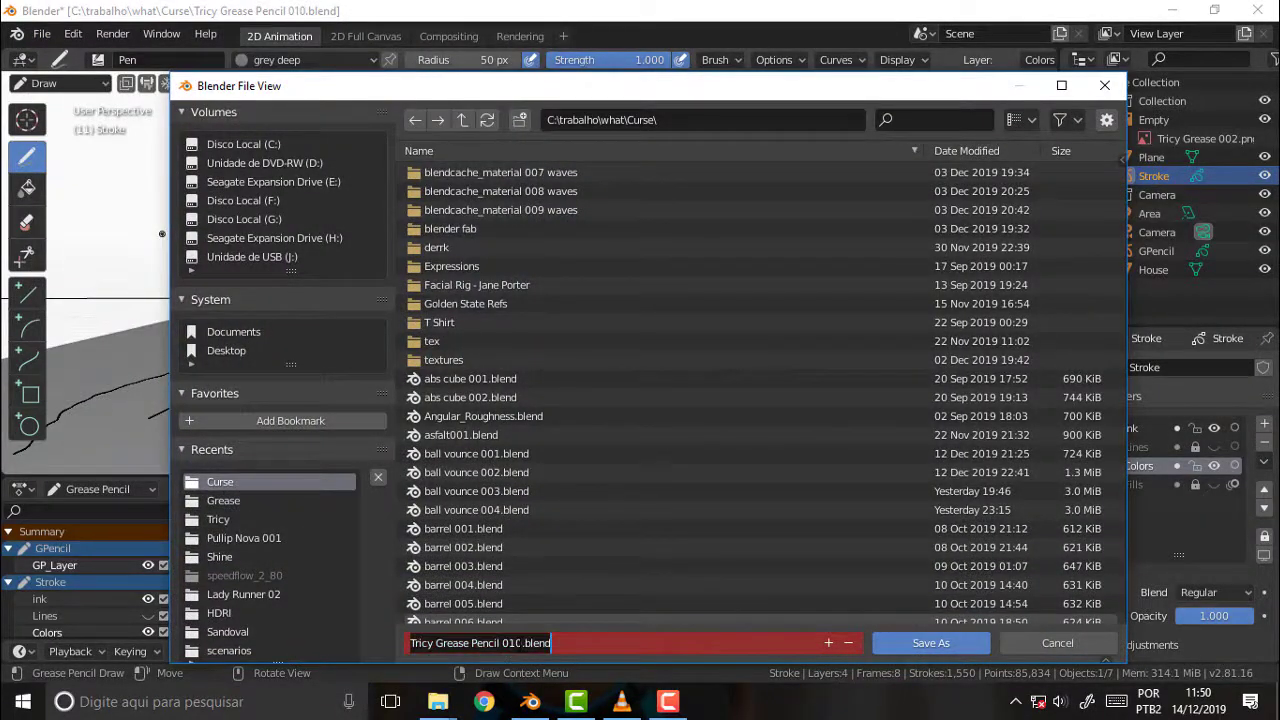
{"action": "left_click", "coordinate": [523, 643]}
{"action": "key", "text": "BackSpace"}
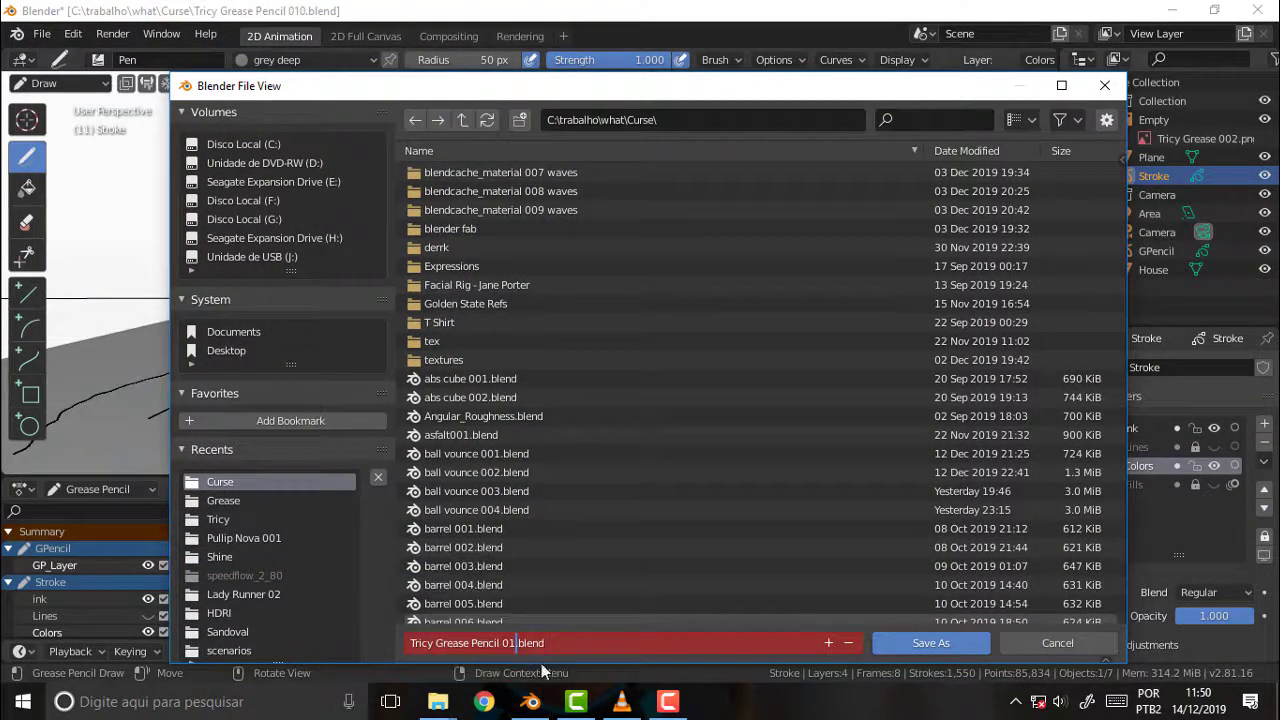
{"action": "type", "text": "1 p"}
{"action": "type", "text": "rov"}
{"action": "left_click", "coordinate": [943, 643]}
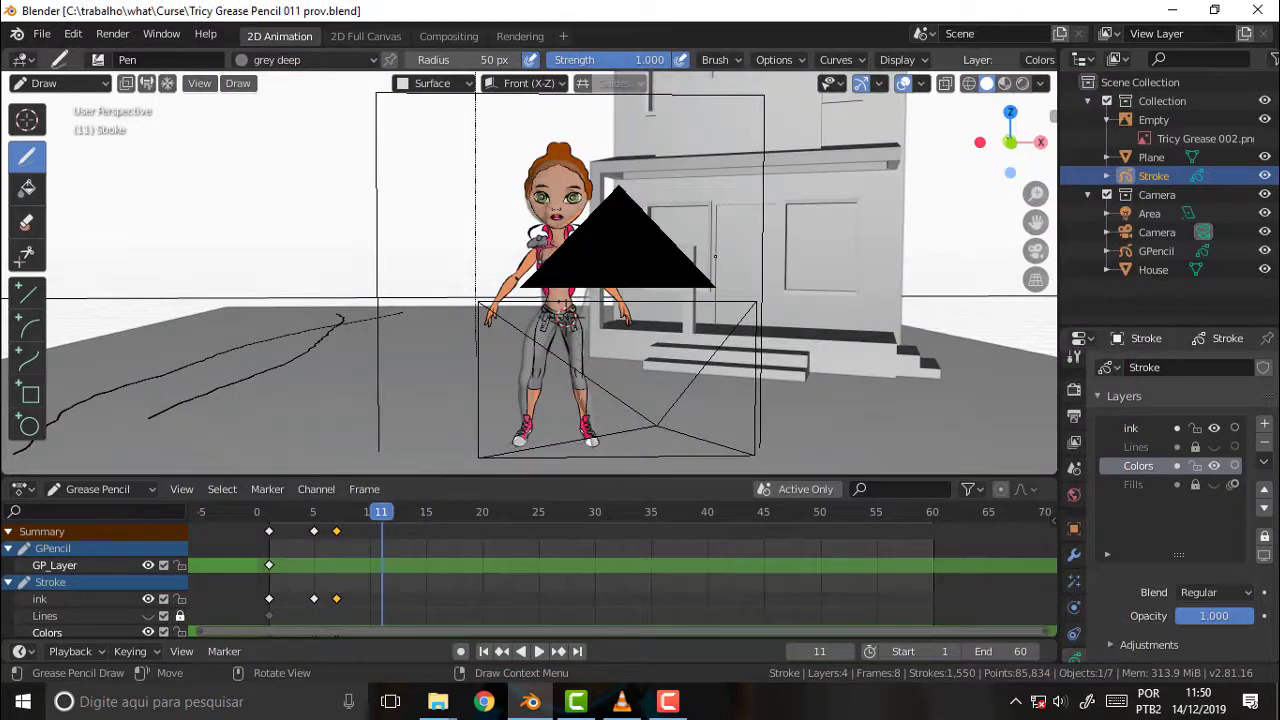
Stop on frame 9 and zoom and pan the view to the character's hips
{"action": "left_click_drag", "start_coordinate": [381, 516], "coordinate": [246, 516]}
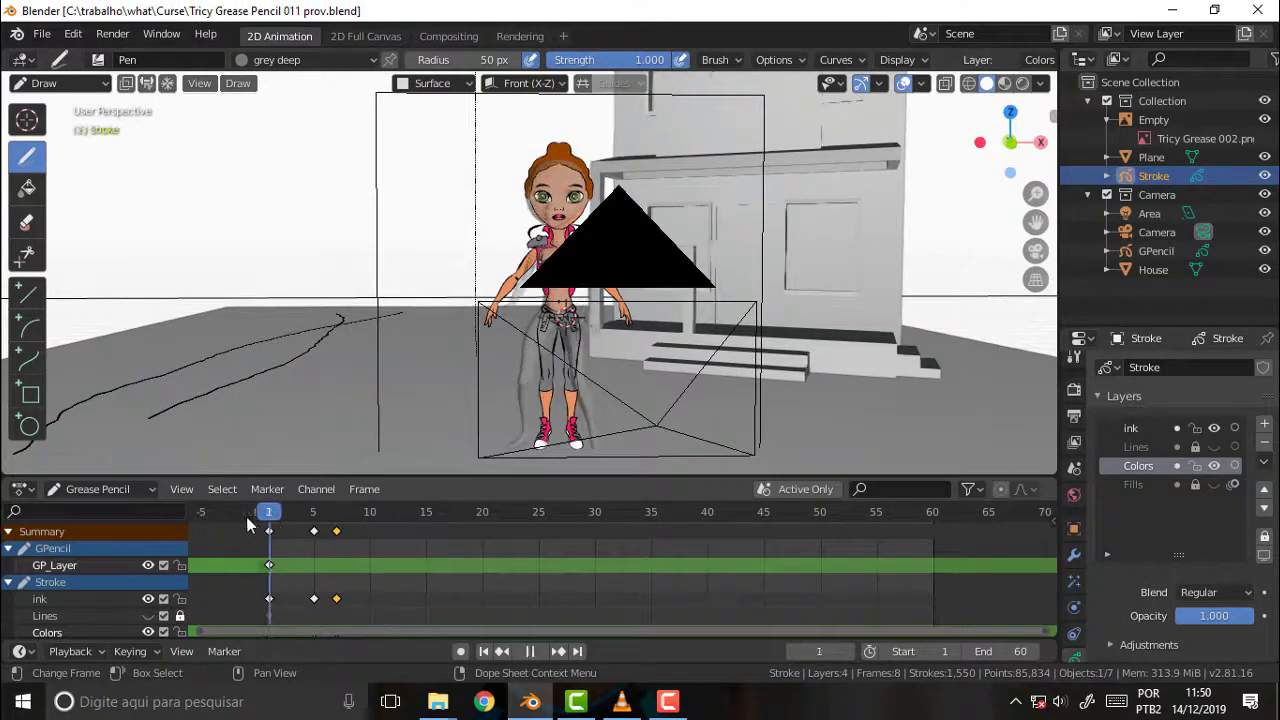
{"action": "key", "text": "space"}
{"action": "left_click", "coordinate": [336, 516]}
{"action": "left_click", "coordinate": [361, 519]}
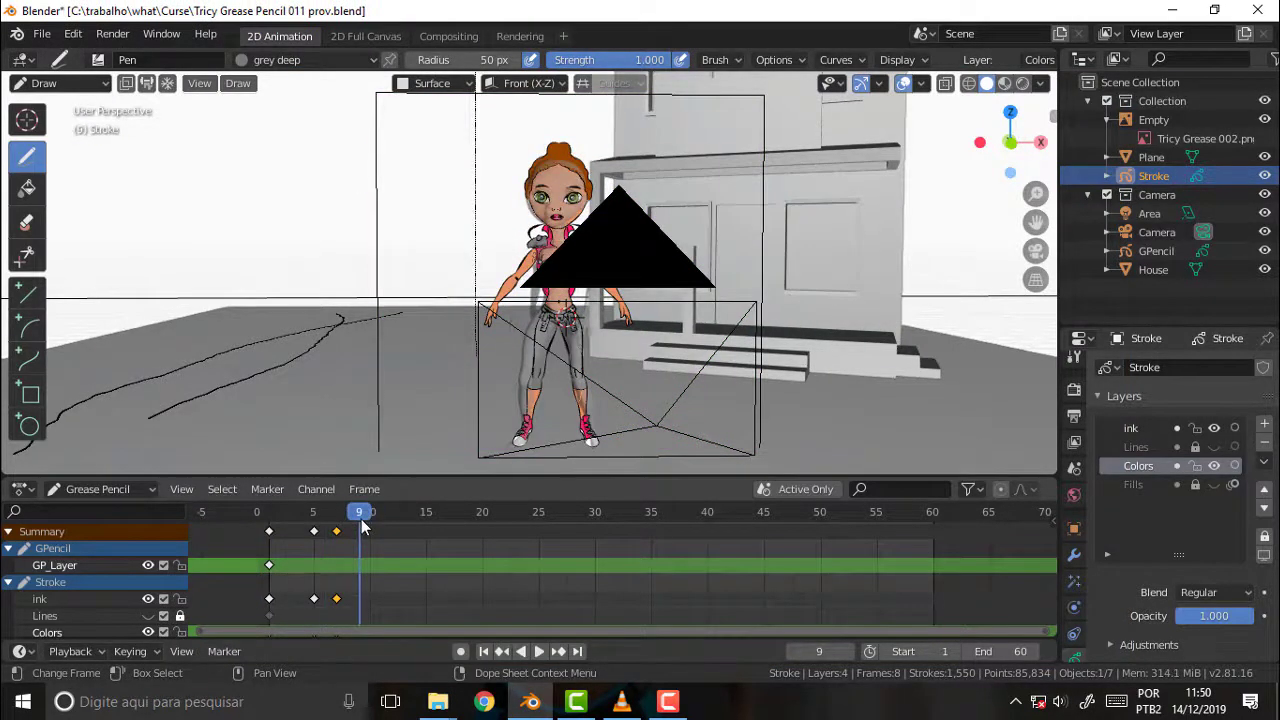
{"action": "scroll", "coordinate": [893, 175], "scroll_direction": "up", "scroll_amount": 3}
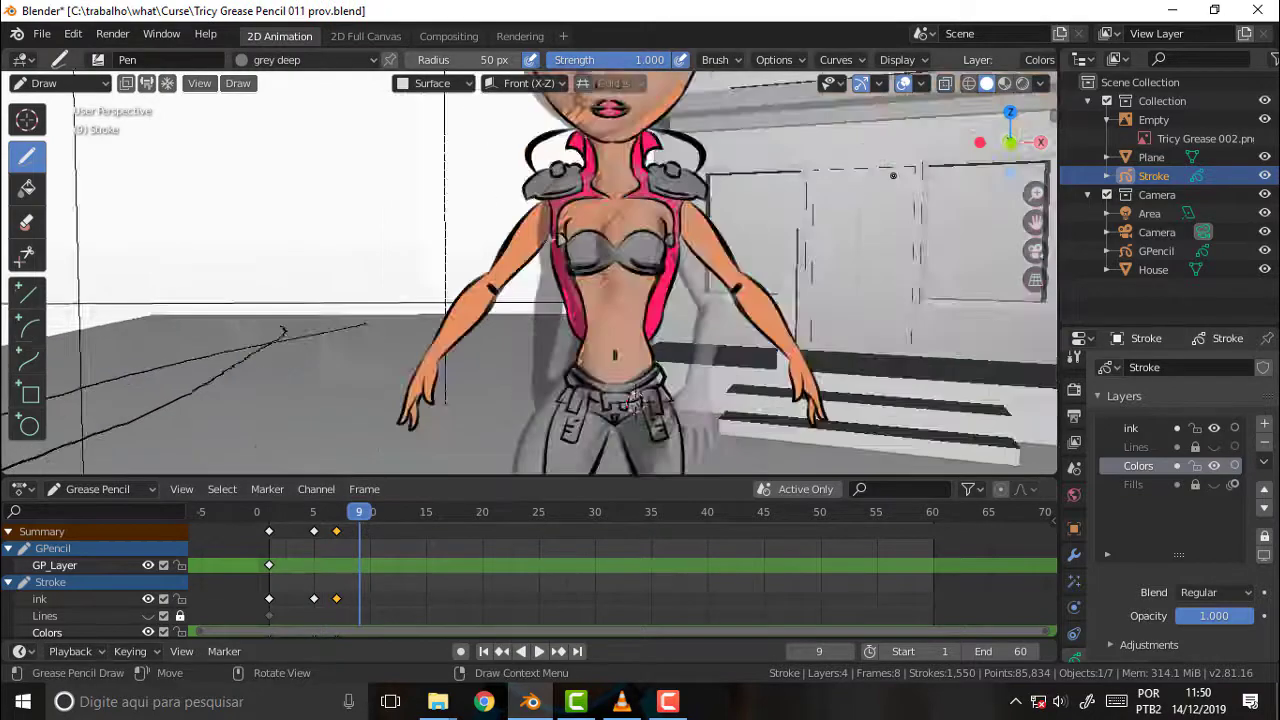
{"action": "scroll", "coordinate": [893, 175], "scroll_direction": "up", "scroll_amount": 1}
{"action": "middle_click_drag", "start_coordinate": [890, 175], "coordinate": [865, 165]}
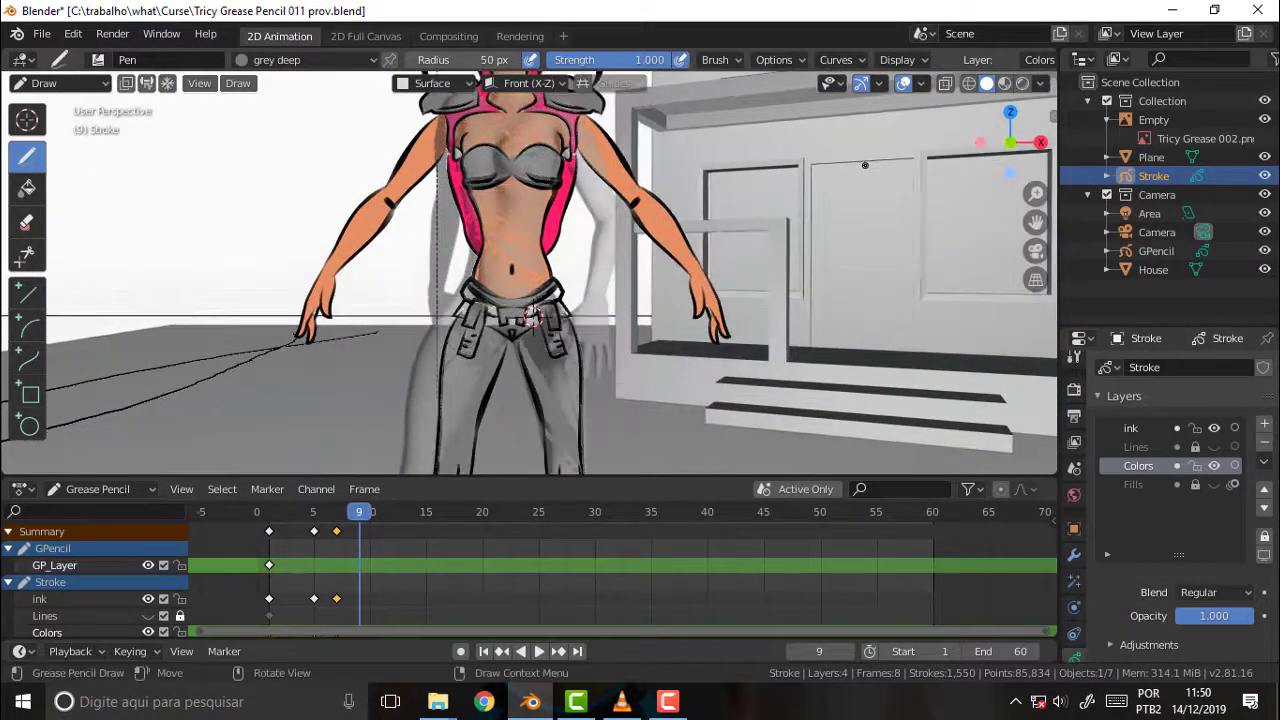
{"action": "scroll", "coordinate": [865, 165], "scroll_direction": "down", "scroll_amount": 3}
{"action": "scroll", "coordinate": [865, 165], "scroll_direction": "down", "scroll_amount": 2}
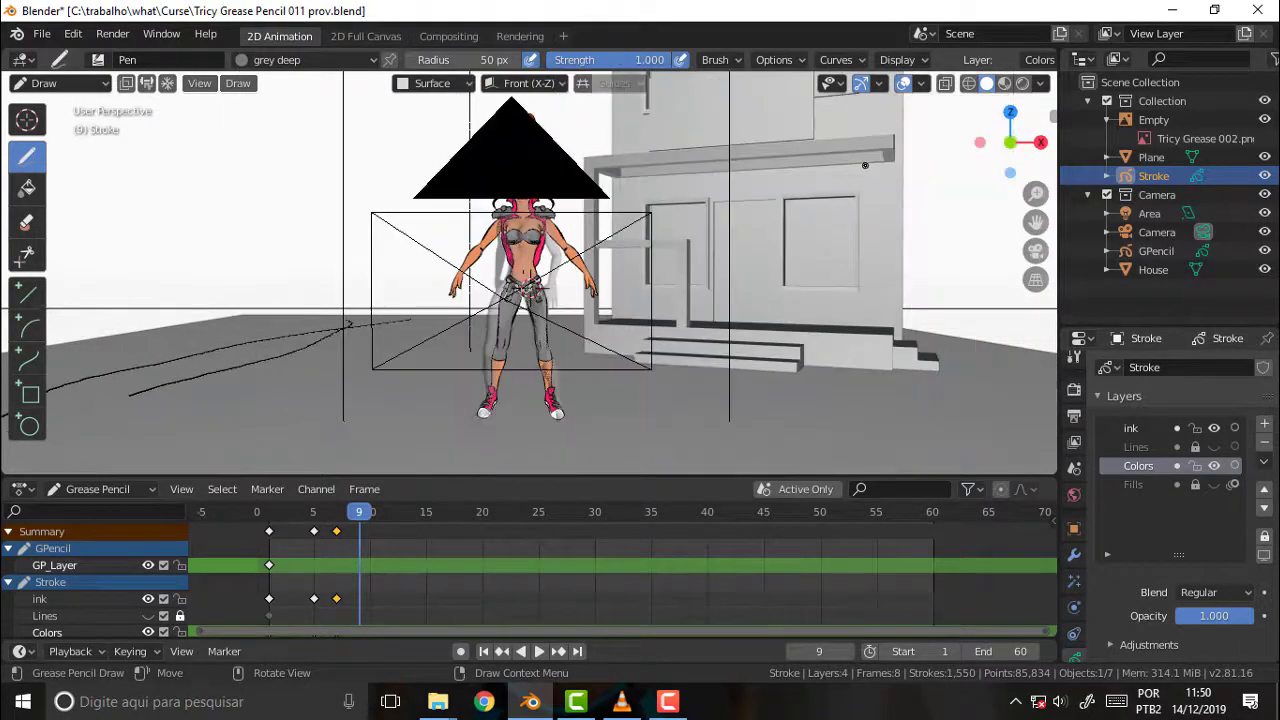
{"action": "scroll", "coordinate": [865, 165], "scroll_direction": "up", "scroll_amount": 1}
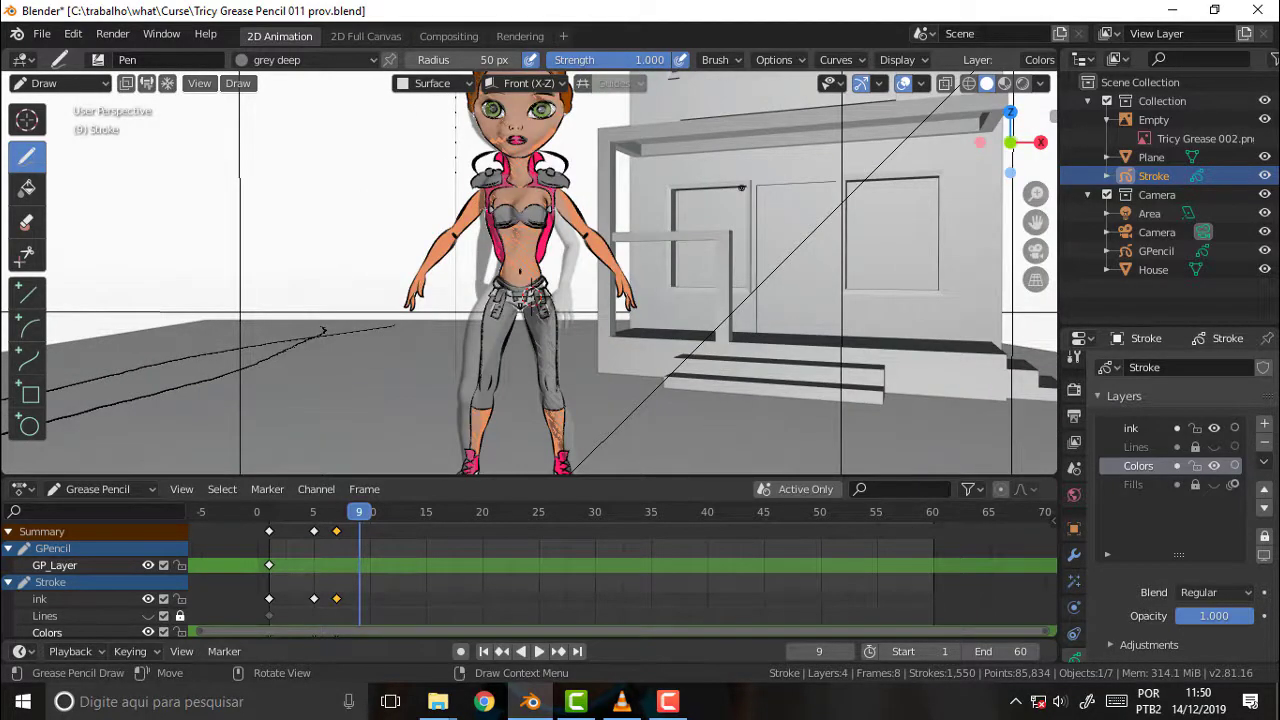
Orbit and pan around the character to view the house from a more frontal angle
{"action": "mouse_move", "coordinate": [741, 187]}
{"action": "middle_mouse_down"}
{"action": "mouse_move", "coordinate": [567, 370]}
{"action": "mouse_move", "coordinate": [772, 201]}
{"action": "middle_mouse_up"}
{"action": "scroll", "coordinate": [772, 201], "scroll_direction": "down", "scroll_amount": 2}
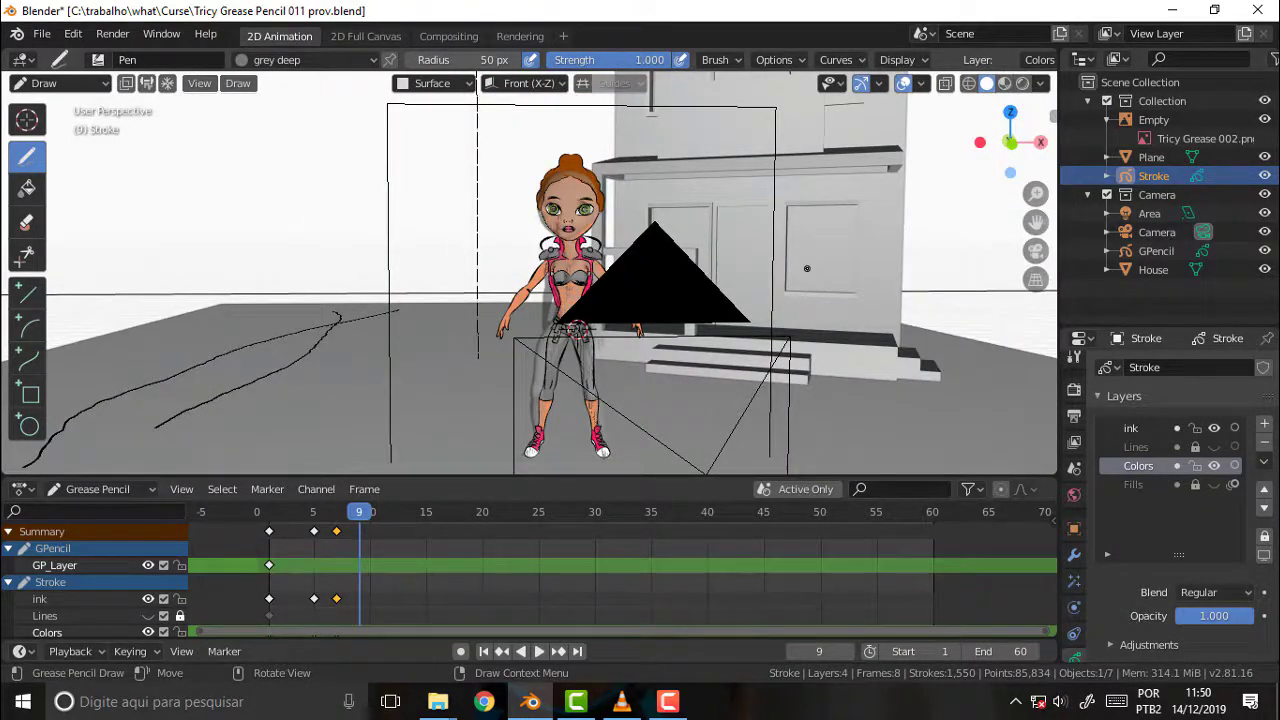
{"action": "scroll", "coordinate": [838, 216], "scroll_direction": "down", "scroll_amount": 3}
{"action": "scroll", "coordinate": [839, 204], "scroll_direction": "up", "scroll_amount": 5}
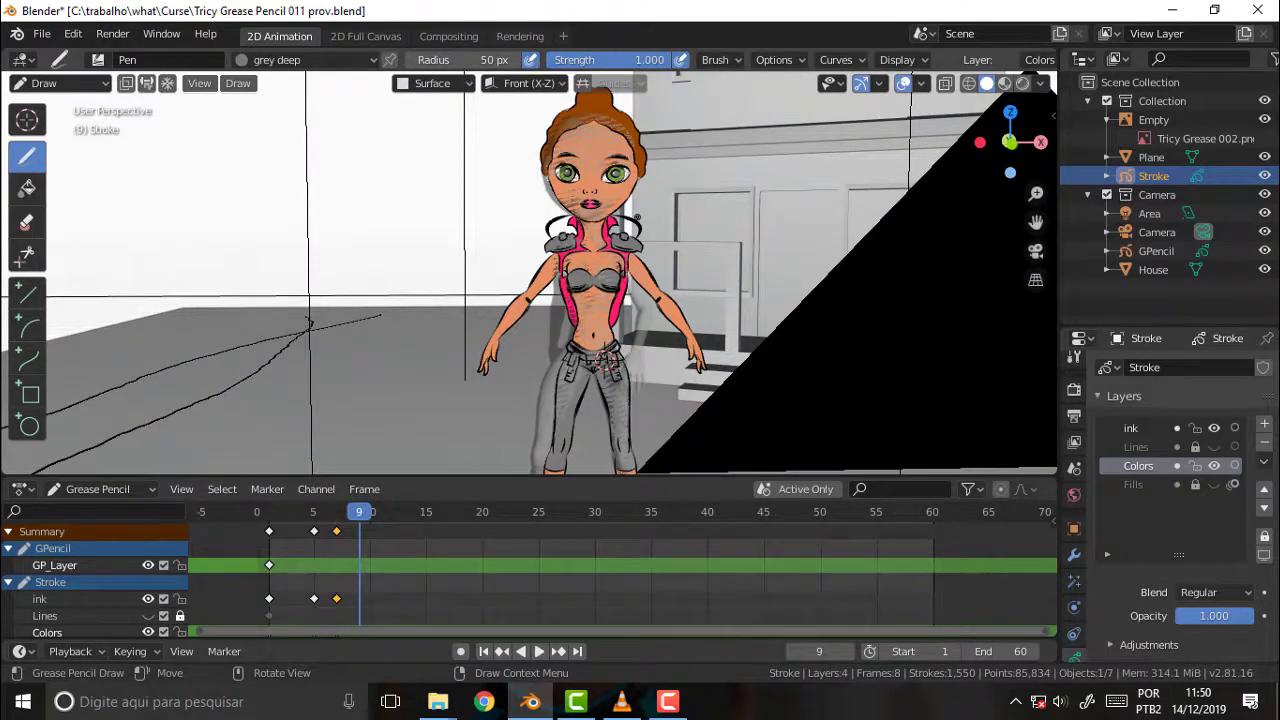
{"action": "scroll", "coordinate": [707, 173], "scroll_direction": "down", "scroll_amount": 3}
{"action": "scroll", "coordinate": [714, 173], "scroll_direction": "up", "scroll_amount": 3}
{"action": "middle_click_drag", "start_coordinate": [760, 152], "coordinate": [472, 206]}
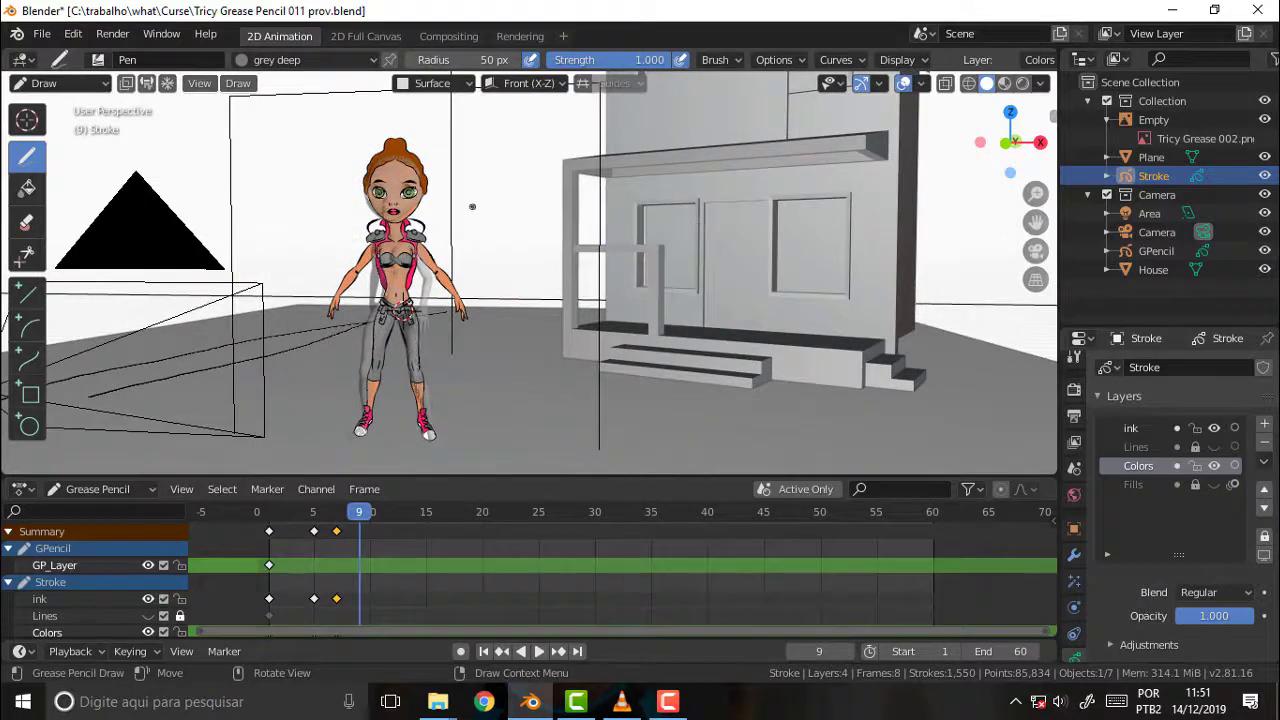
{"action": "scroll", "coordinate": [540, 270], "scroll_direction": "up", "scroll_amount": 2}
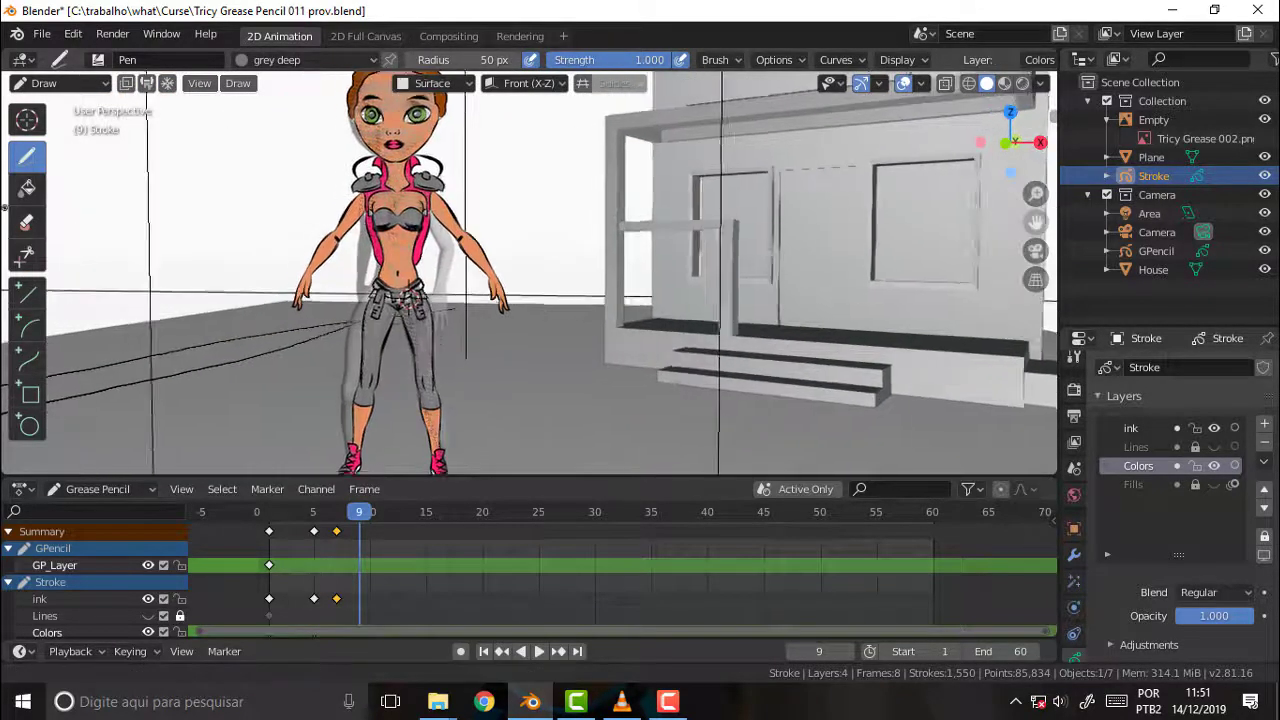
{"action": "left_click_drag", "start_coordinate": [1030, 220], "coordinate": [688, 255]}
{"action": "scroll", "coordinate": [688, 255], "scroll_direction": "down", "scroll_amount": 2}
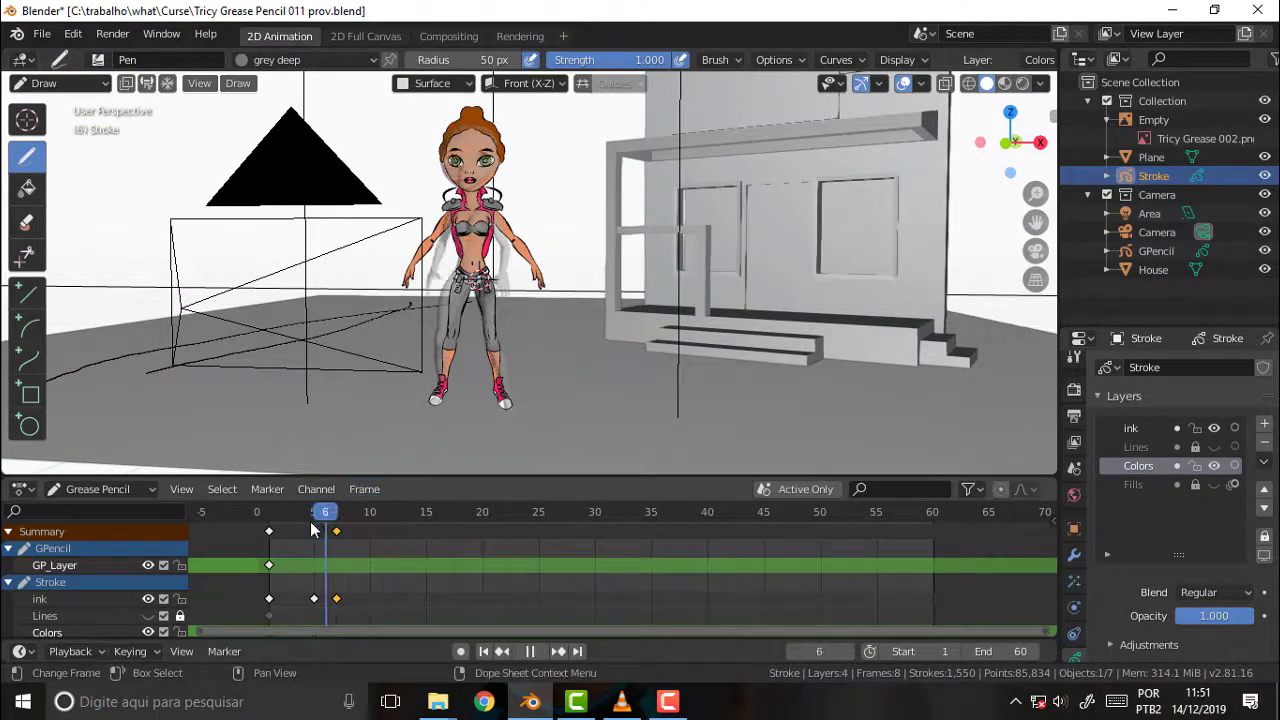
Play the animation from frame 0, stop on frame 11, then replay it
{"action": "left_click_drag", "start_coordinate": [358, 512], "coordinate": [257, 515]}
{"action": "key", "text": "space"}
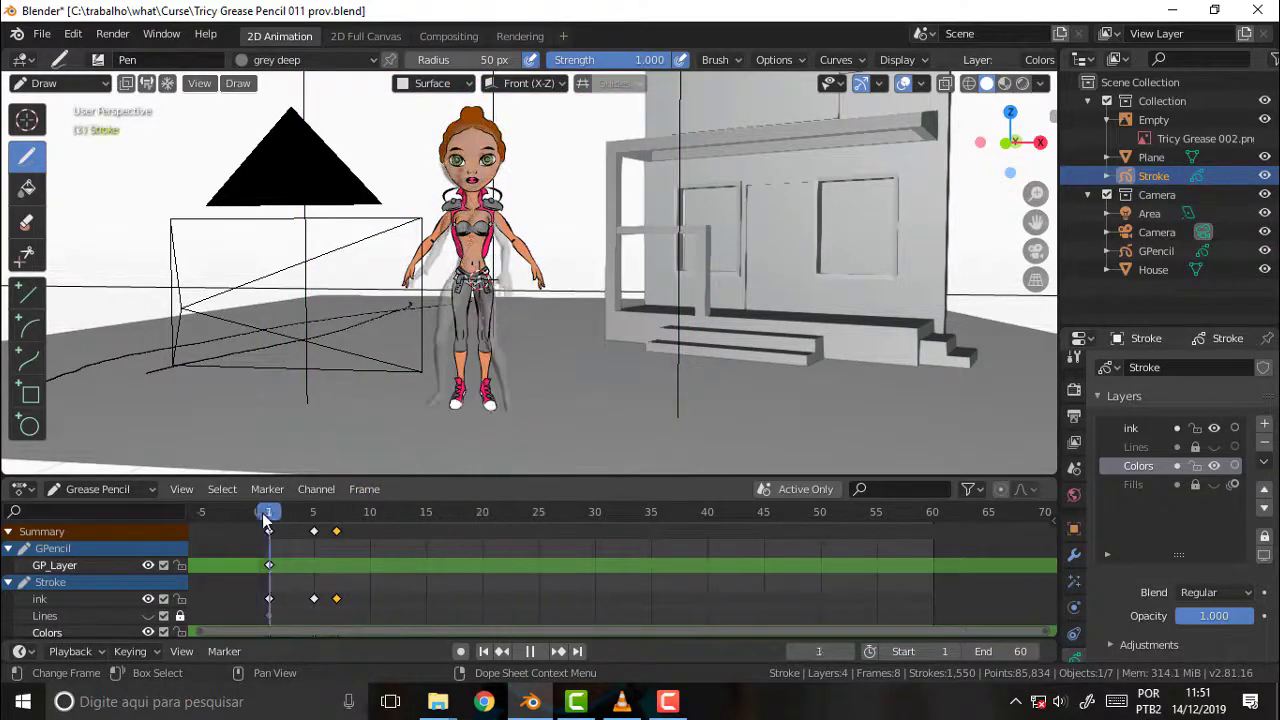
{"action": "left_click_drag", "start_coordinate": [454, 521], "coordinate": [380, 515]}
{"action": "key", "text": "space"}
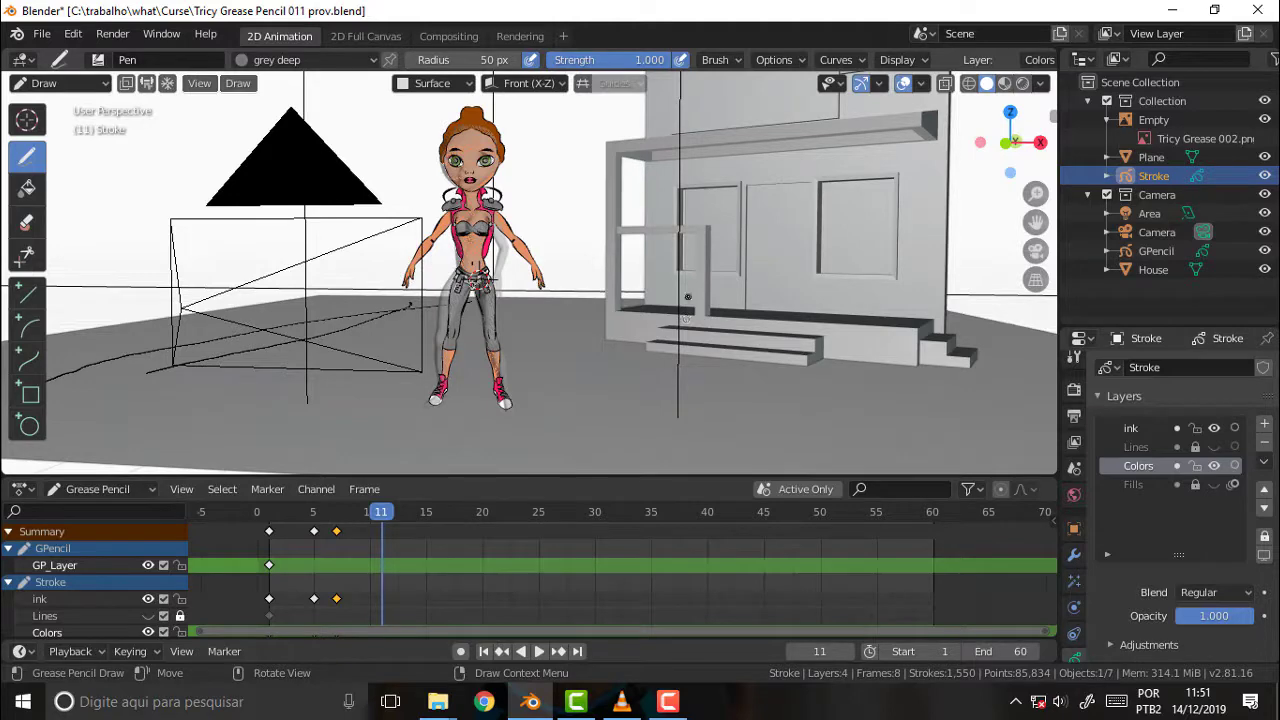
{"action": "mouse_move", "coordinate": [388, 517]}
{"action": "left_mouse_down"}
{"action": "mouse_move", "coordinate": [260, 517]}
{"action": "mouse_move", "coordinate": [380, 518]}
{"action": "left_mouse_up"}
{"action": "key", "text": "space"}
{"action": "key", "text": "space"}
Orbit and zoom around the scene to view the character in front of the house
{"action": "middle_click_drag", "start_coordinate": [530, 300], "coordinate": [430, 290]}
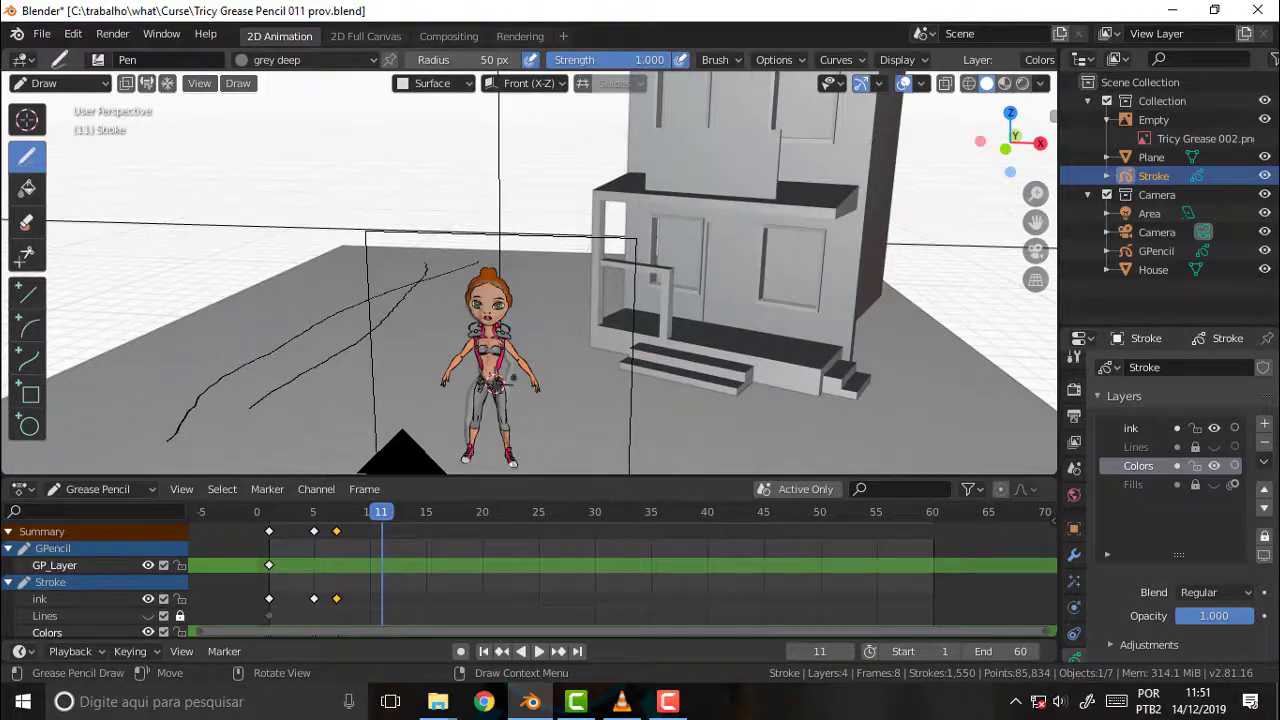
{"action": "middle_click_drag", "start_coordinate": [514, 378], "coordinate": [700, 255]}
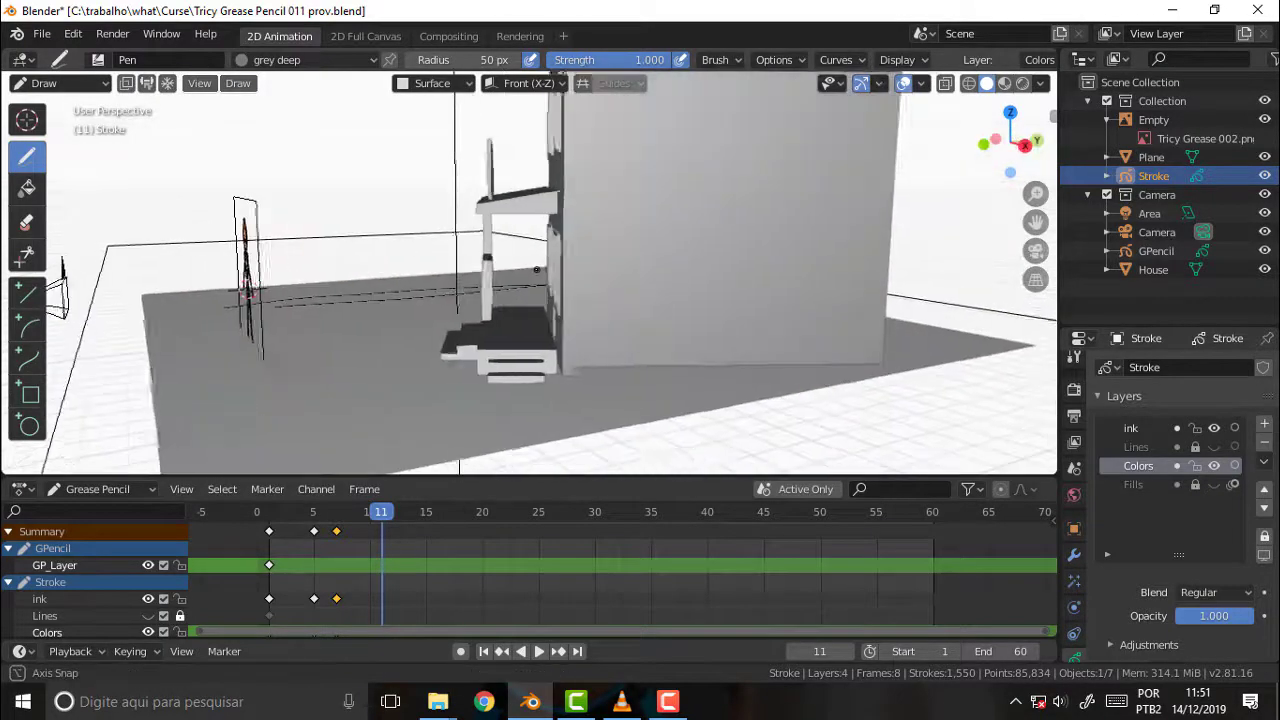
{"action": "scroll", "coordinate": [700, 255], "scroll_direction": "up", "scroll_amount": 5}
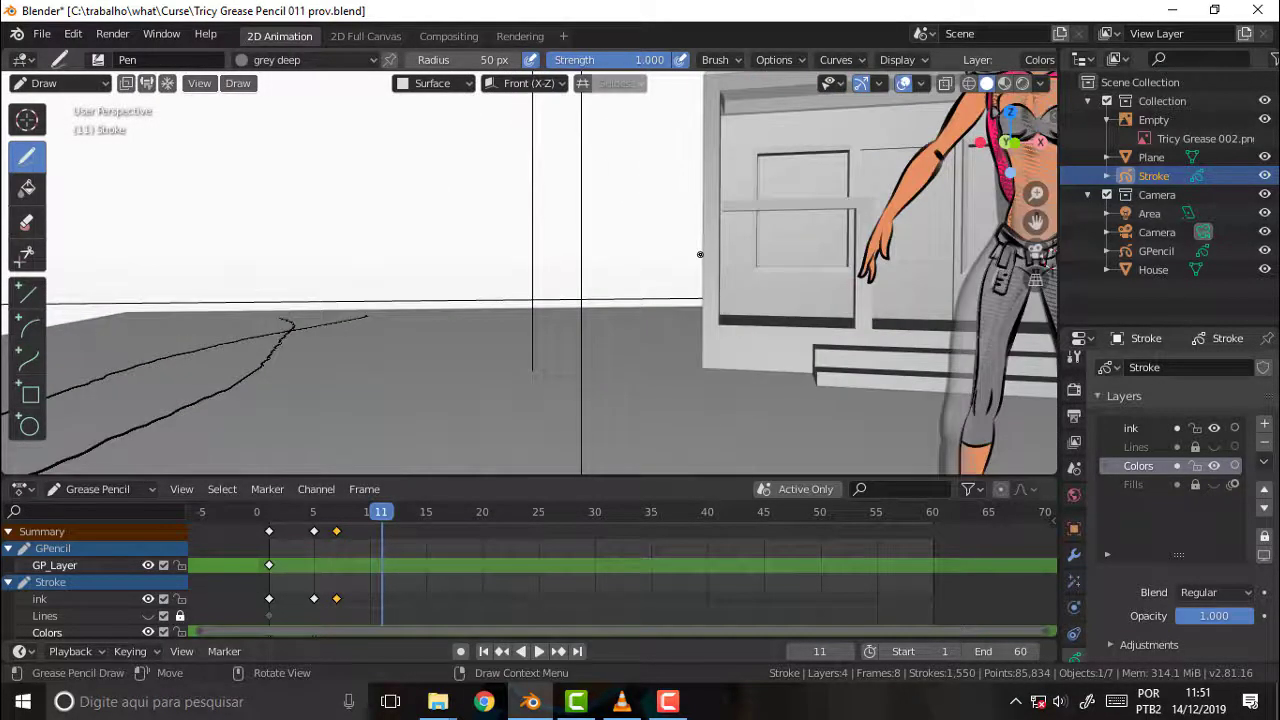
{"action": "scroll", "coordinate": [700, 255], "scroll_direction": "down", "scroll_amount": 4}
{"action": "middle_click_drag", "start_coordinate": [700, 255], "coordinate": [683, 255]}
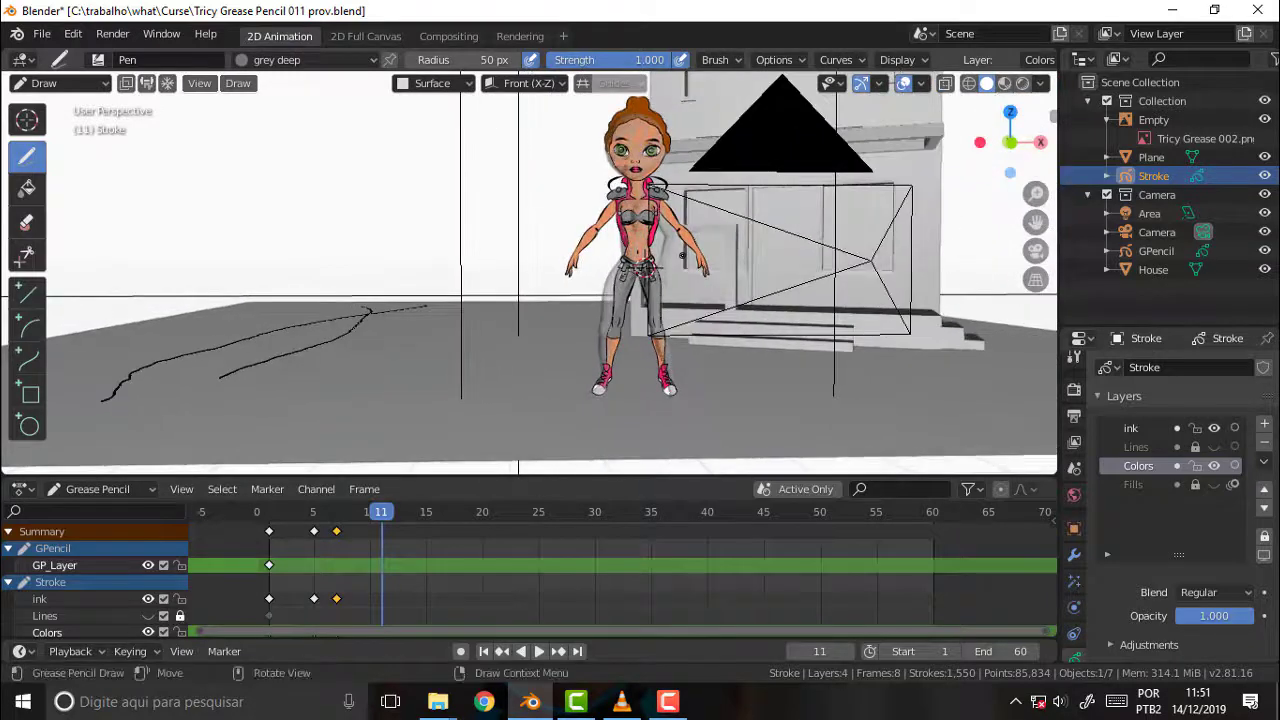
{"action": "scroll", "coordinate": [682, 256], "scroll_direction": "down", "scroll_amount": 2}
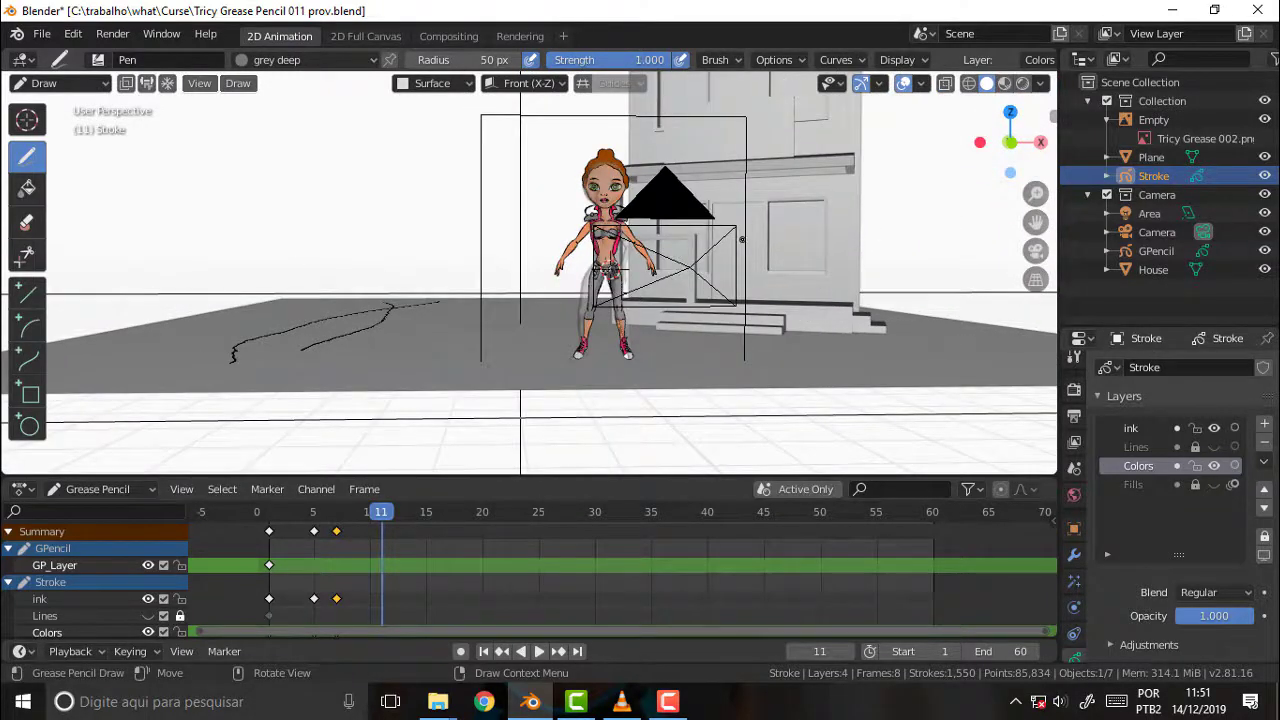
{"action": "scroll", "coordinate": [741, 239], "scroll_direction": "up", "scroll_amount": 2}
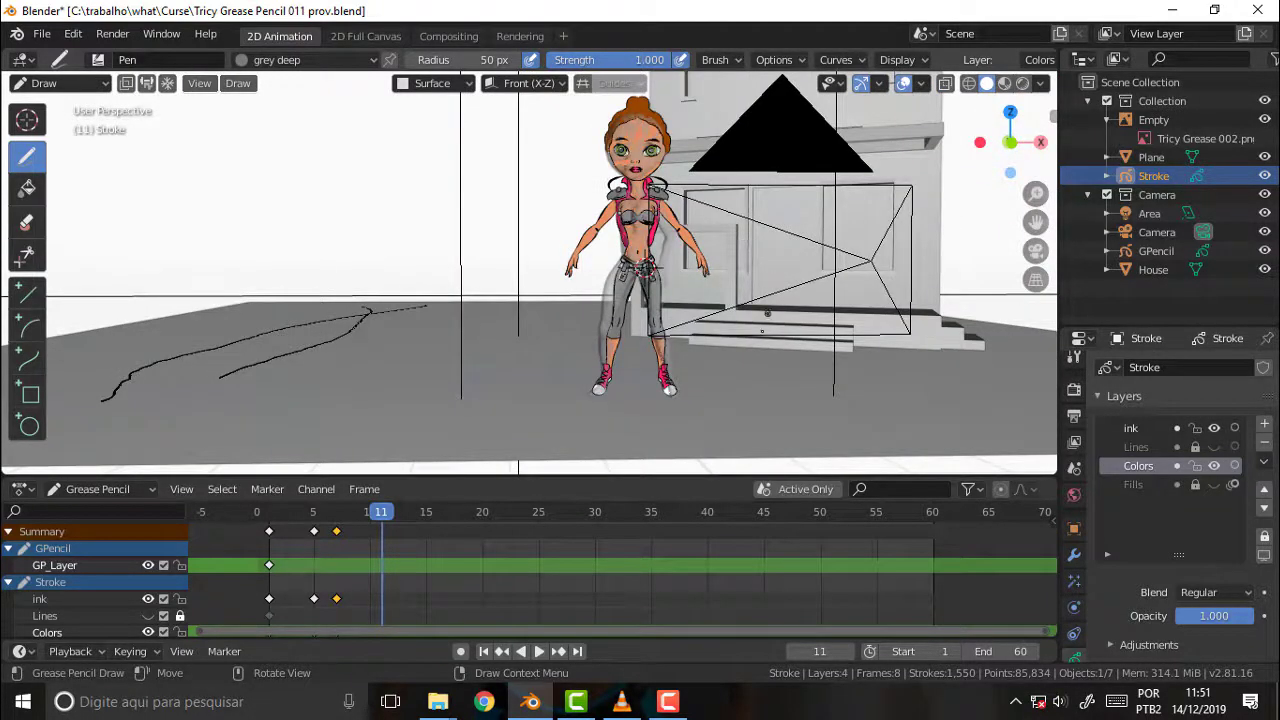